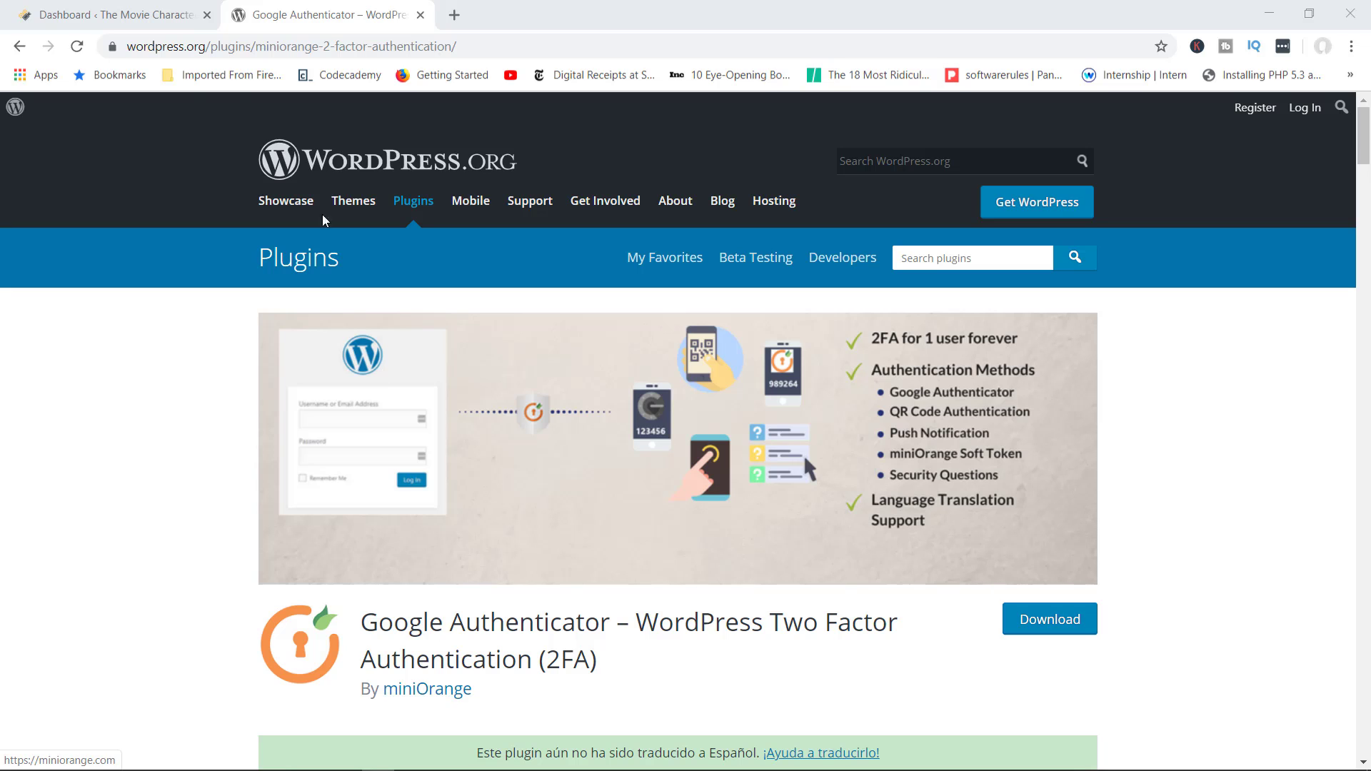
Return to the site's admin Dashboard and open the miniOrange 2-Factor settings page.
left_click(114, 14)
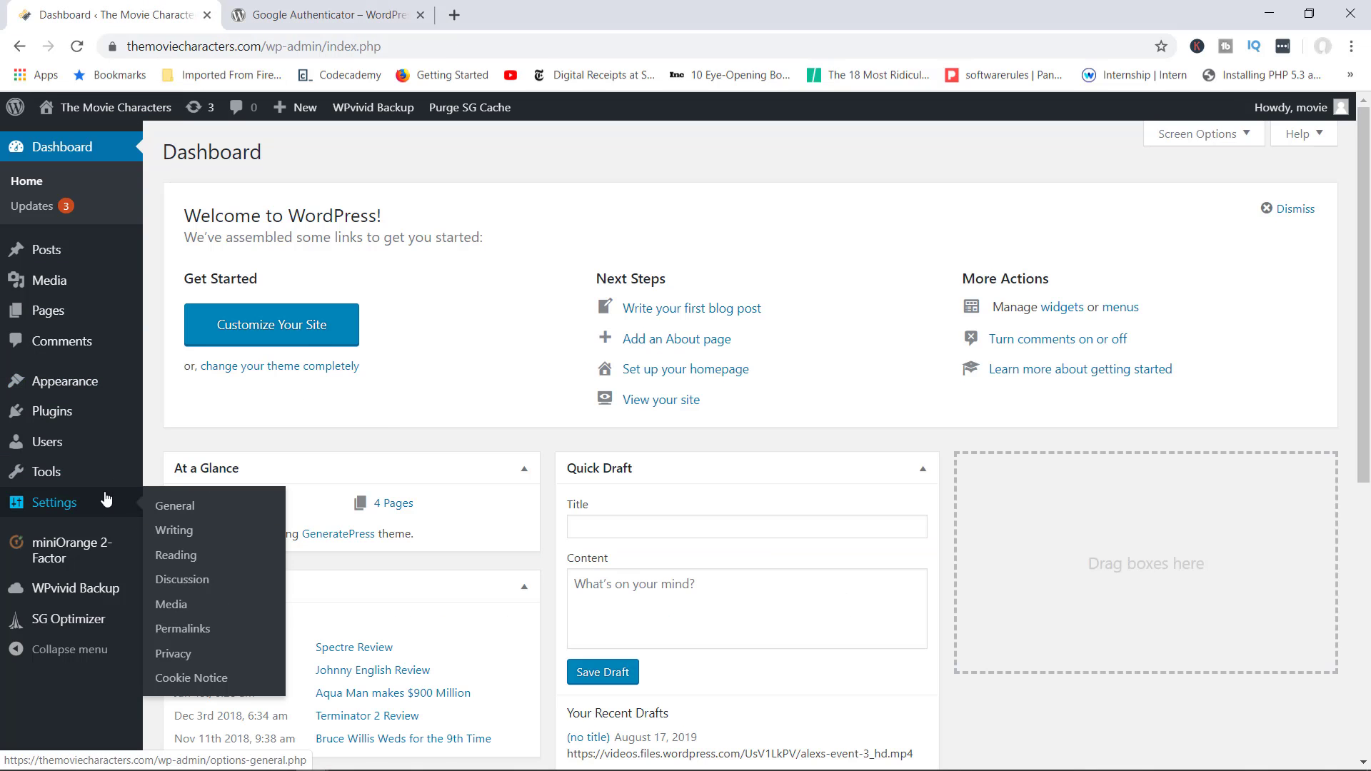
left_click(89, 557)
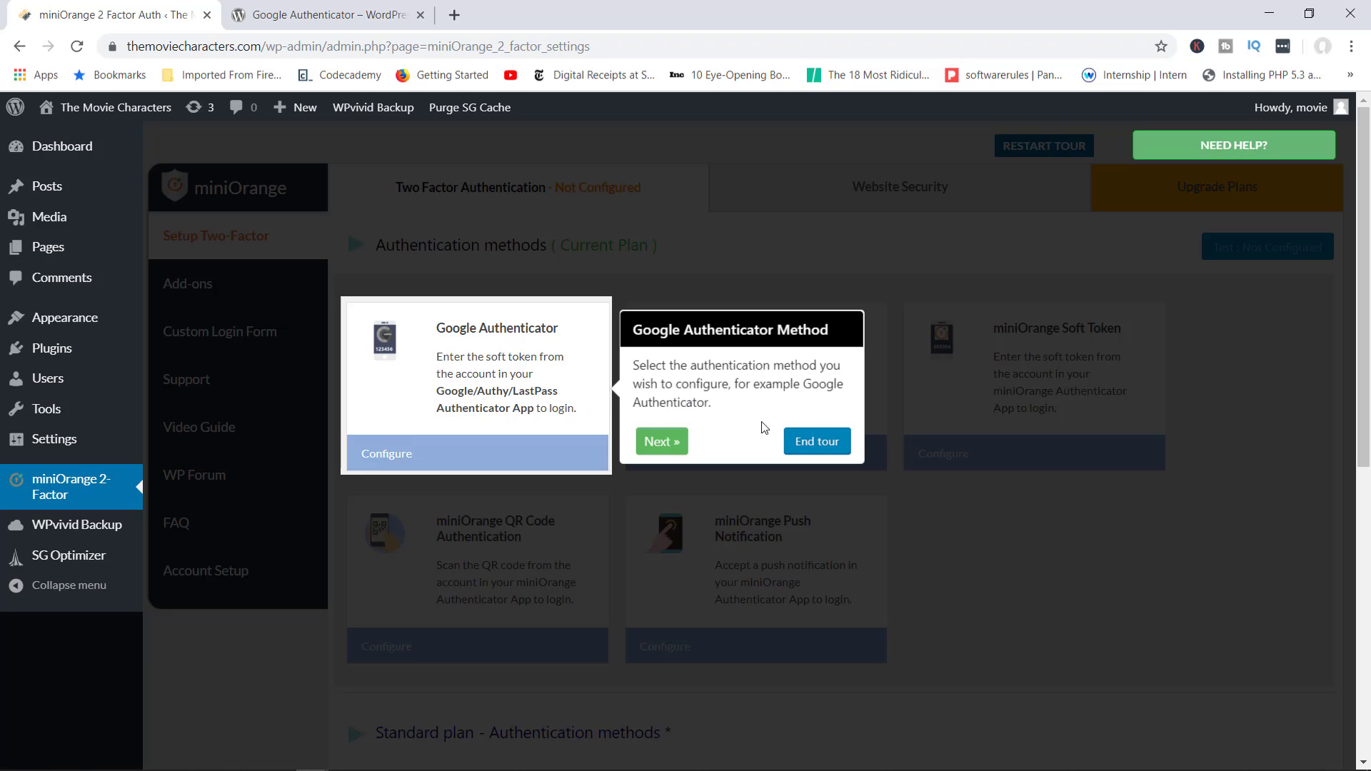
End the guided tour and start configuring Google Authenticator from its card.
left_click(825, 446)
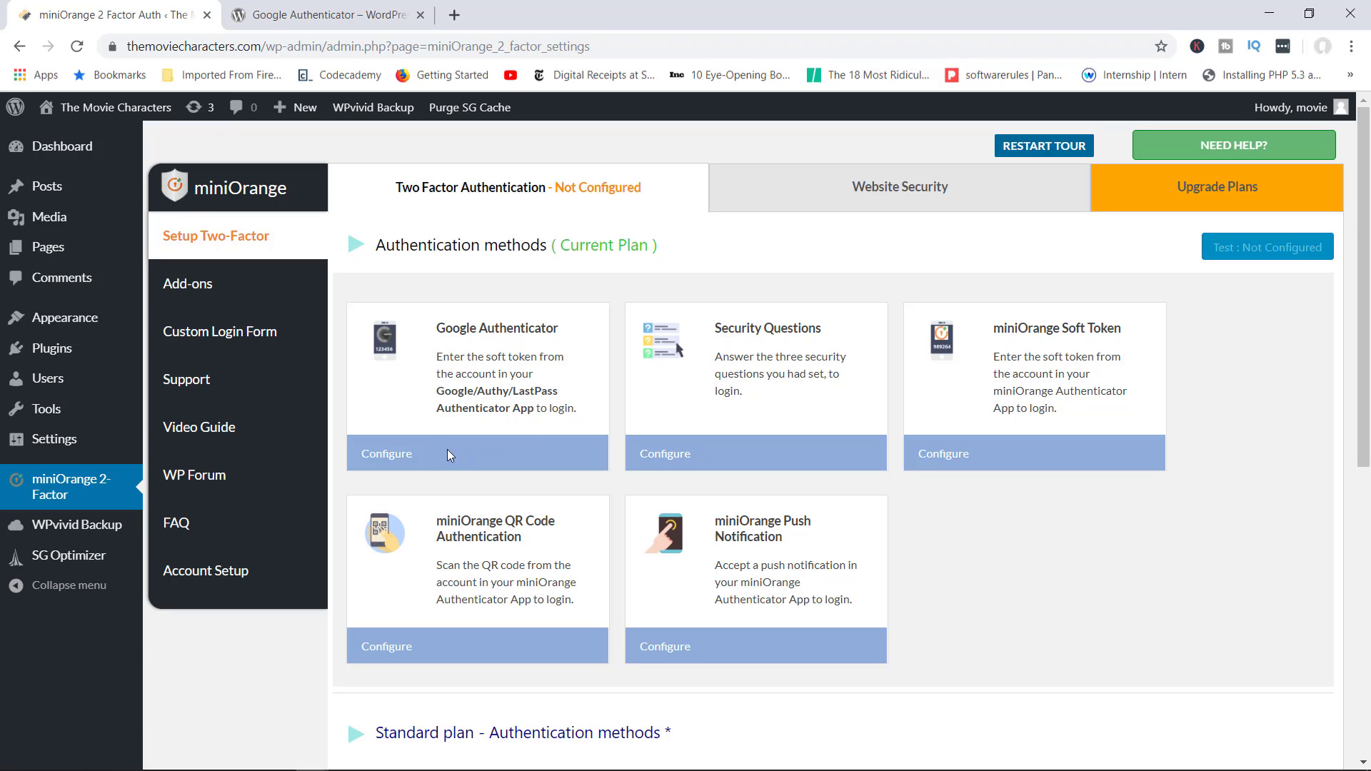
left_click(389, 457)
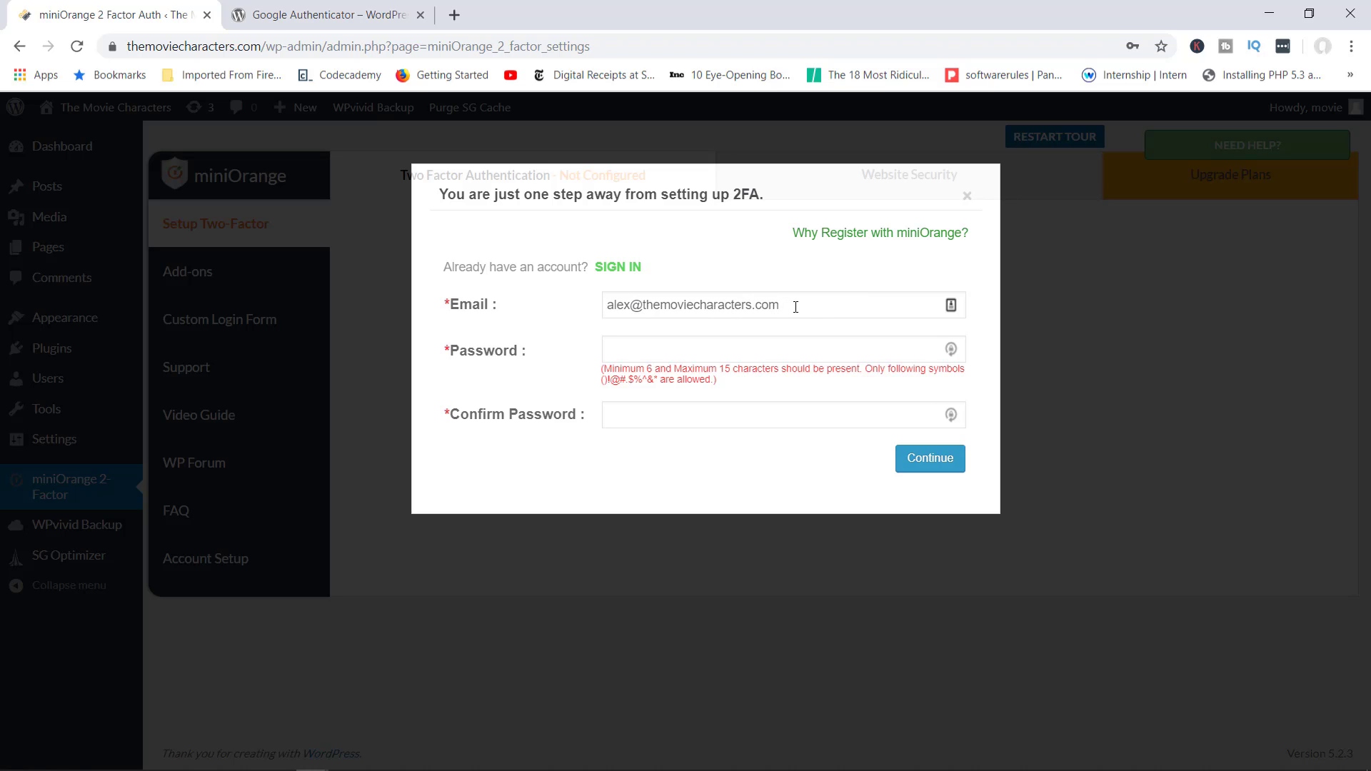
Register the miniOrange account with a different e-mail and a confirmed password.
left_click_drag(796, 307, 579, 327)
type("alex")
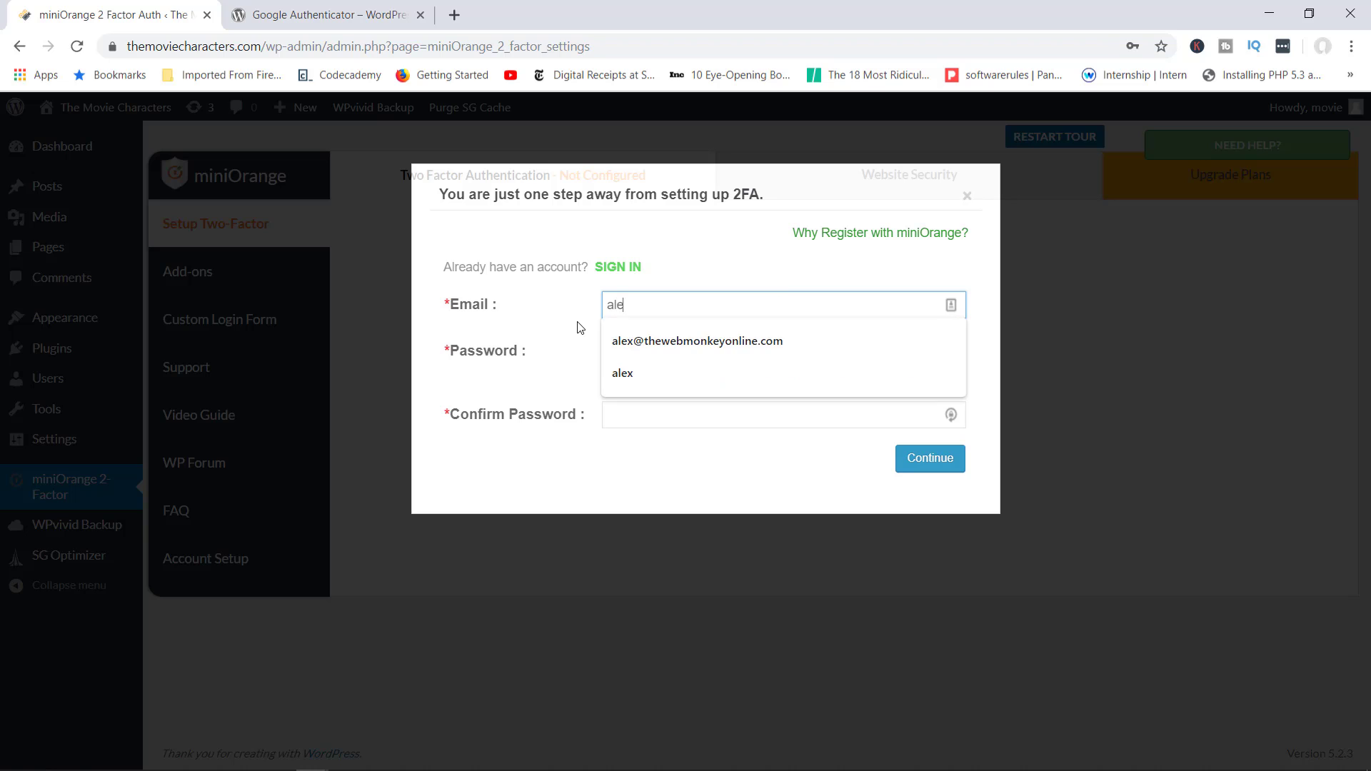
left_click(636, 346)
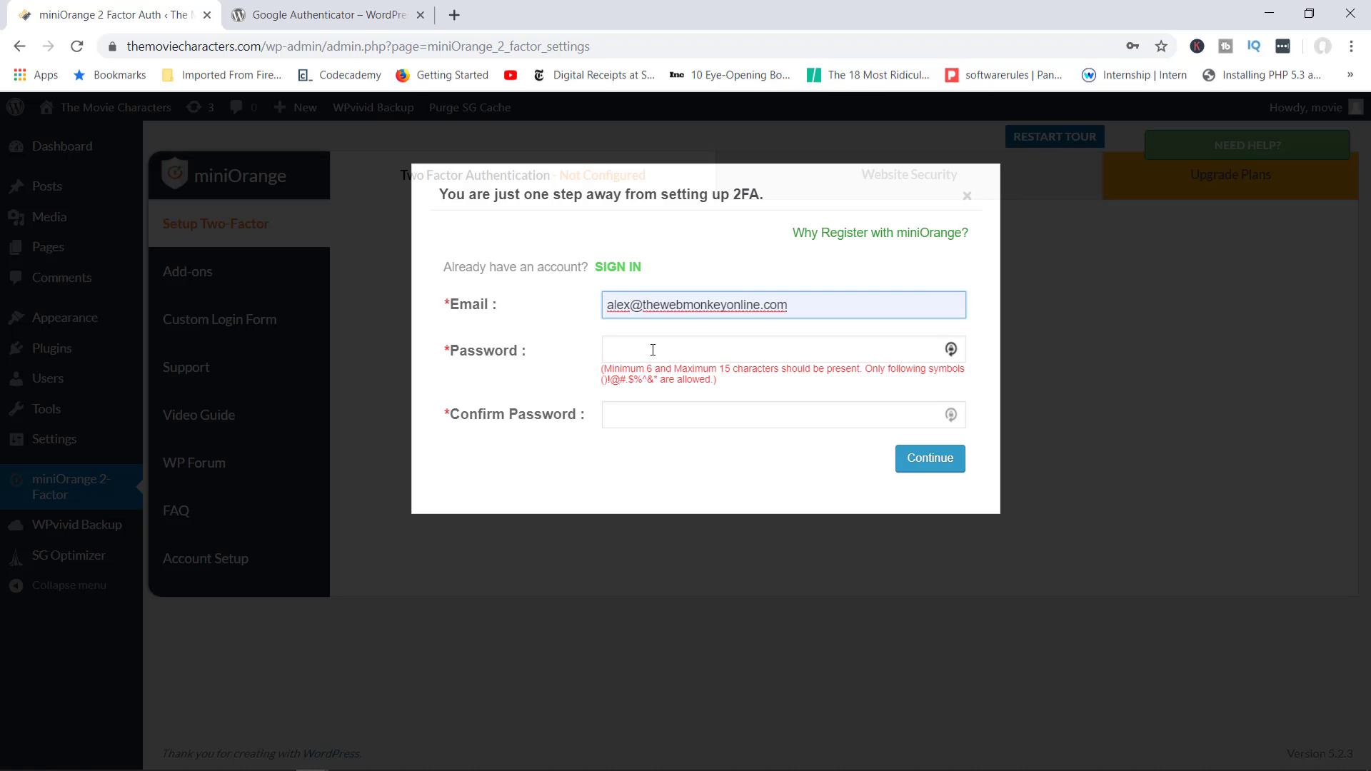
left_click(652, 349)
type("••")
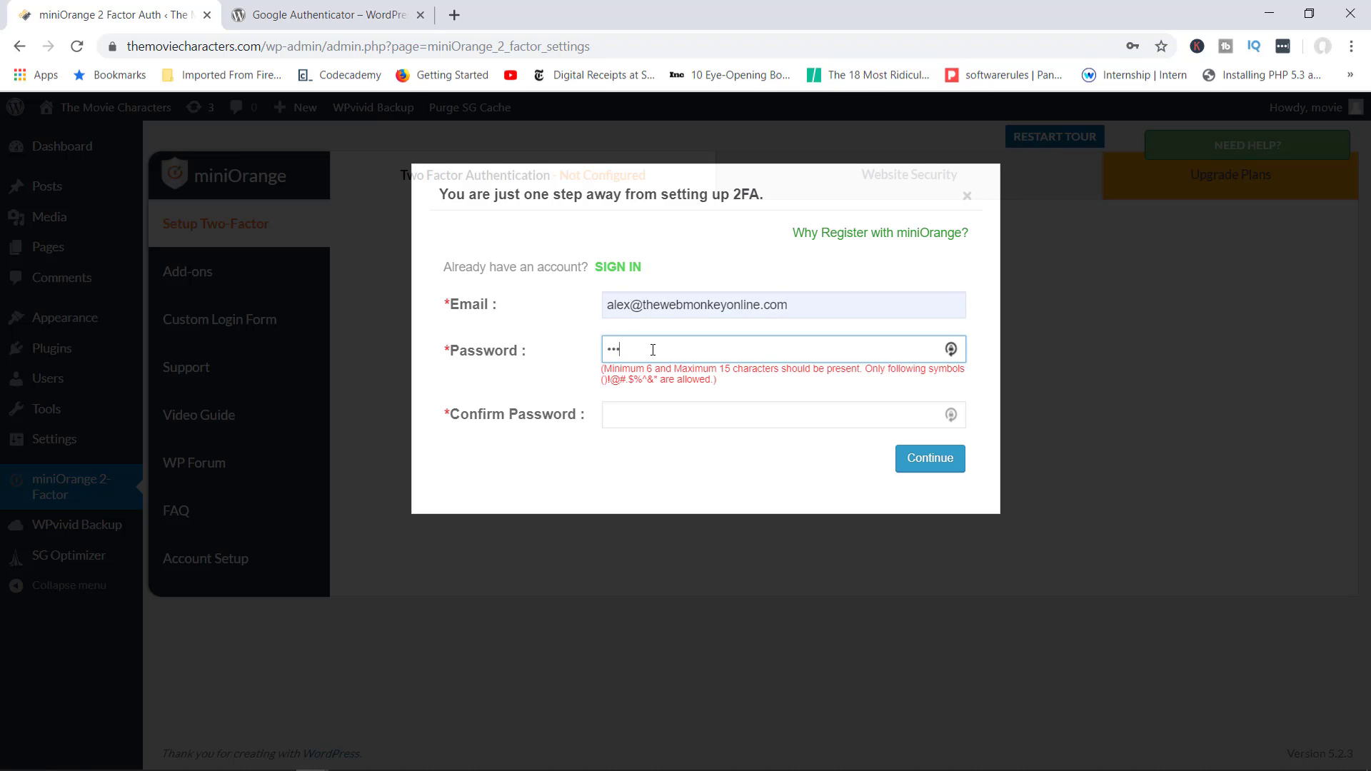
type("•••••••••")
key("Tab")
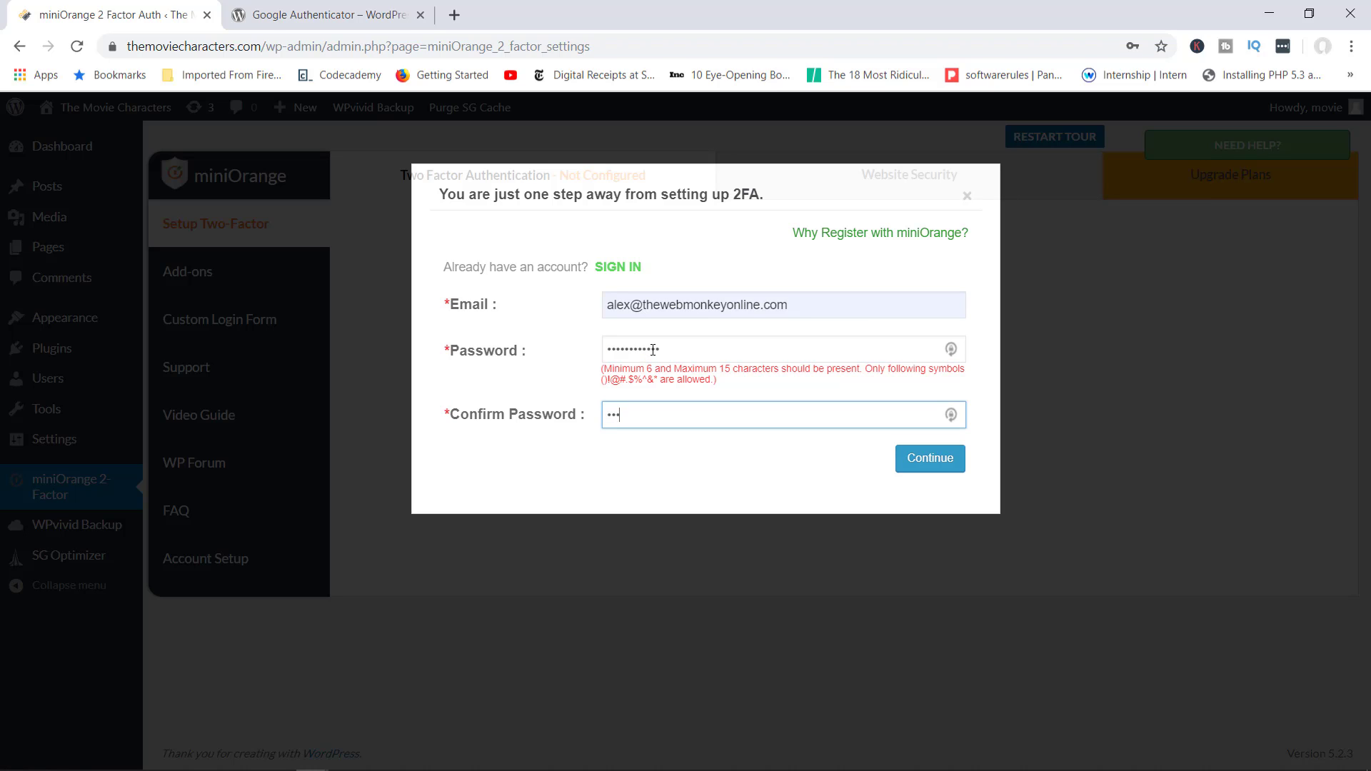
type("•••••••••••")
left_click(923, 461)
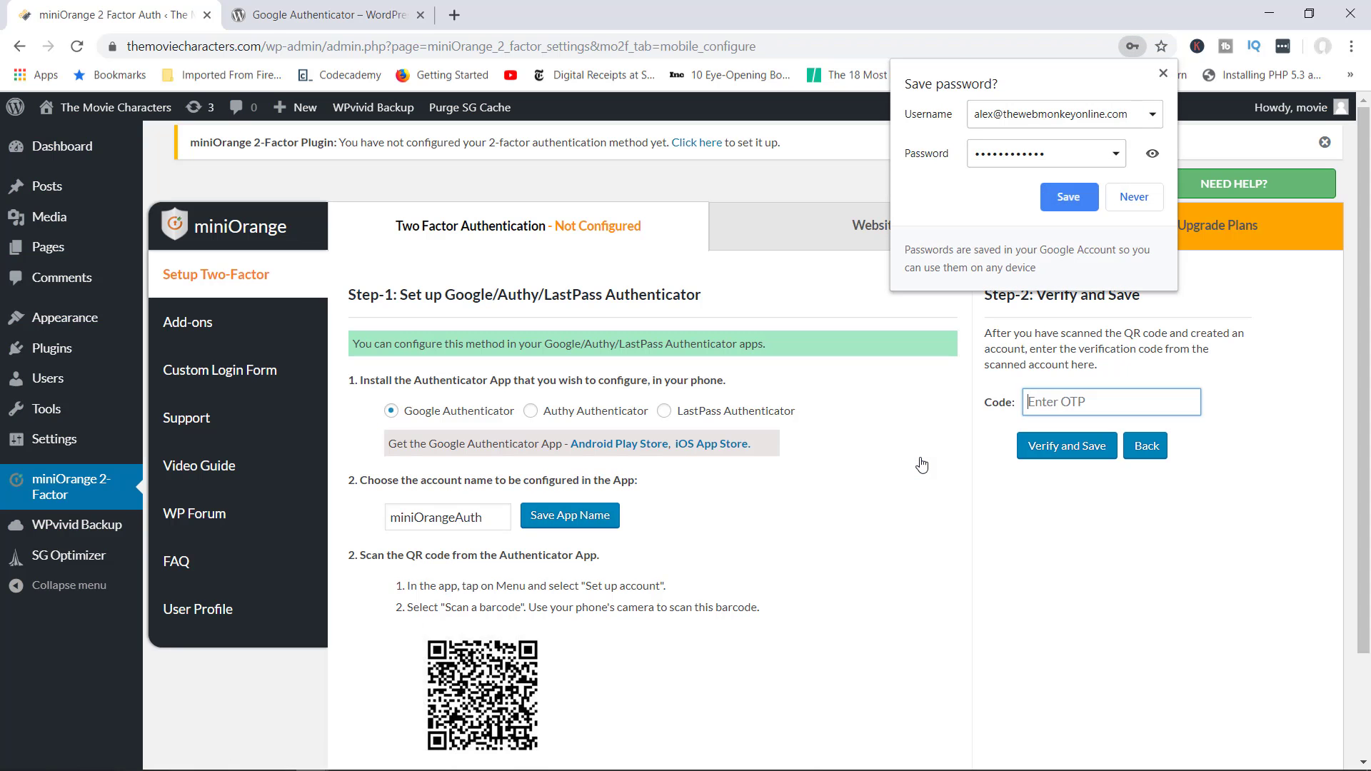
Dismiss Chrome's save-password popup and rename the authenticator account to GoogleAuth, saving the name.
left_click(1163, 74)
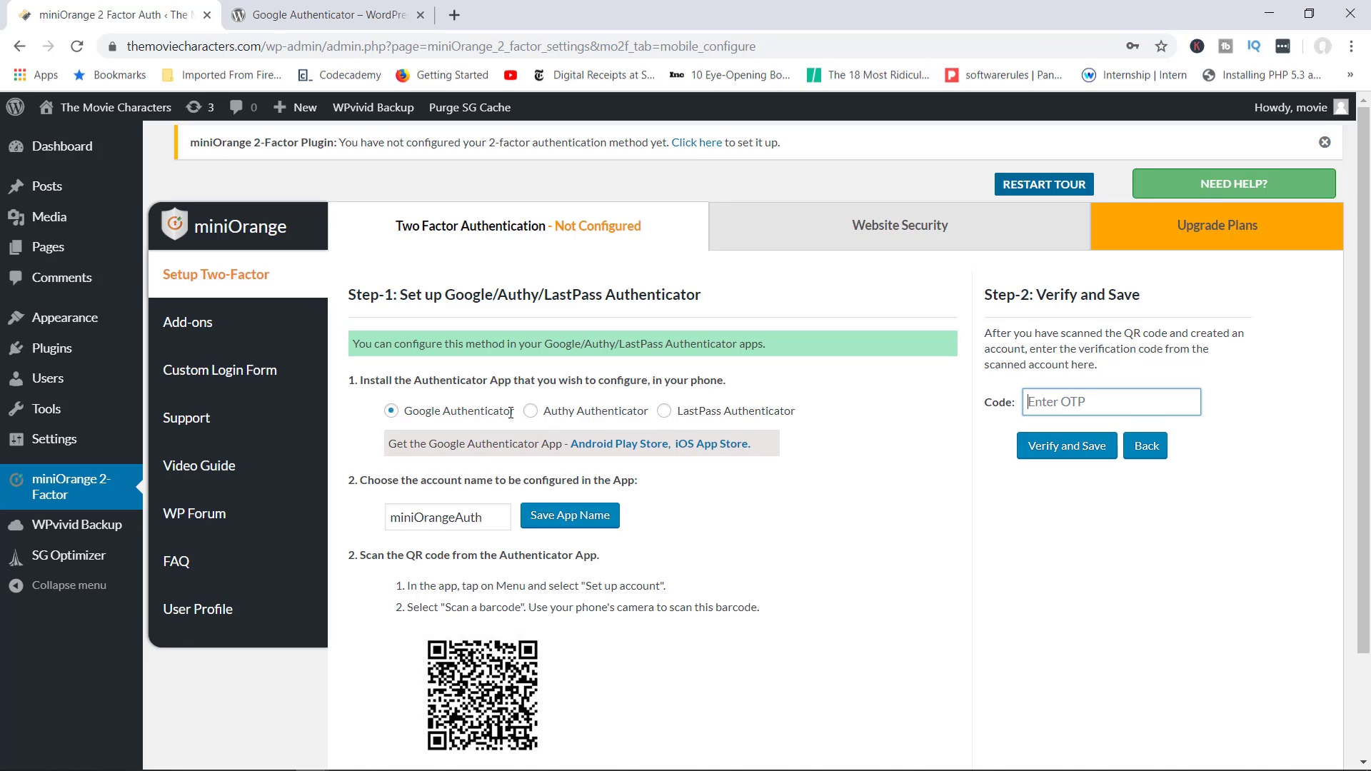
left_click_drag(483, 518, 382, 527)
type("GoogleAuth")
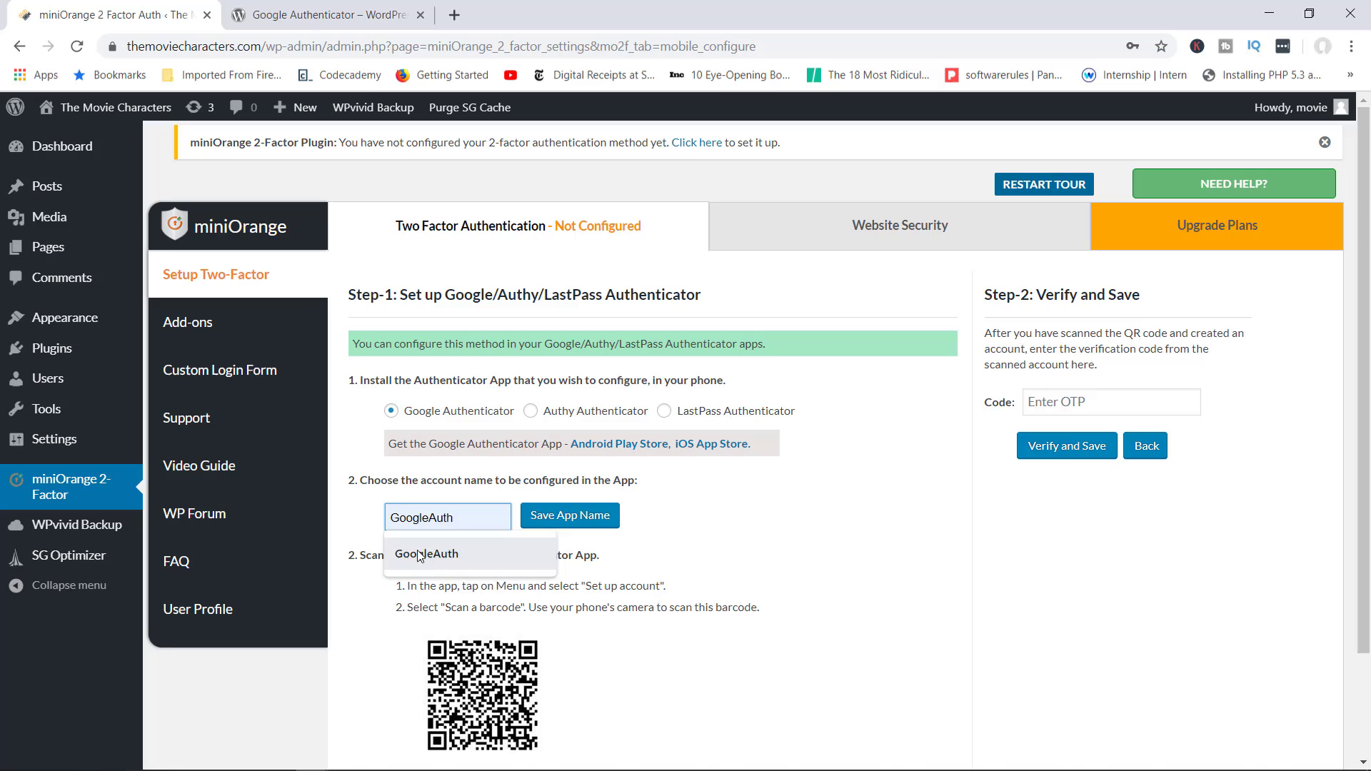
left_click(423, 555)
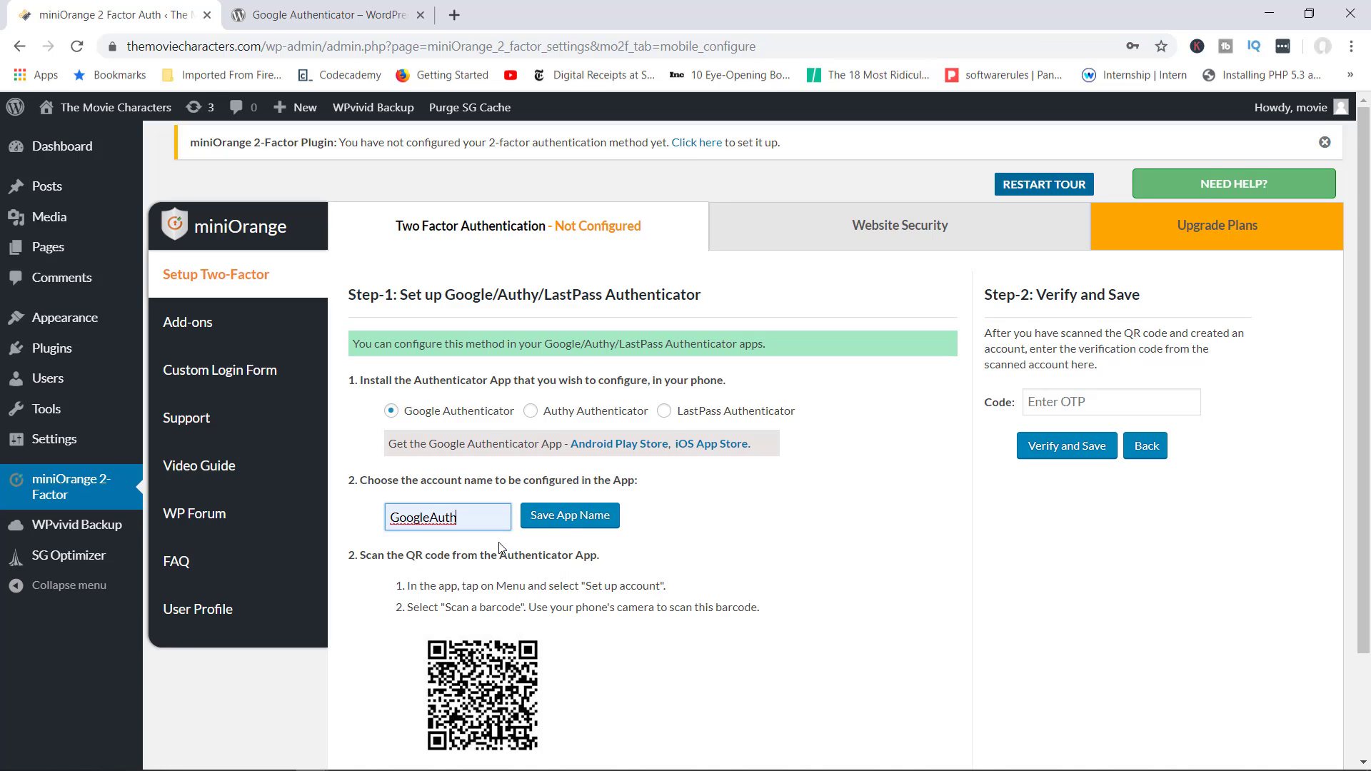
left_click(590, 519)
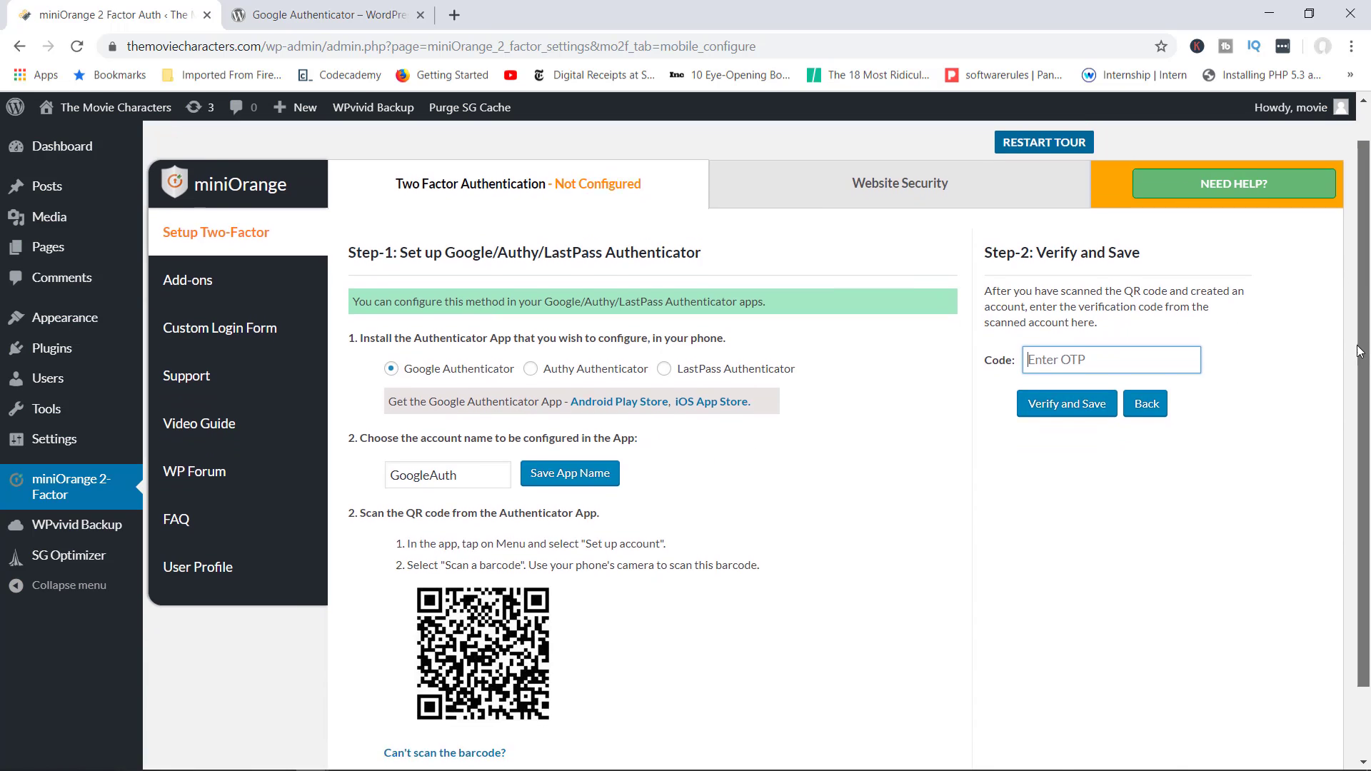
scroll(1353, 315, "down", 2)
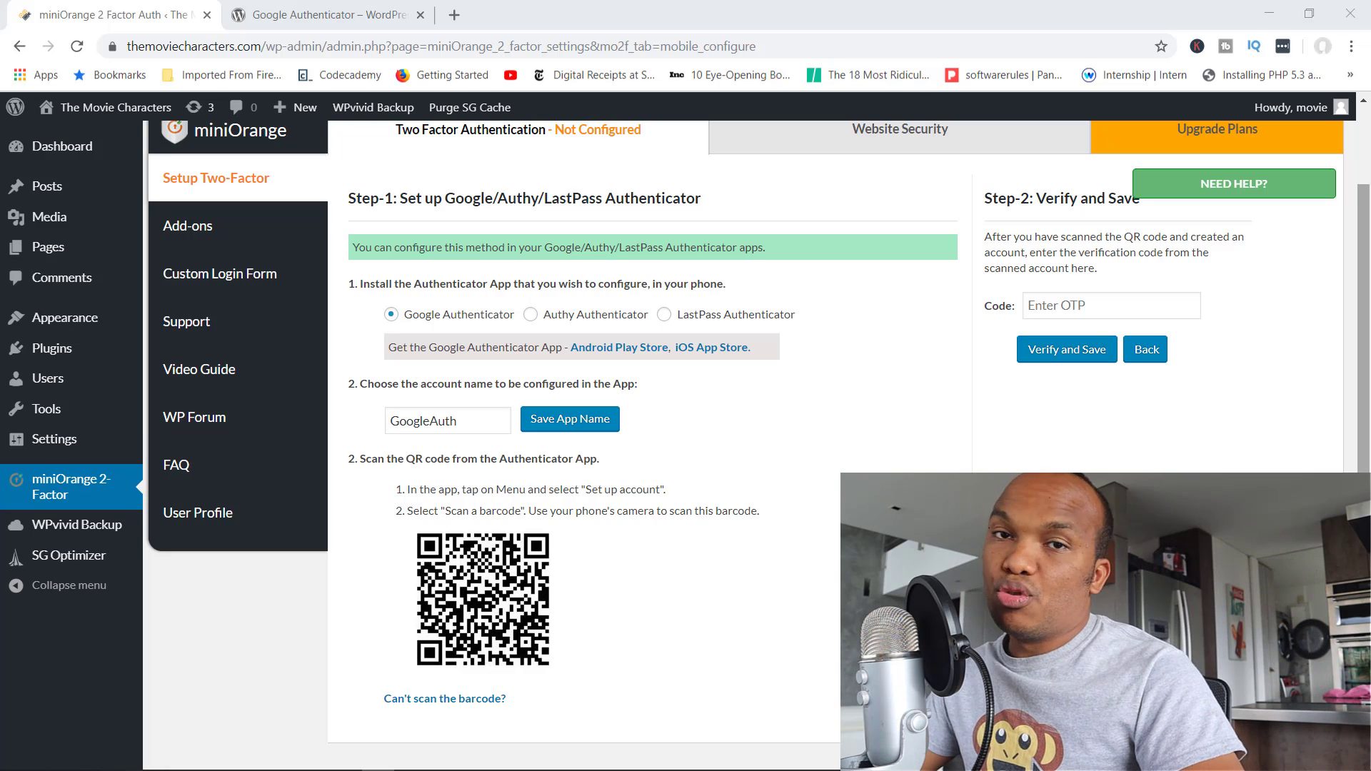
Enter the six-digit code from the authenticator app and verify and save it.
left_click(1065, 300)
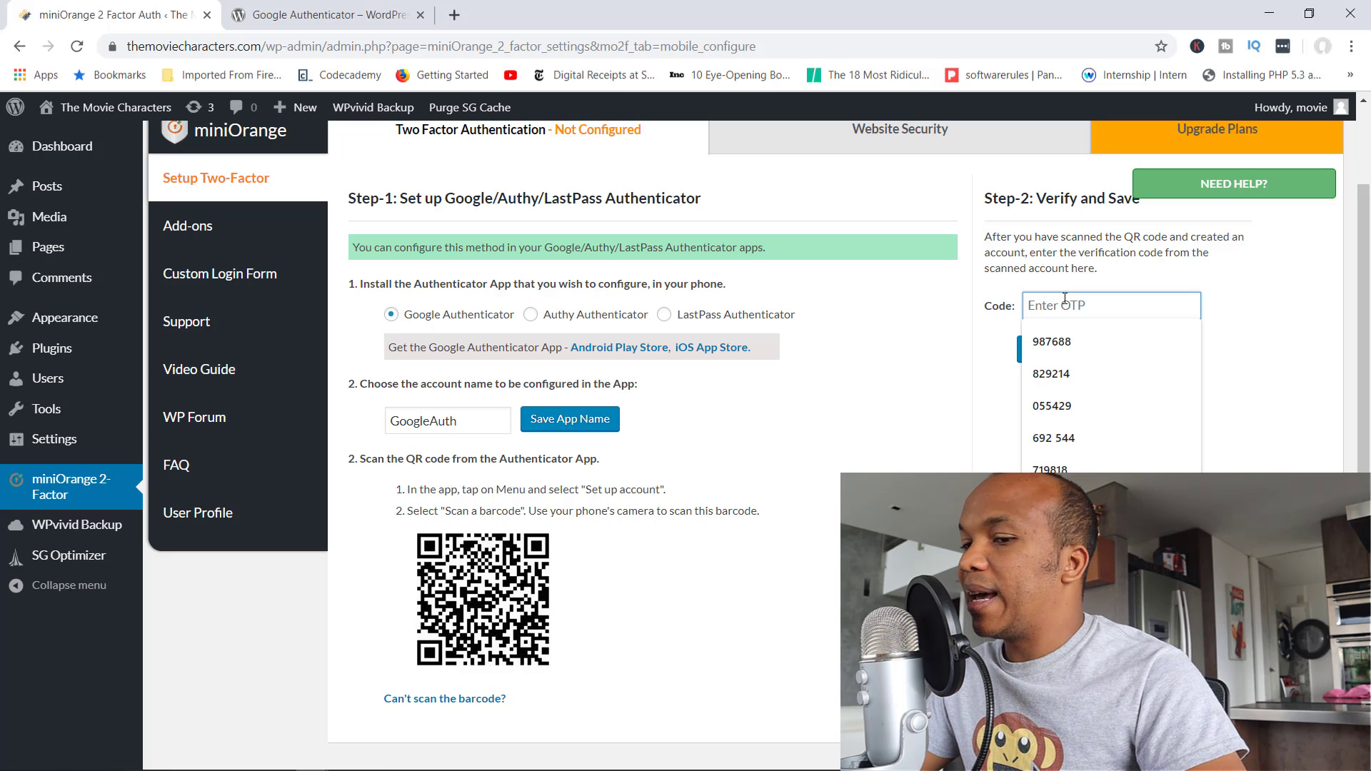
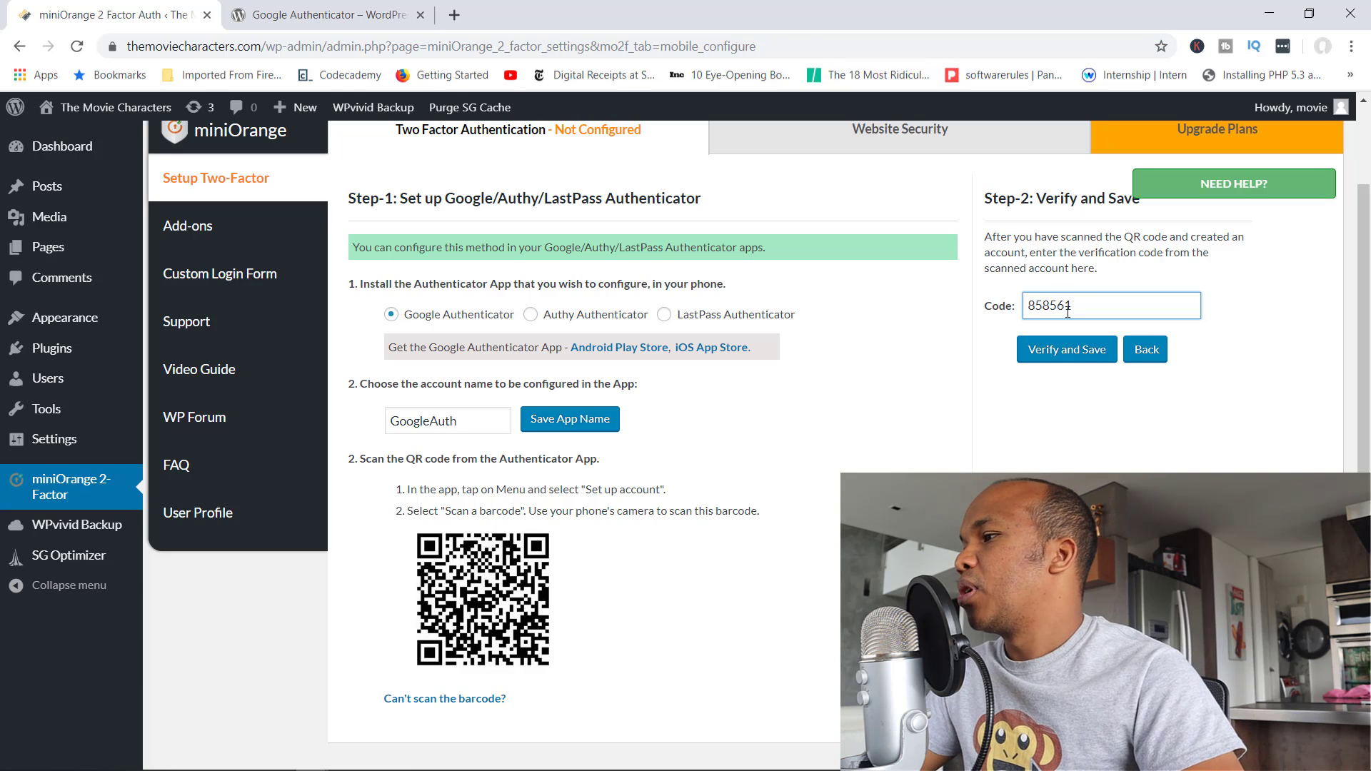
left_click(1080, 355)
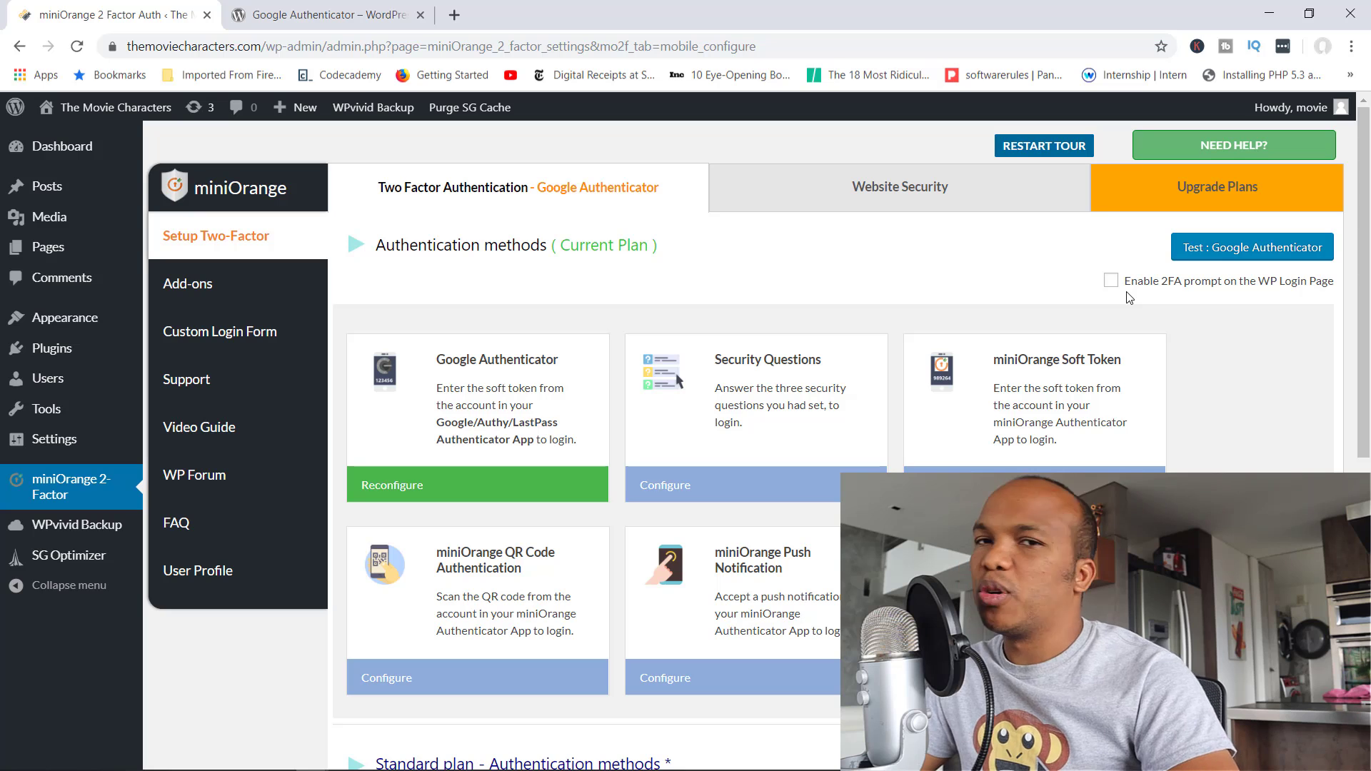
Enable the 2FA prompt on the WP Login Page, then log out from the Howdy menu.
left_click(1109, 283)
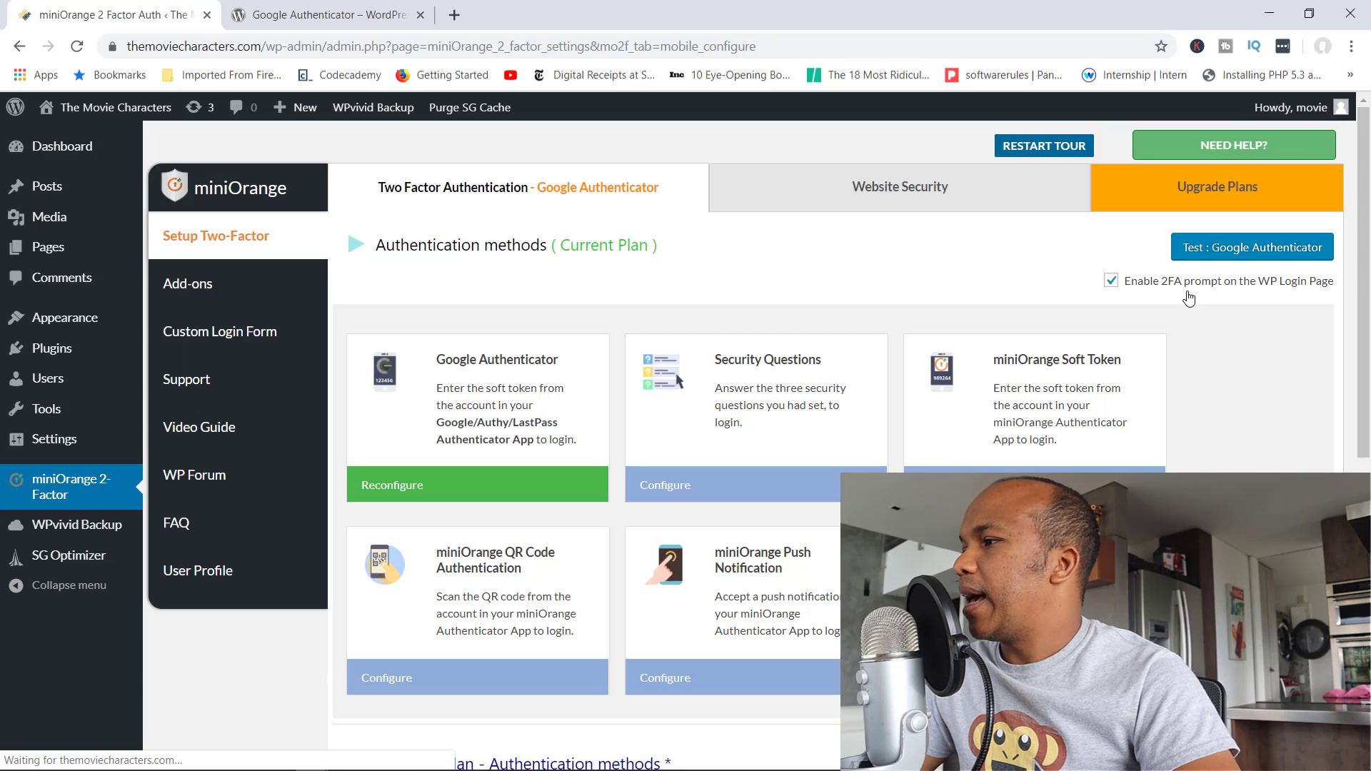
mouse_move(1289, 107)
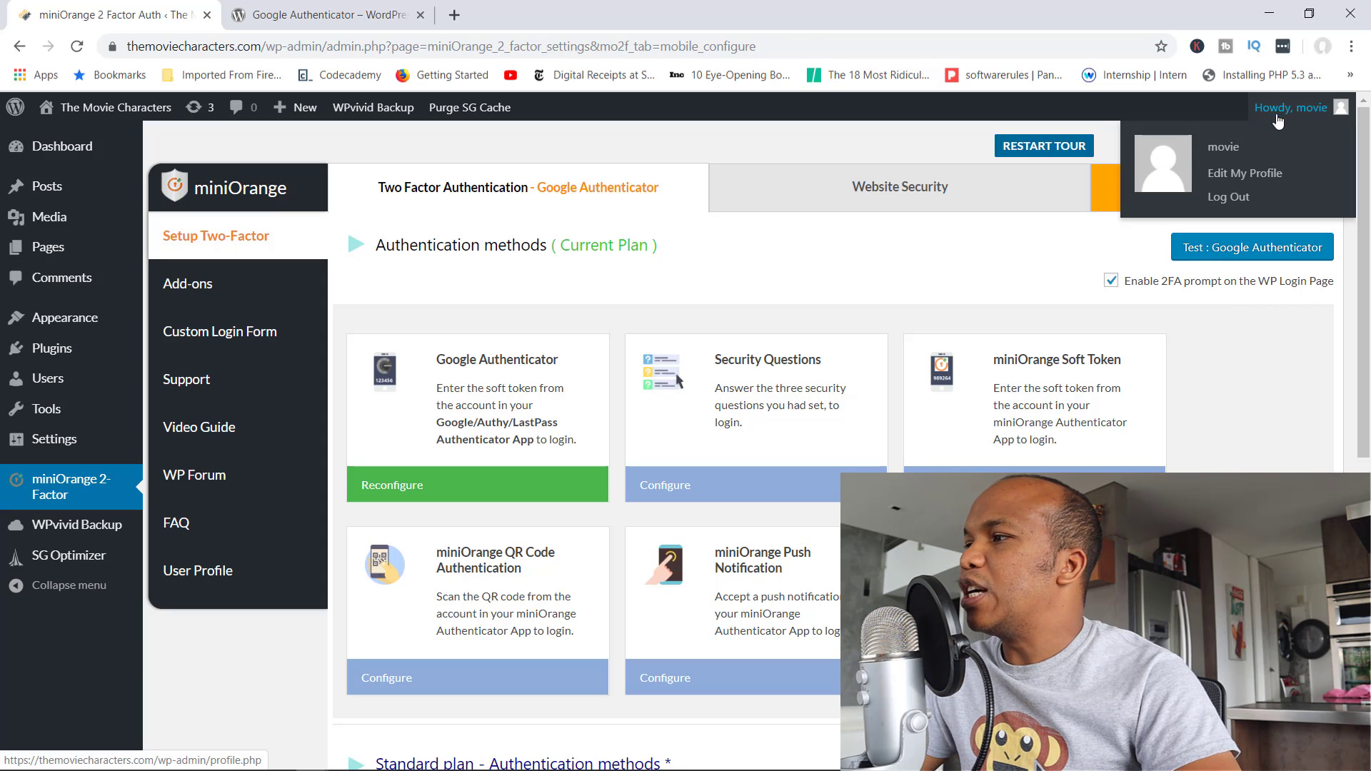
left_click(1230, 198)
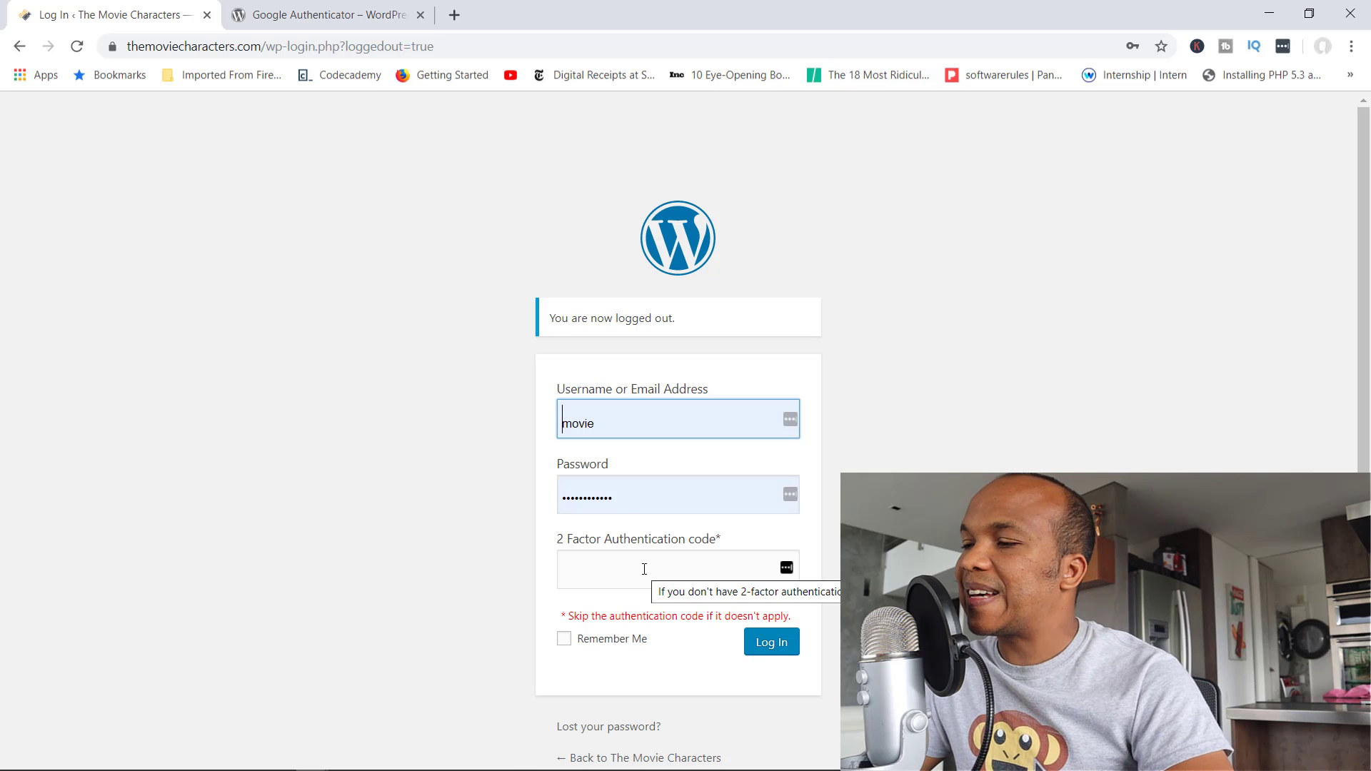
Try logging in without a passcode, then log in with the authenticator app's current code.
left_click(765, 643)
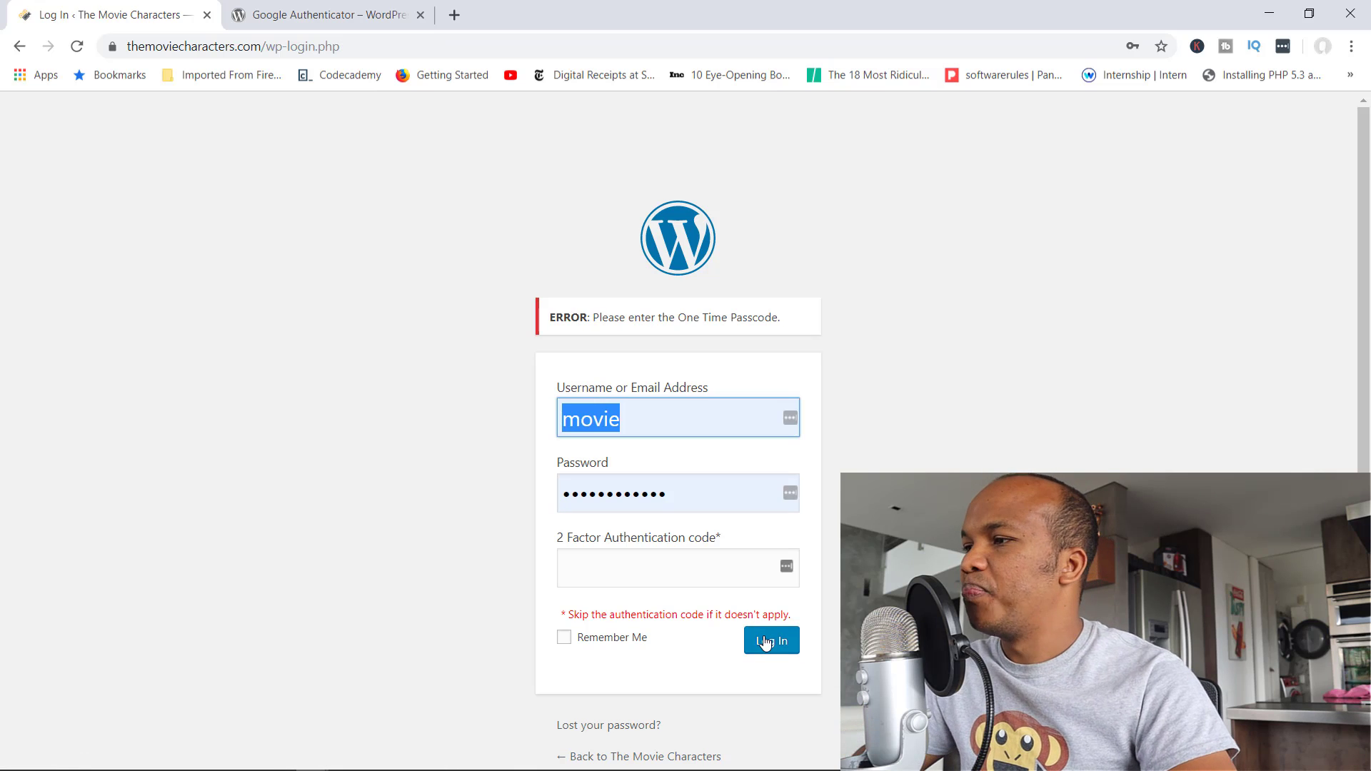
left_click(714, 567)
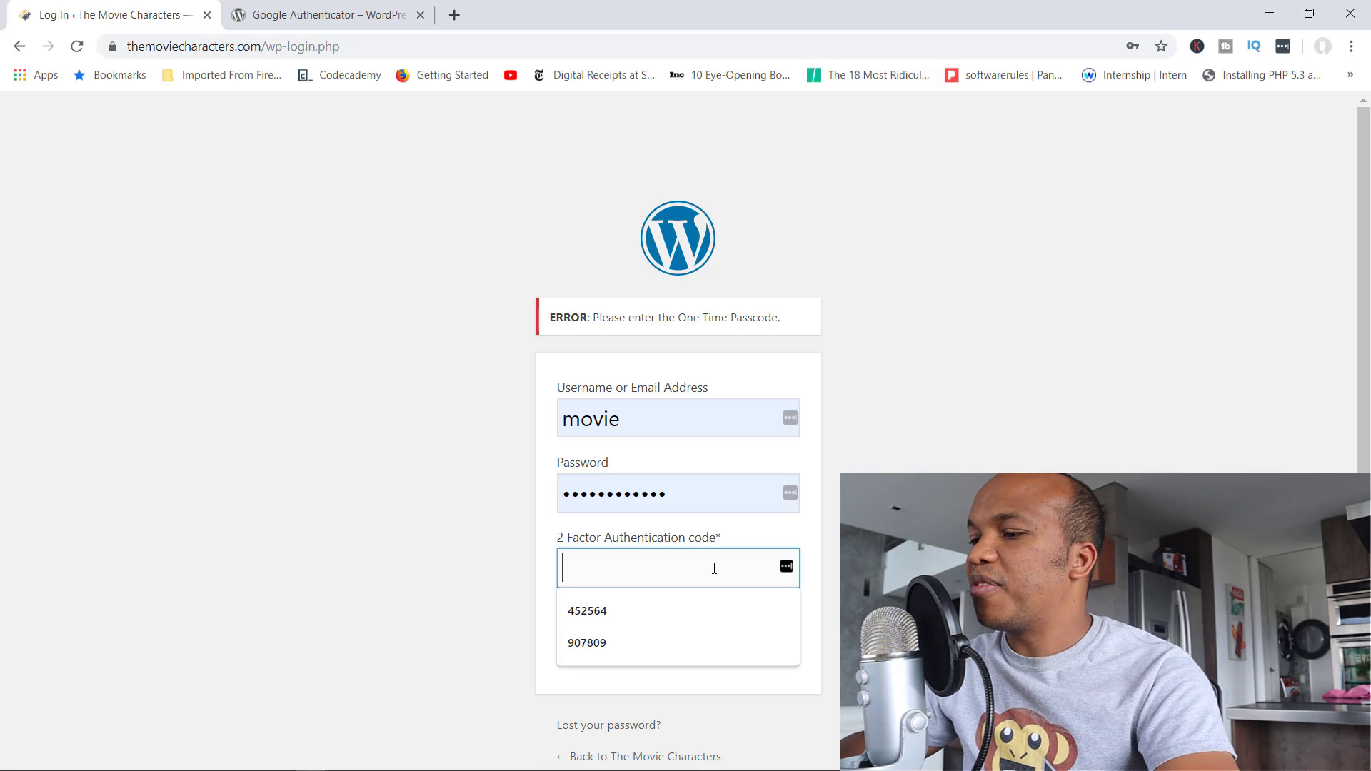
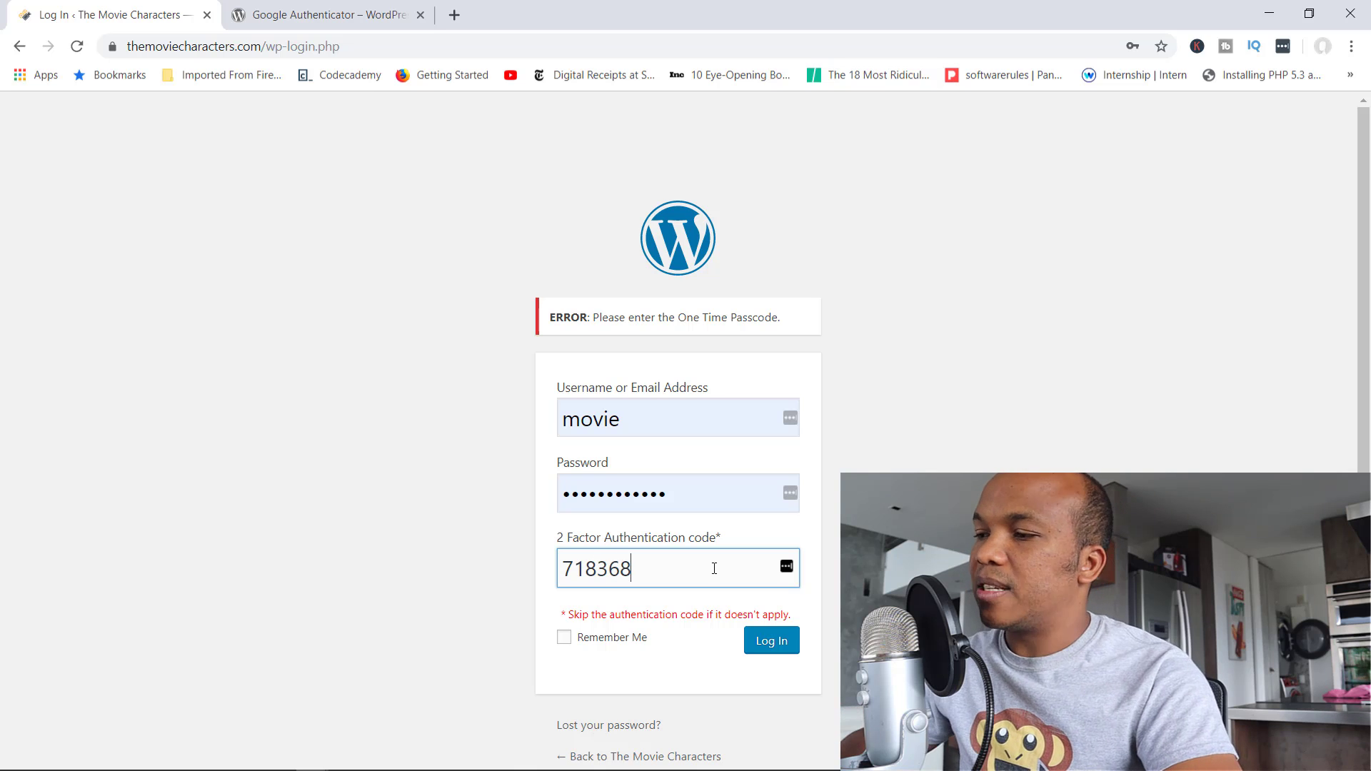
left_click(764, 647)
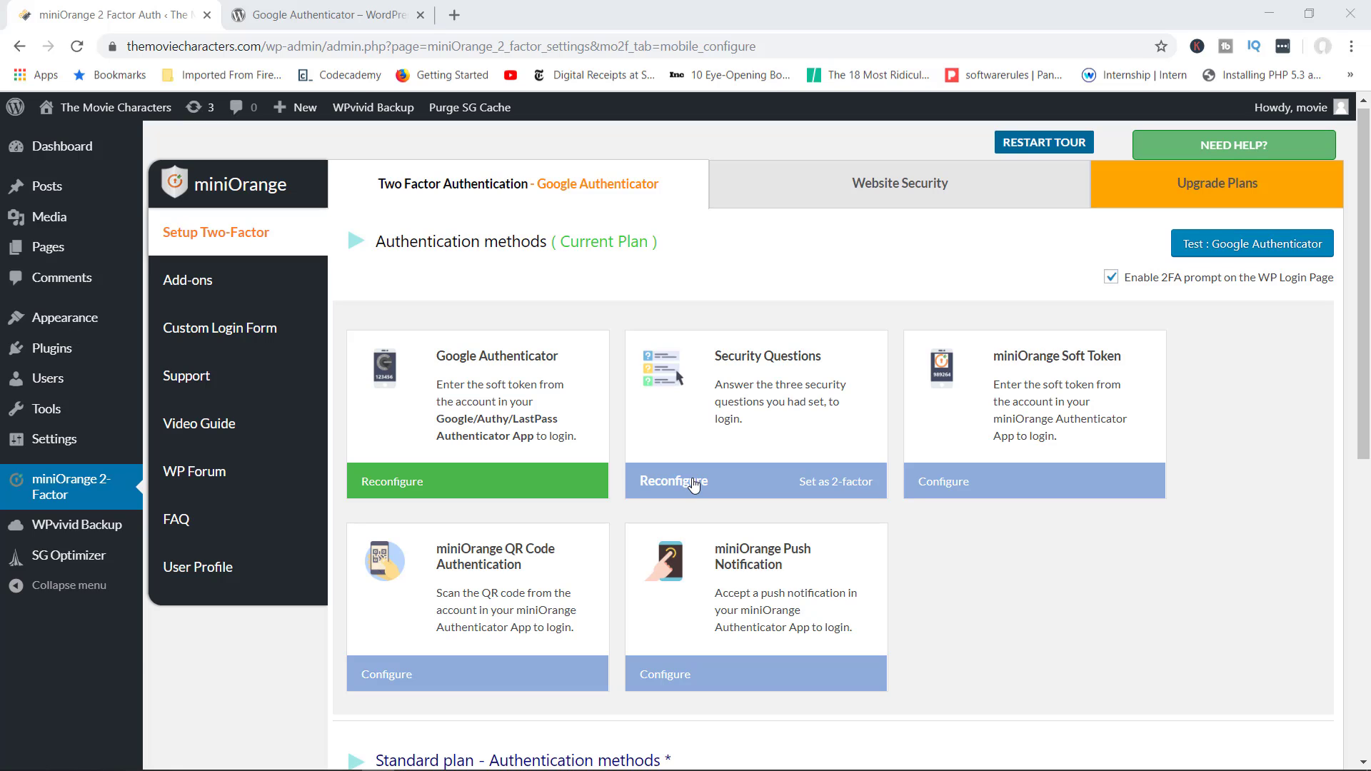
left_click(694, 484)
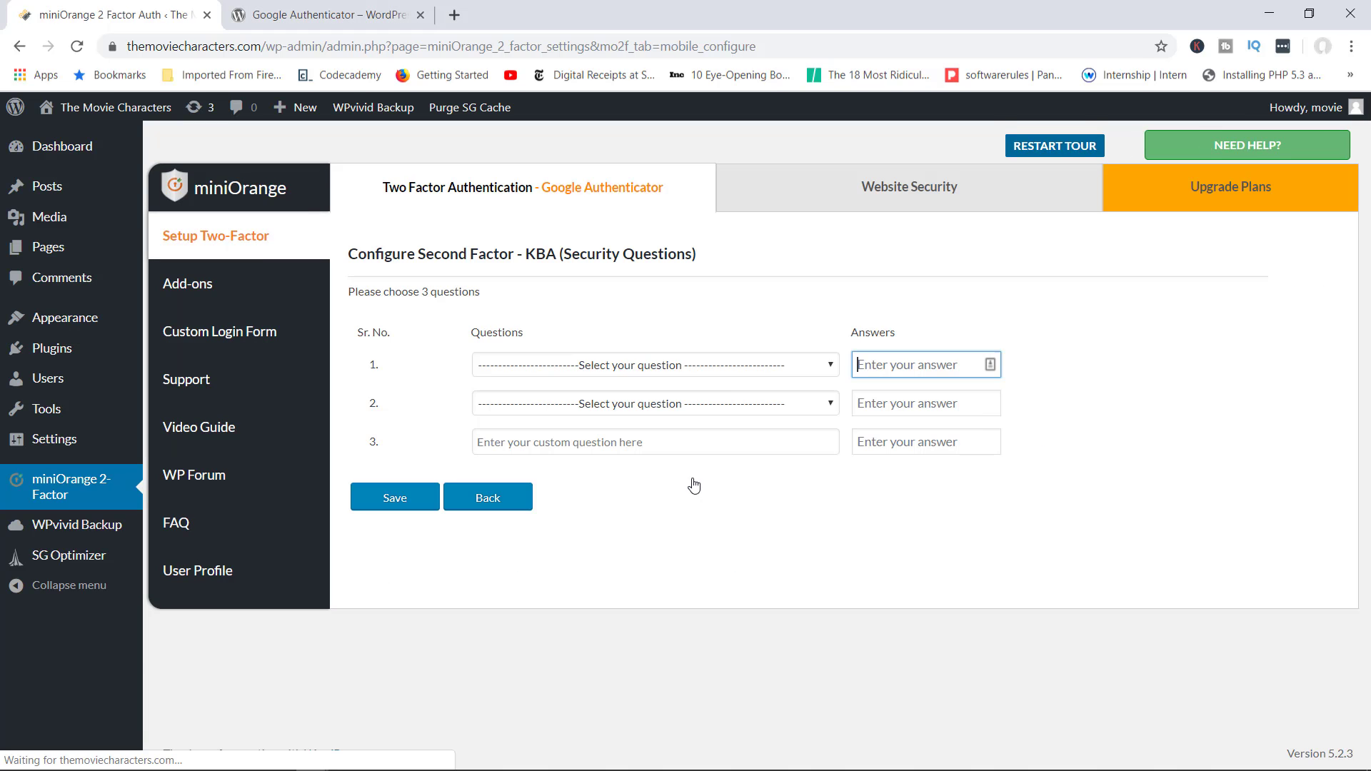
left_click(751, 367)
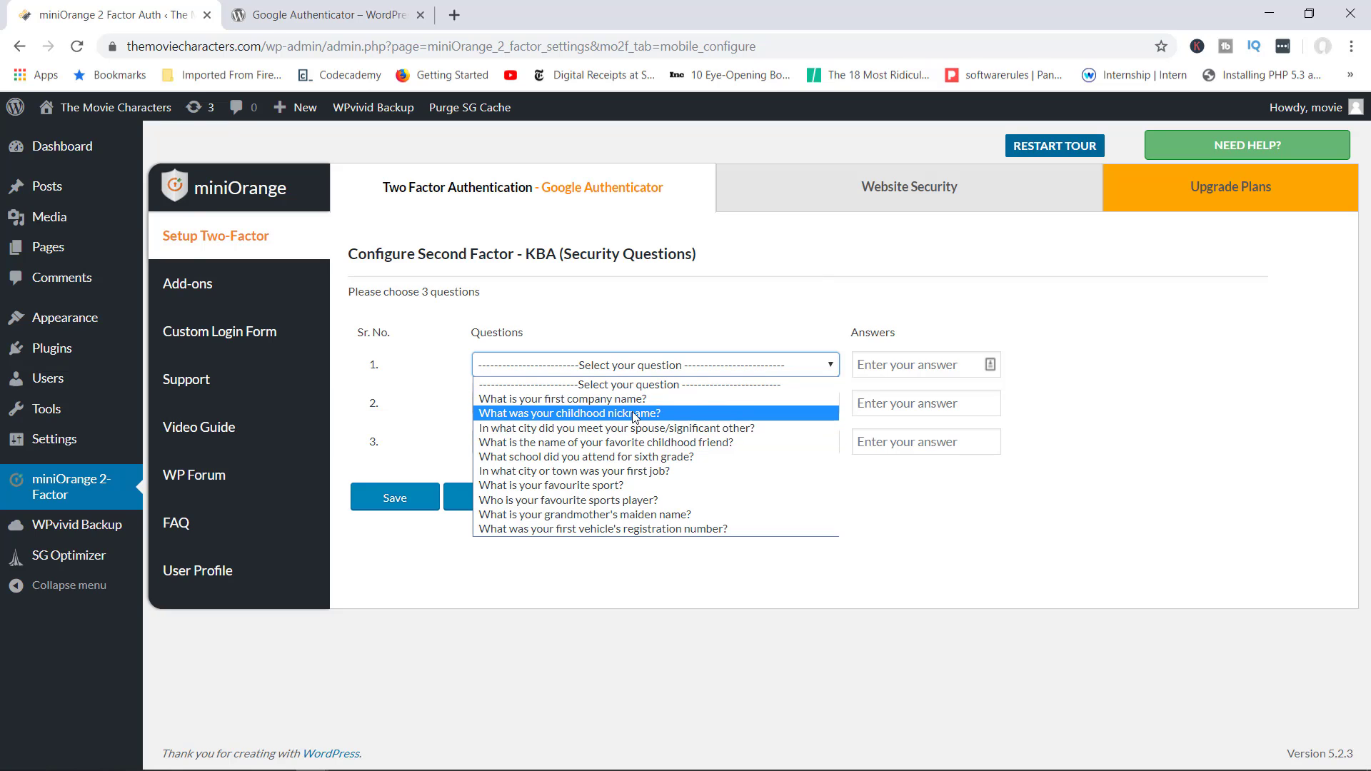
left_click(636, 414)
left_click(881, 365)
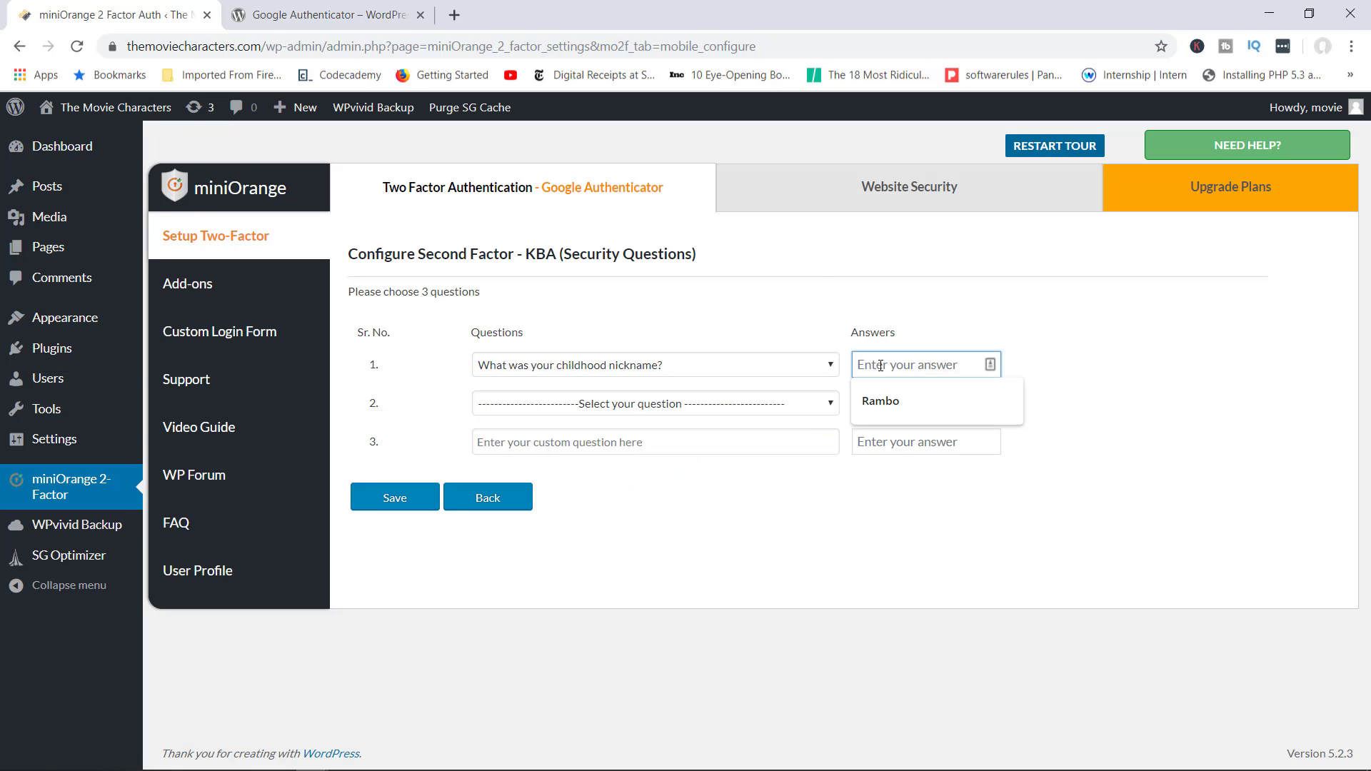
left_click(894, 401)
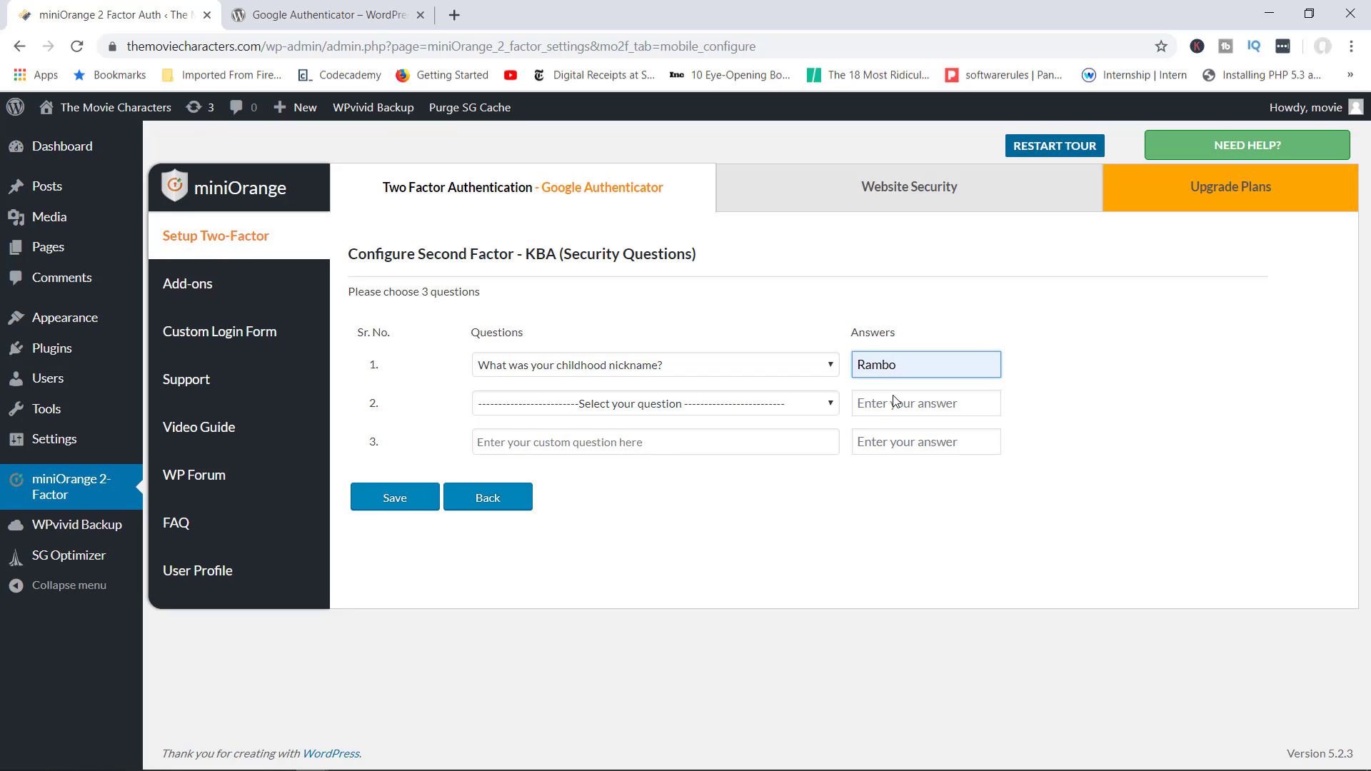
left_click(682, 404)
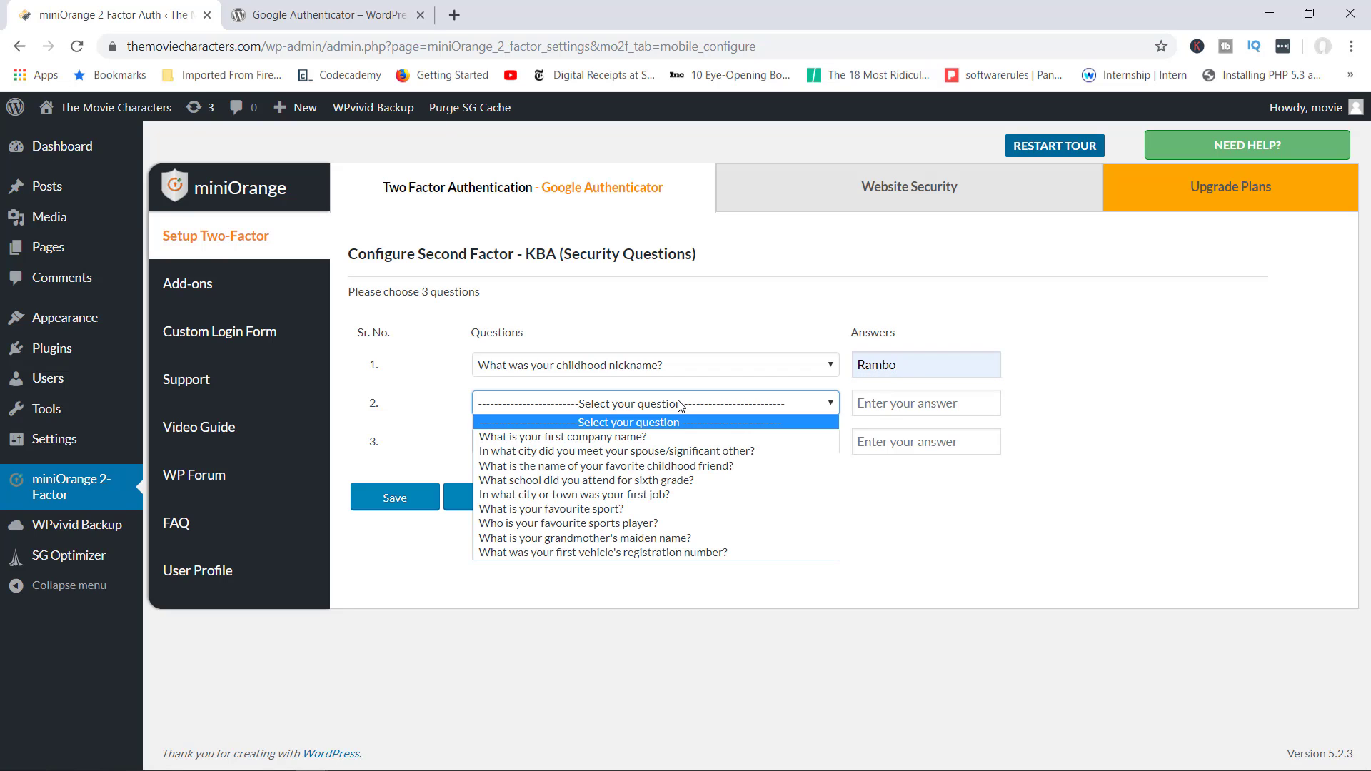
left_click(628, 508)
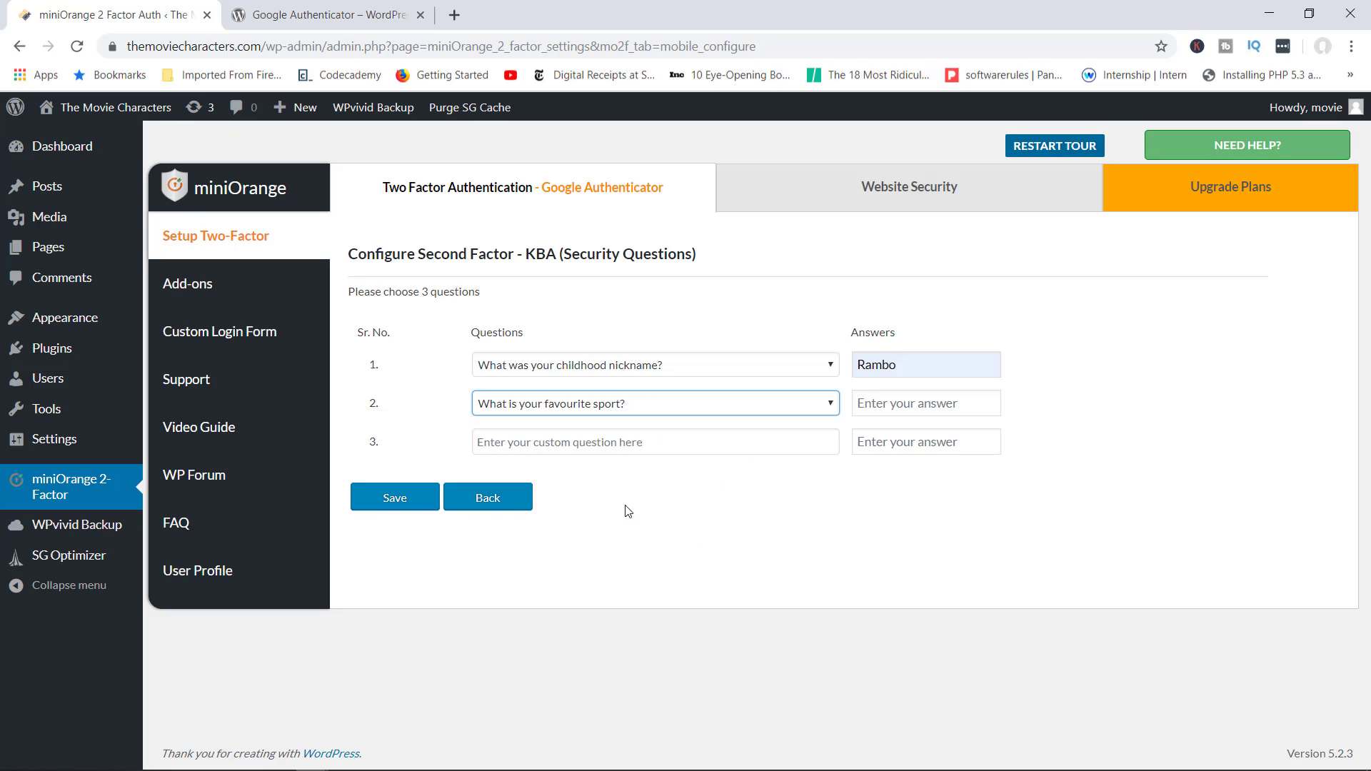
left_click(907, 404)
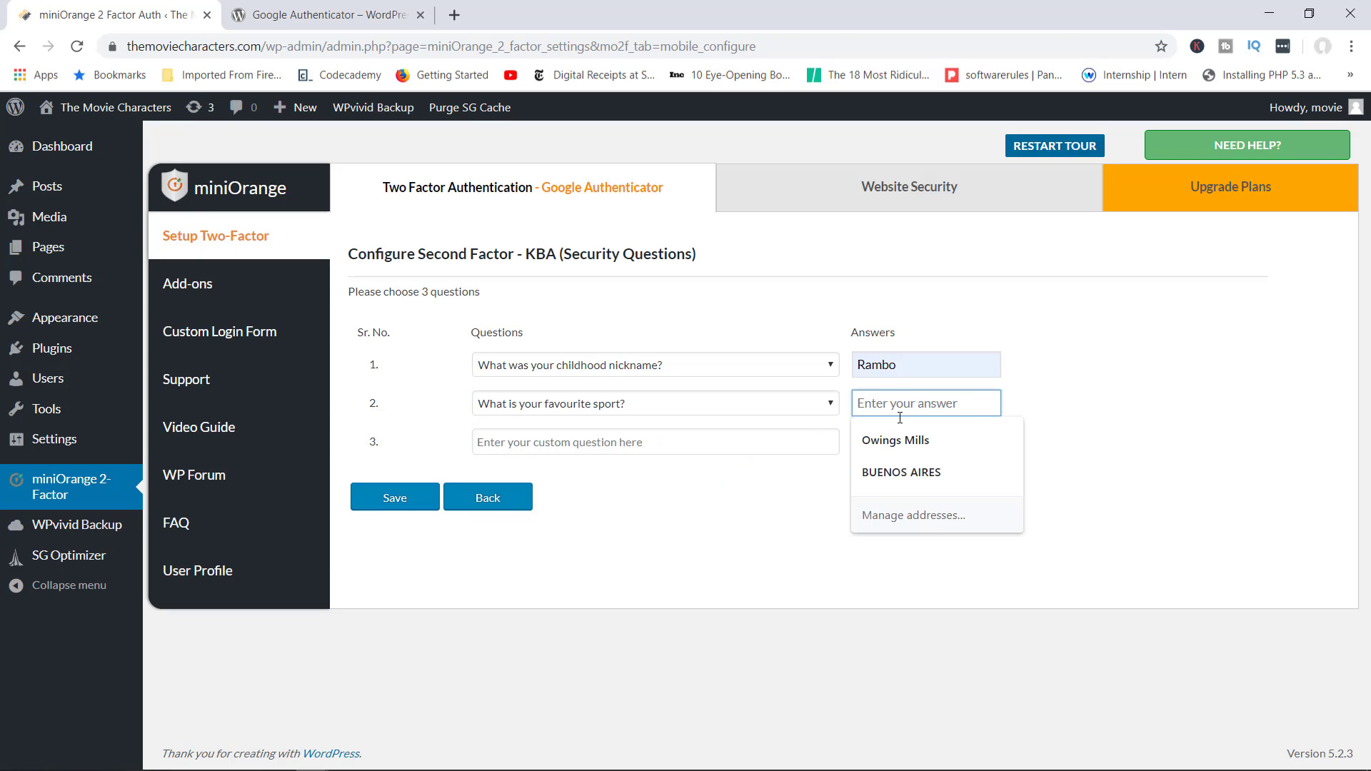
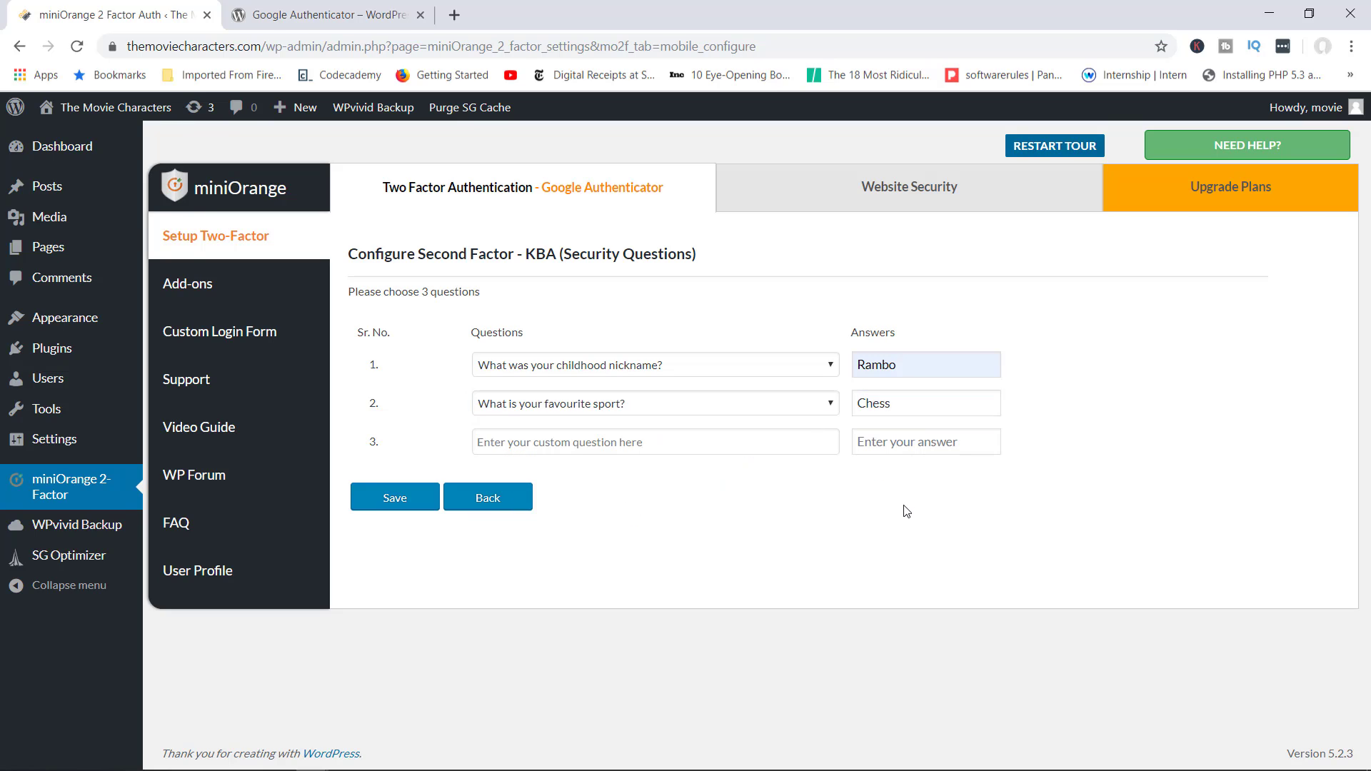
left_click(614, 451)
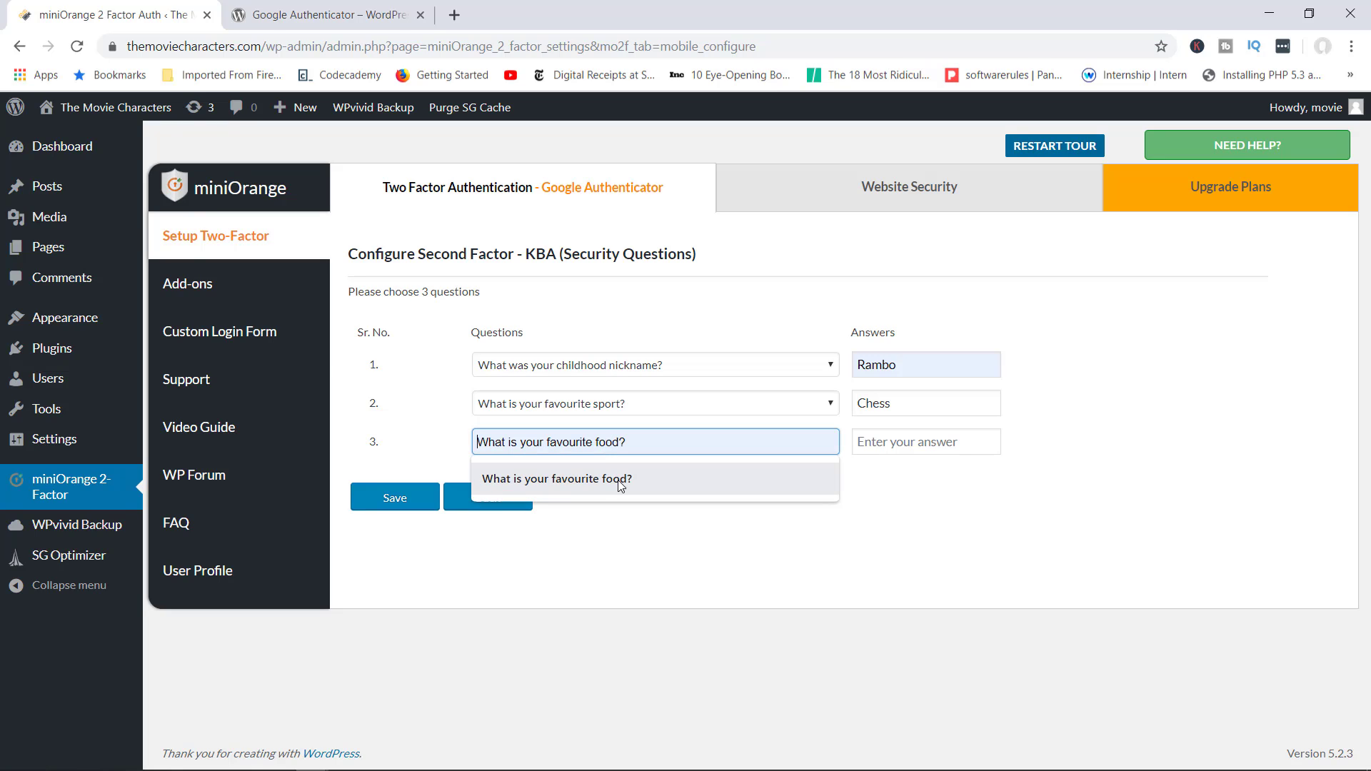
left_click(621, 486)
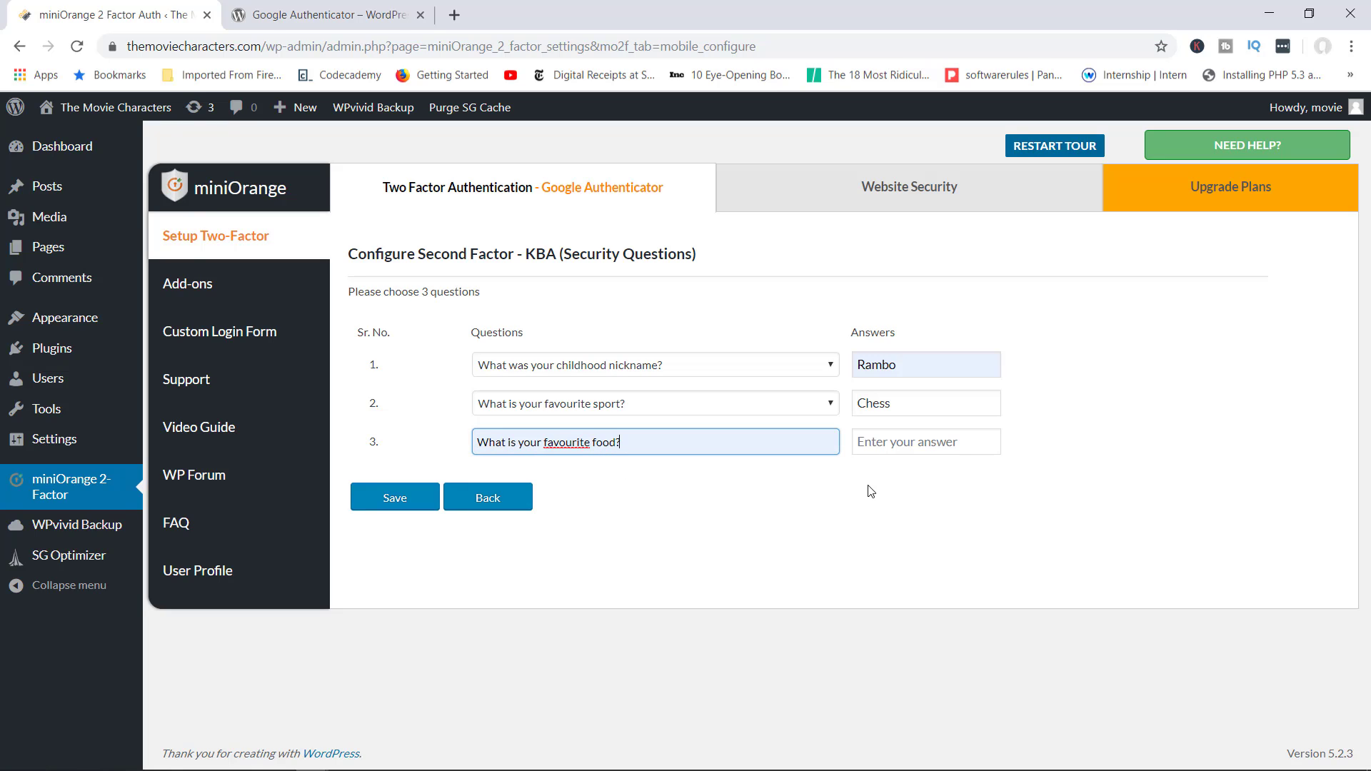
left_click(886, 441)
left_click(885, 478)
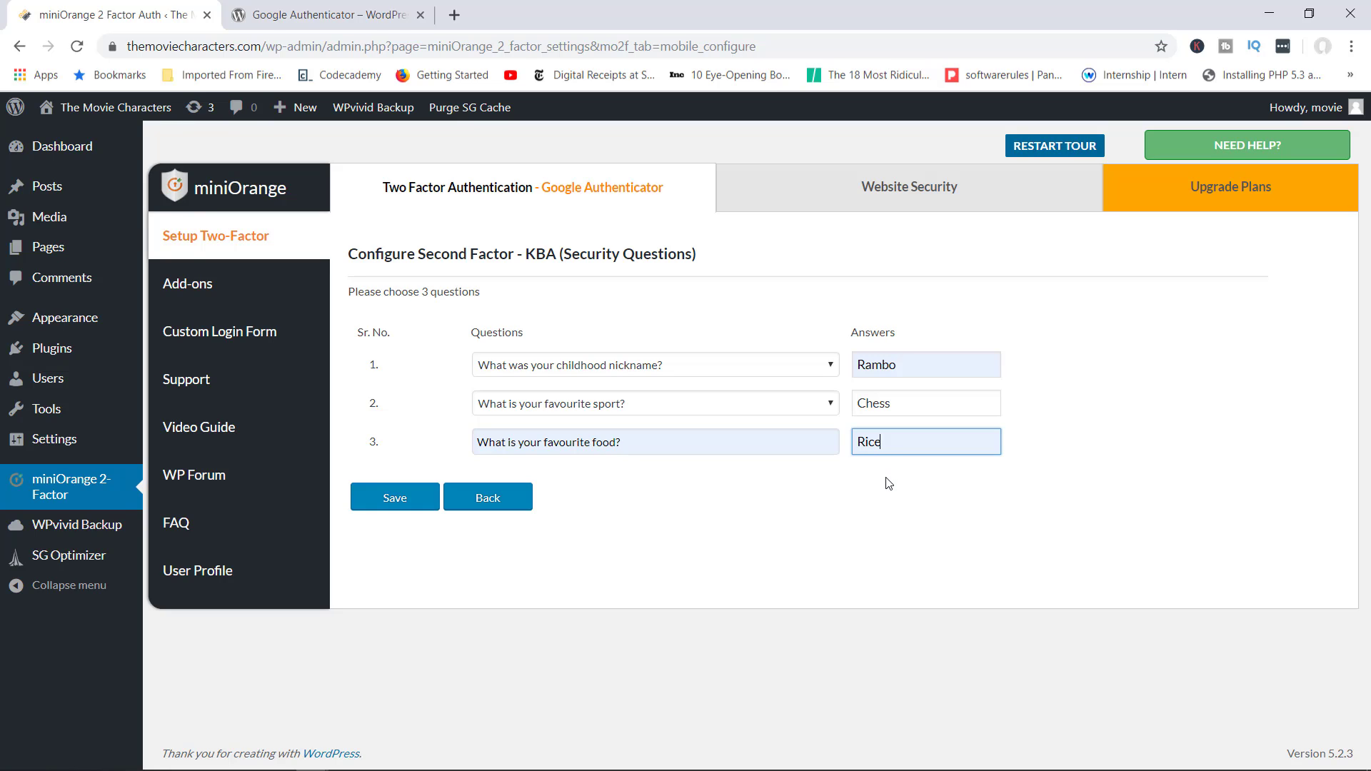
left_click(414, 501)
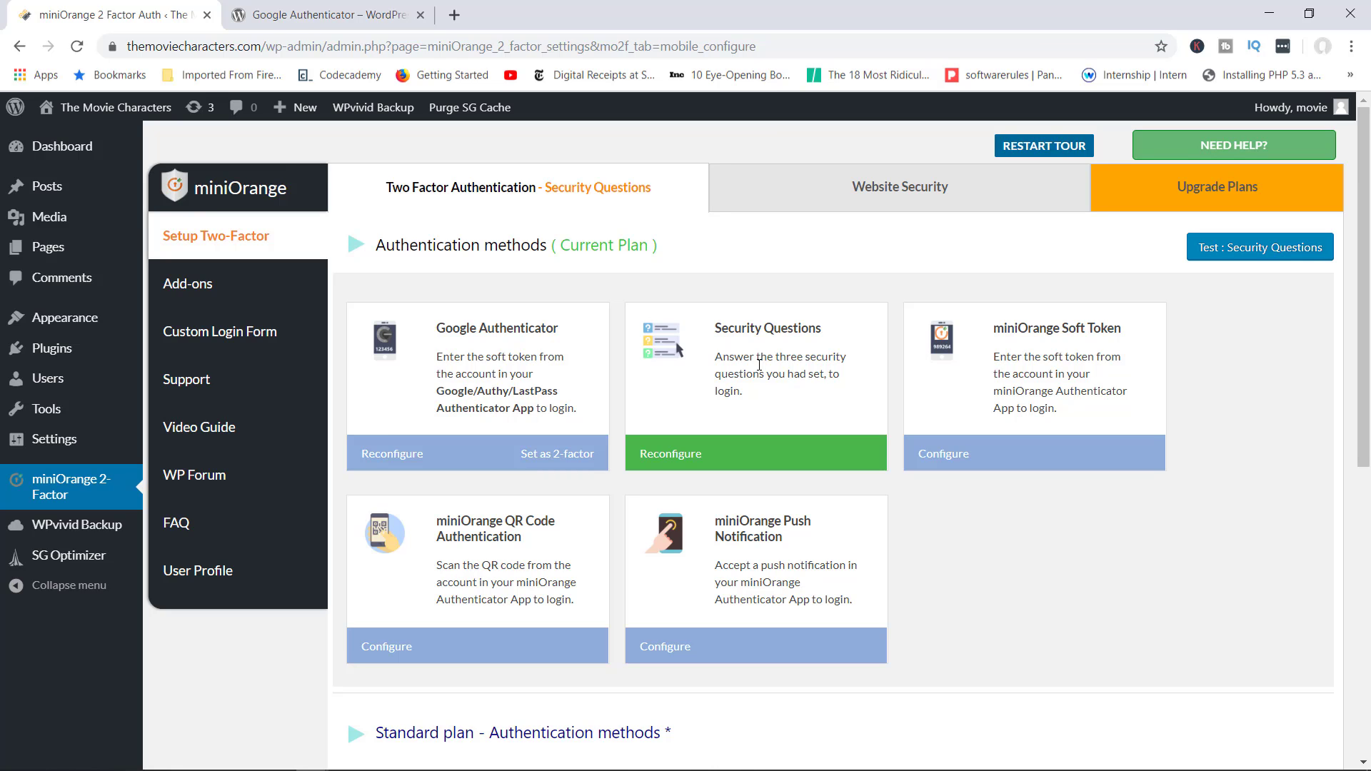
Set Google Authenticator, then Security Questions, as the active 2-factor method.
left_click(550, 464)
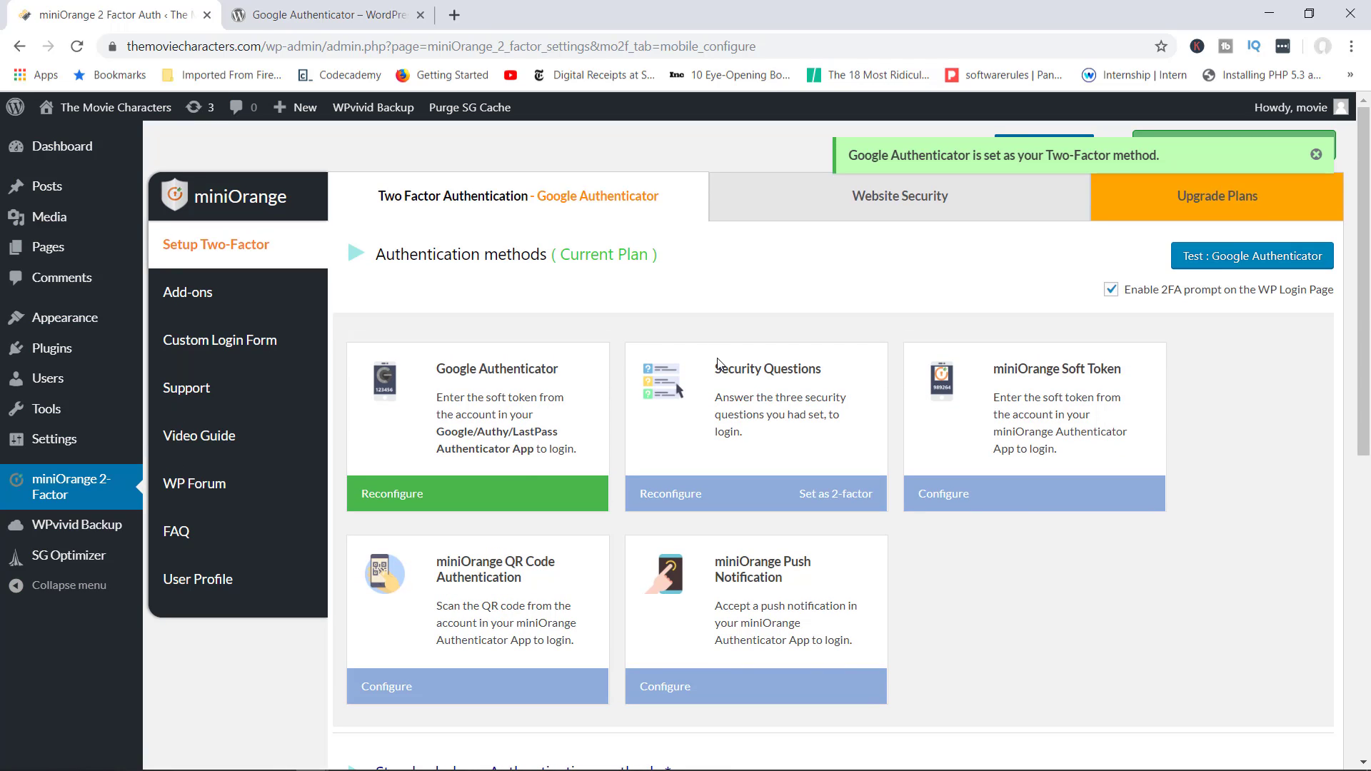
left_click(843, 493)
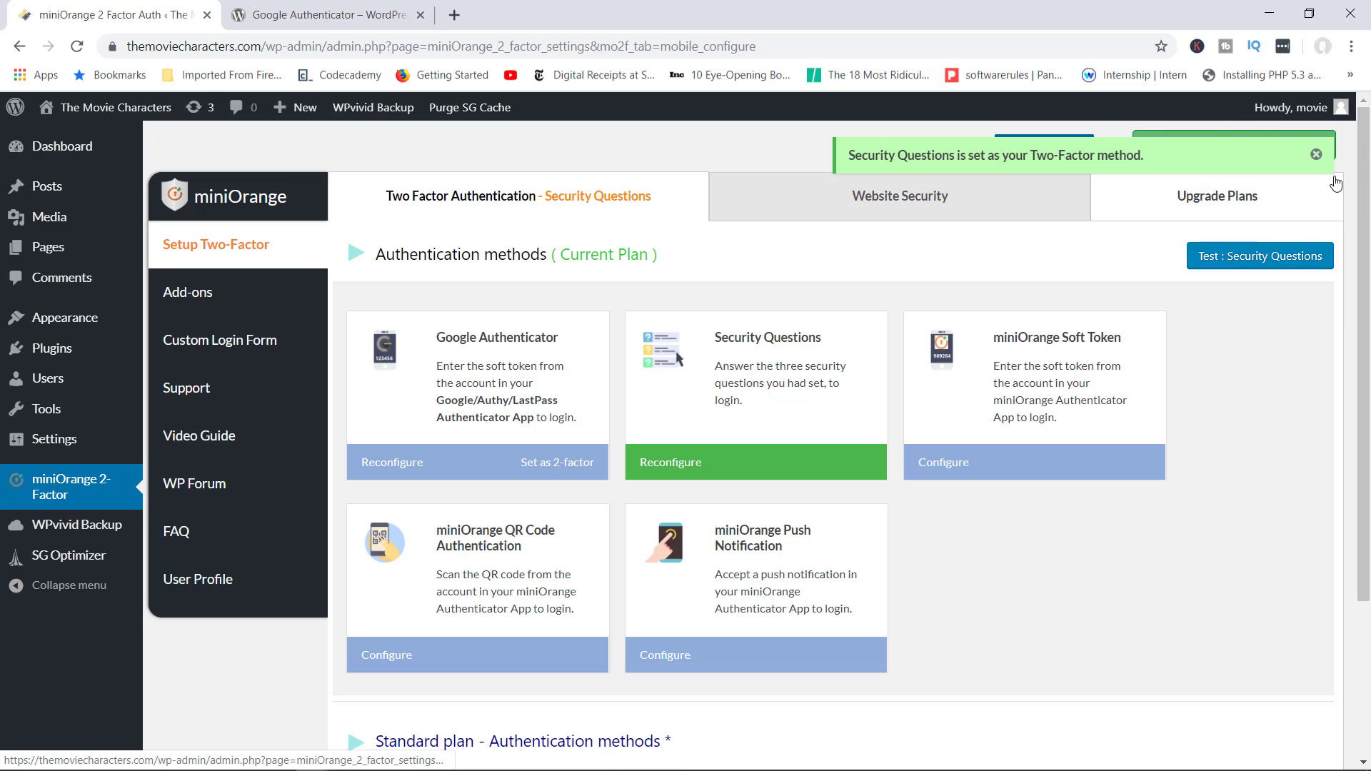
Log out from the Howdy menu and log back in with the saved credentials.
mouse_move(1293, 107)
left_click(1239, 203)
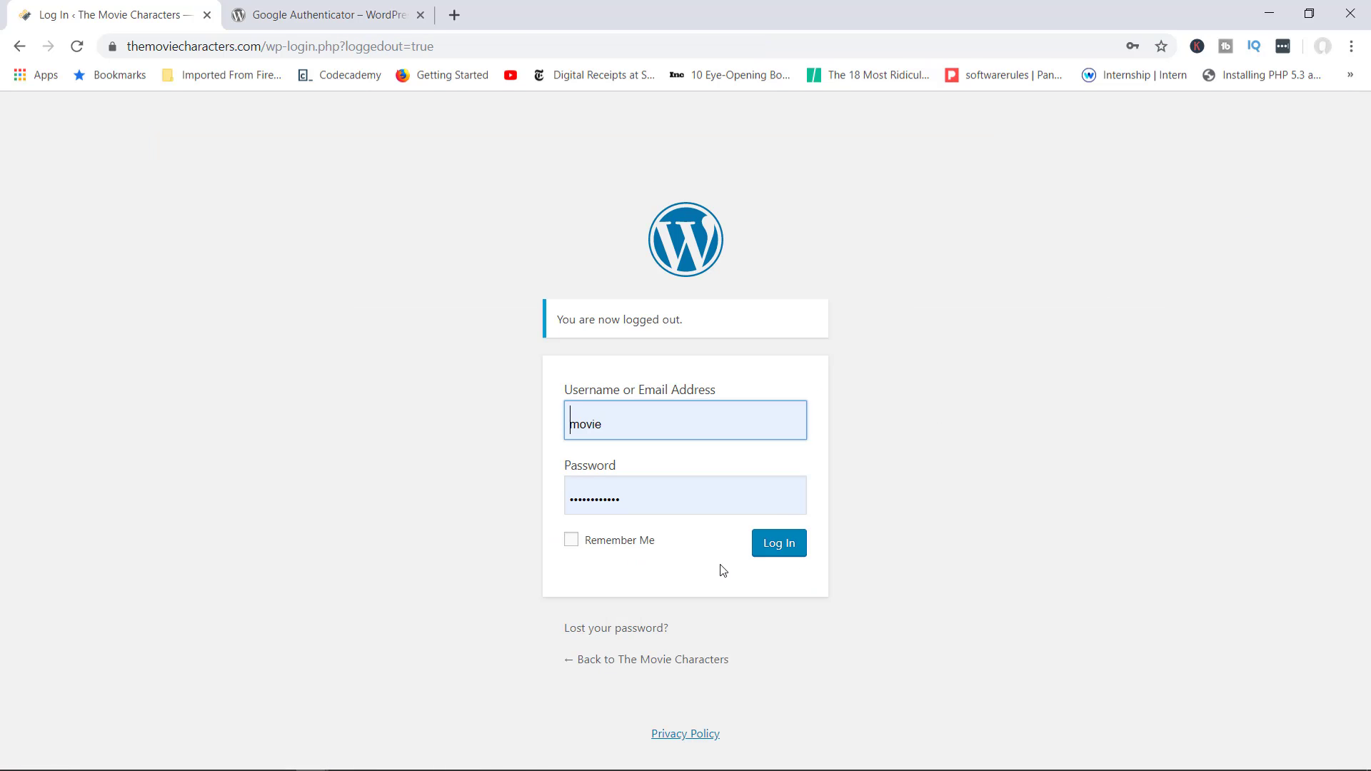
left_click(789, 547)
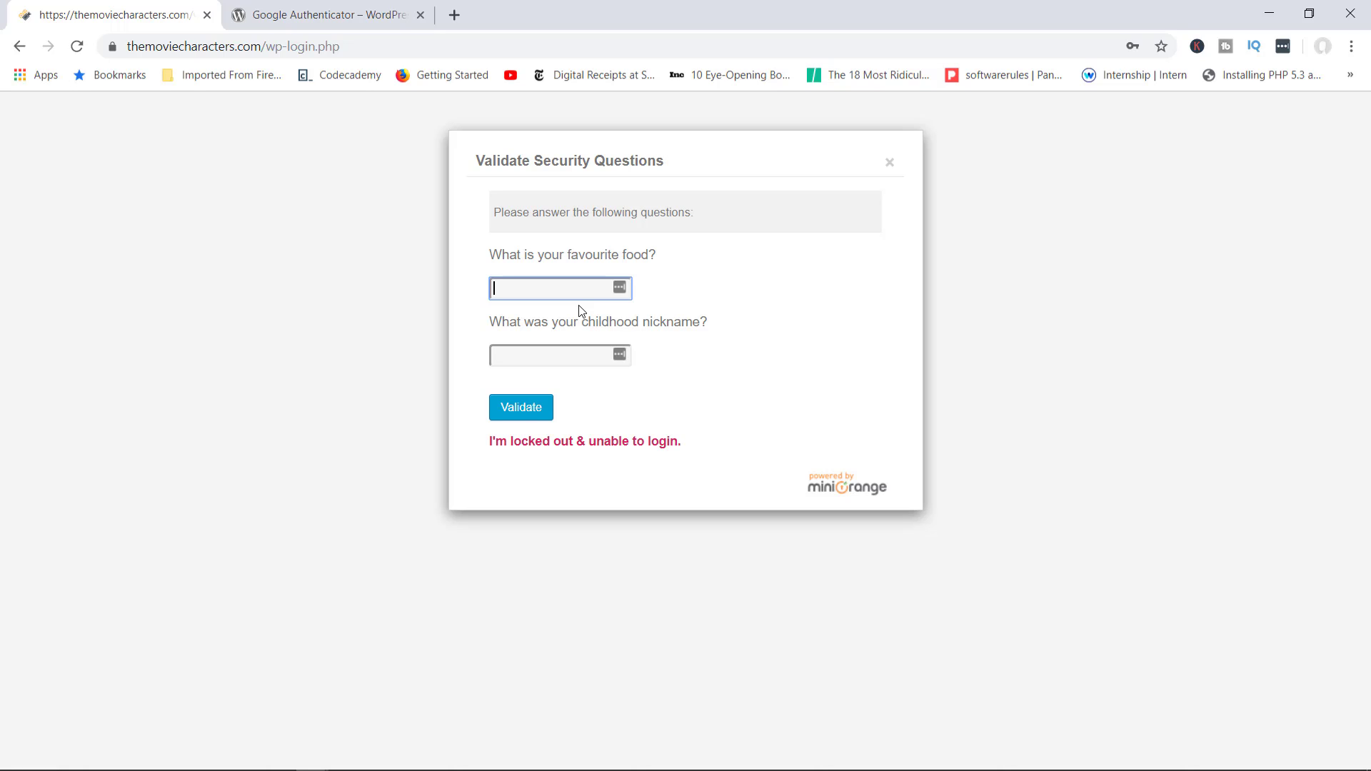
Answer both security questions, validate them, and dismiss Chrome's update-password prompt.
key("Tab")
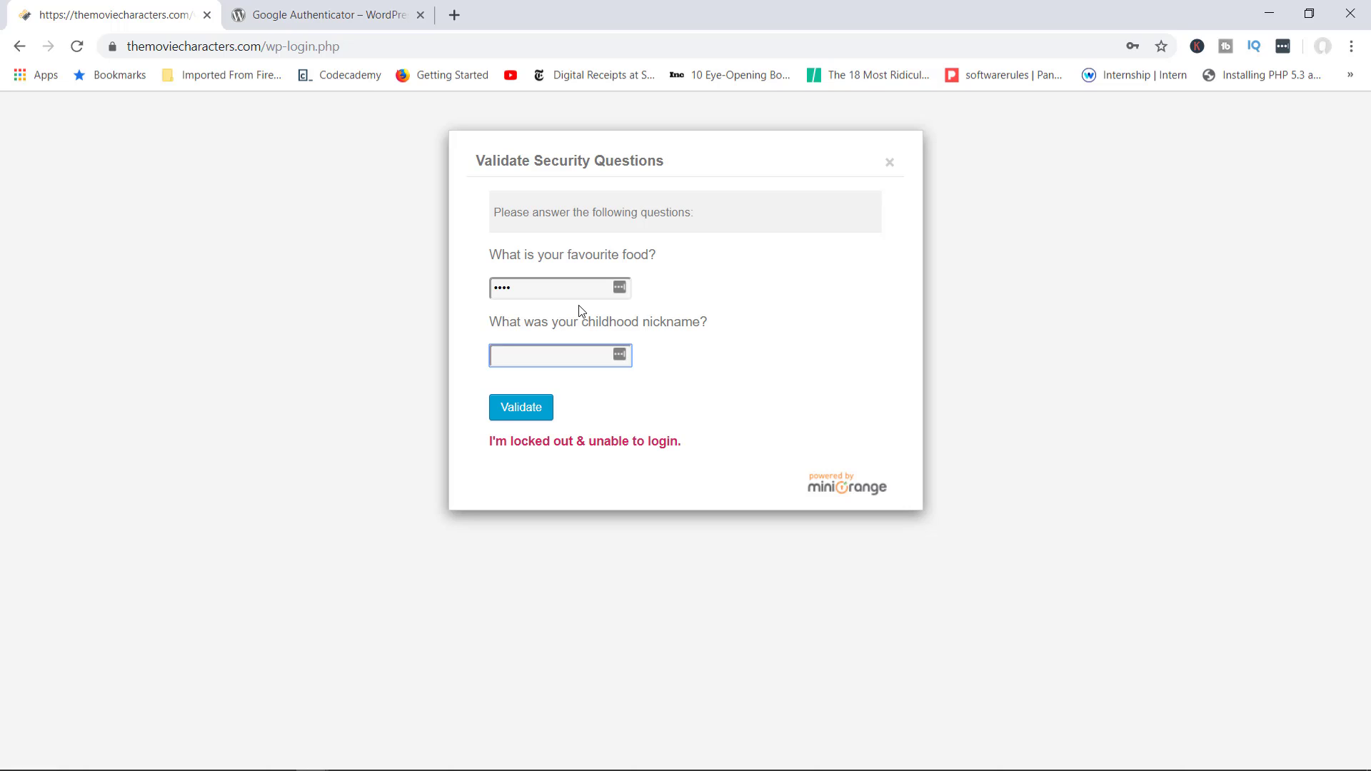
type("•••••")
left_click(528, 410)
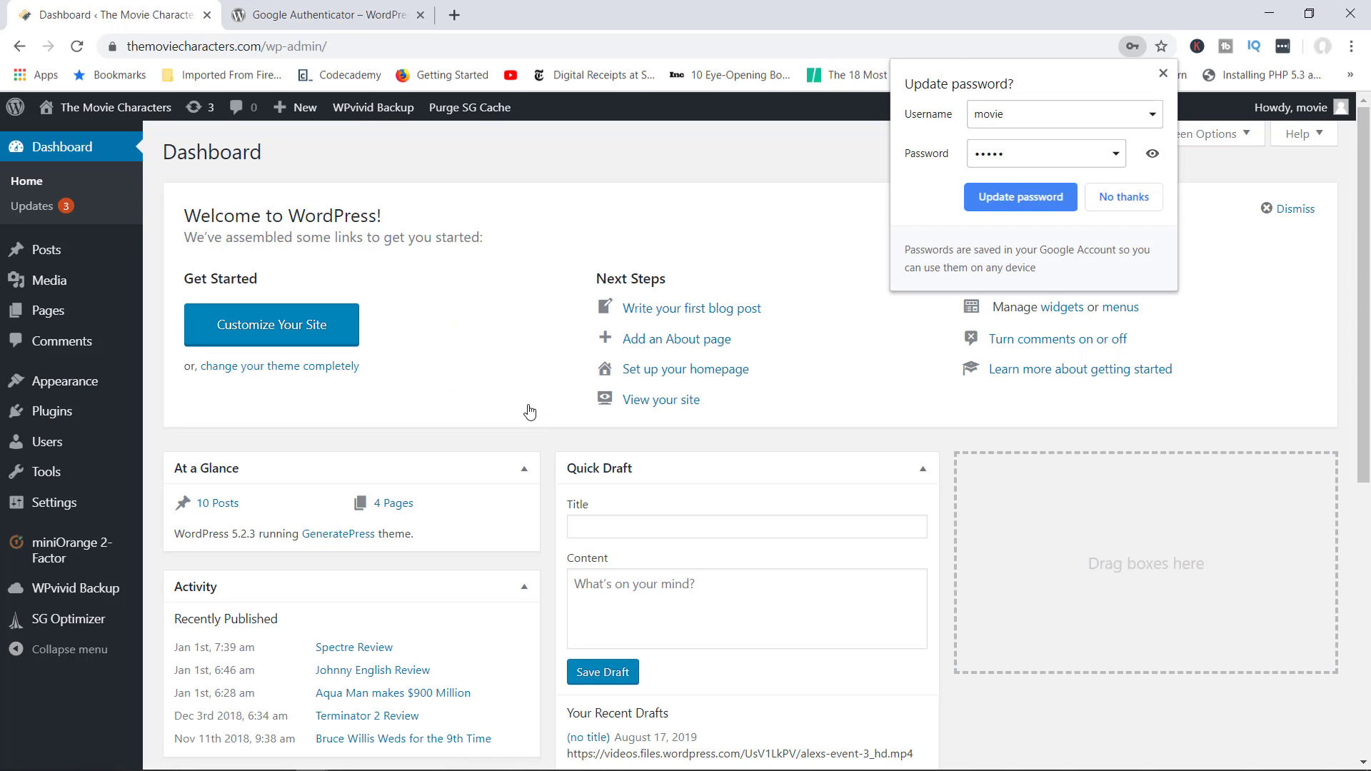
left_click(1162, 74)
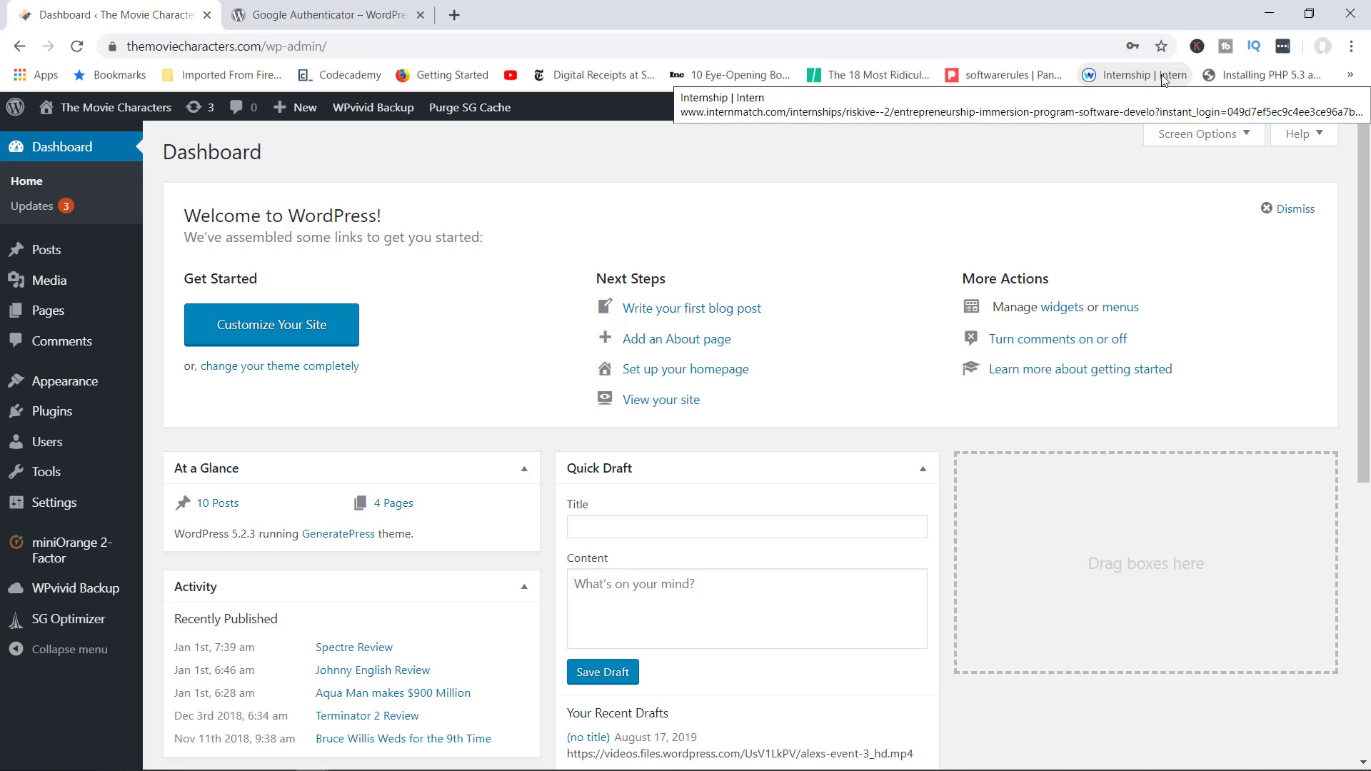
Open the miniOrange 2-Factor Upgrade Plans pricing table and choose Upgrade under the Standard plan.
left_click(118, 551)
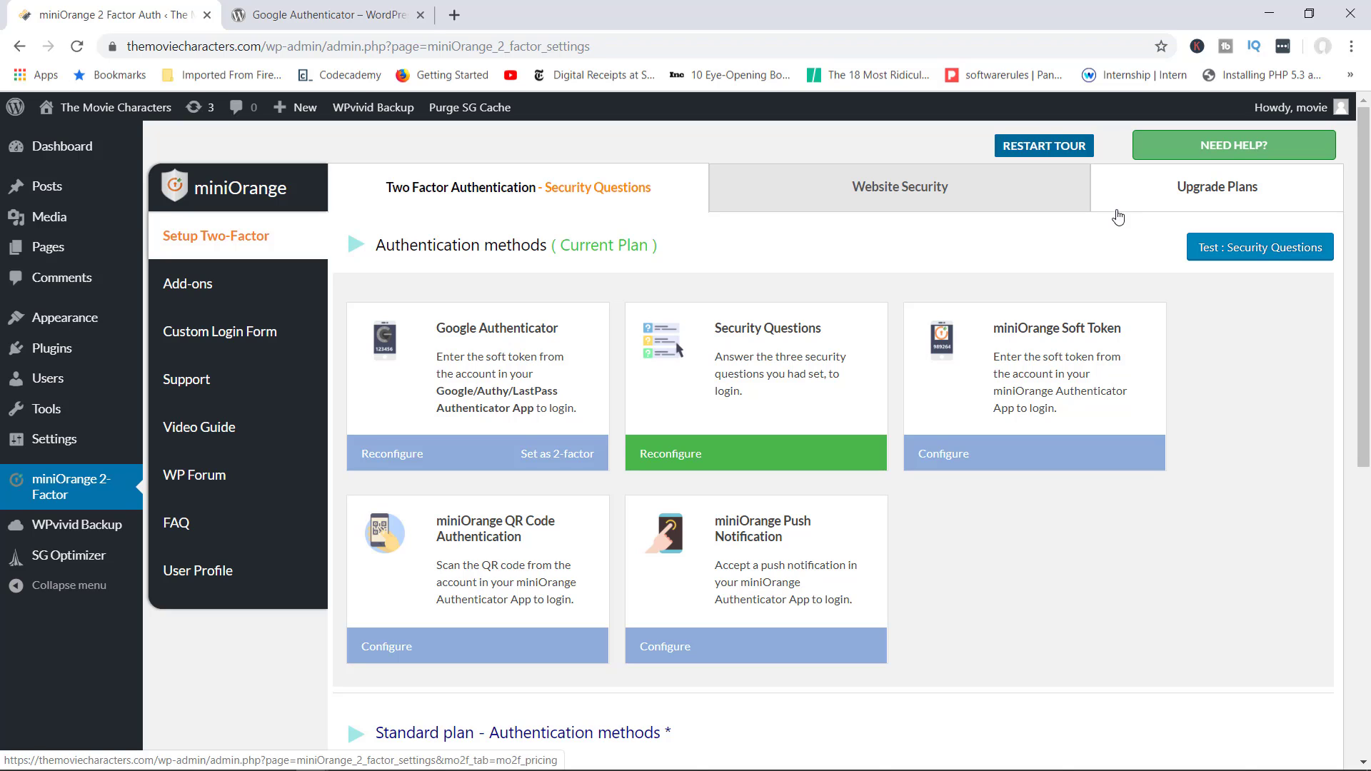
left_click(1237, 195)
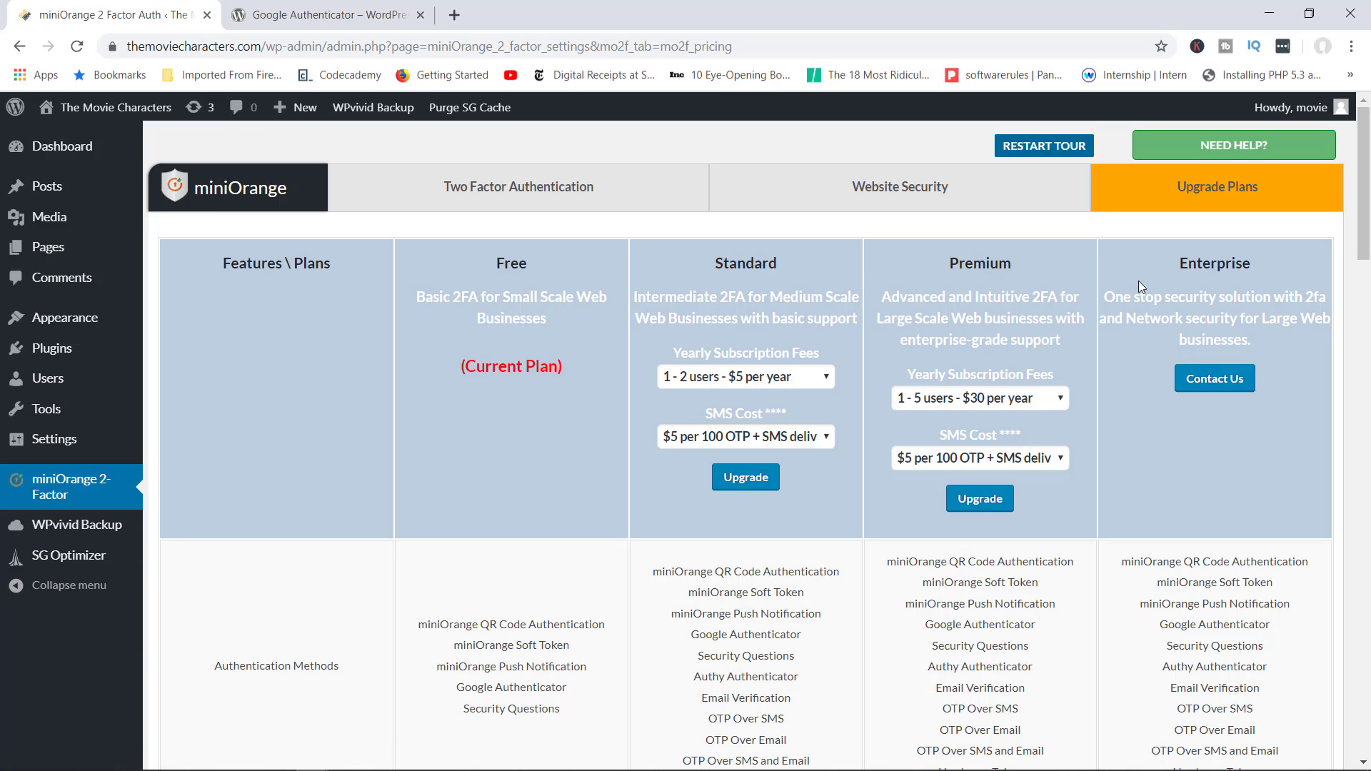
left_click_drag(1361, 188, 1361, 204)
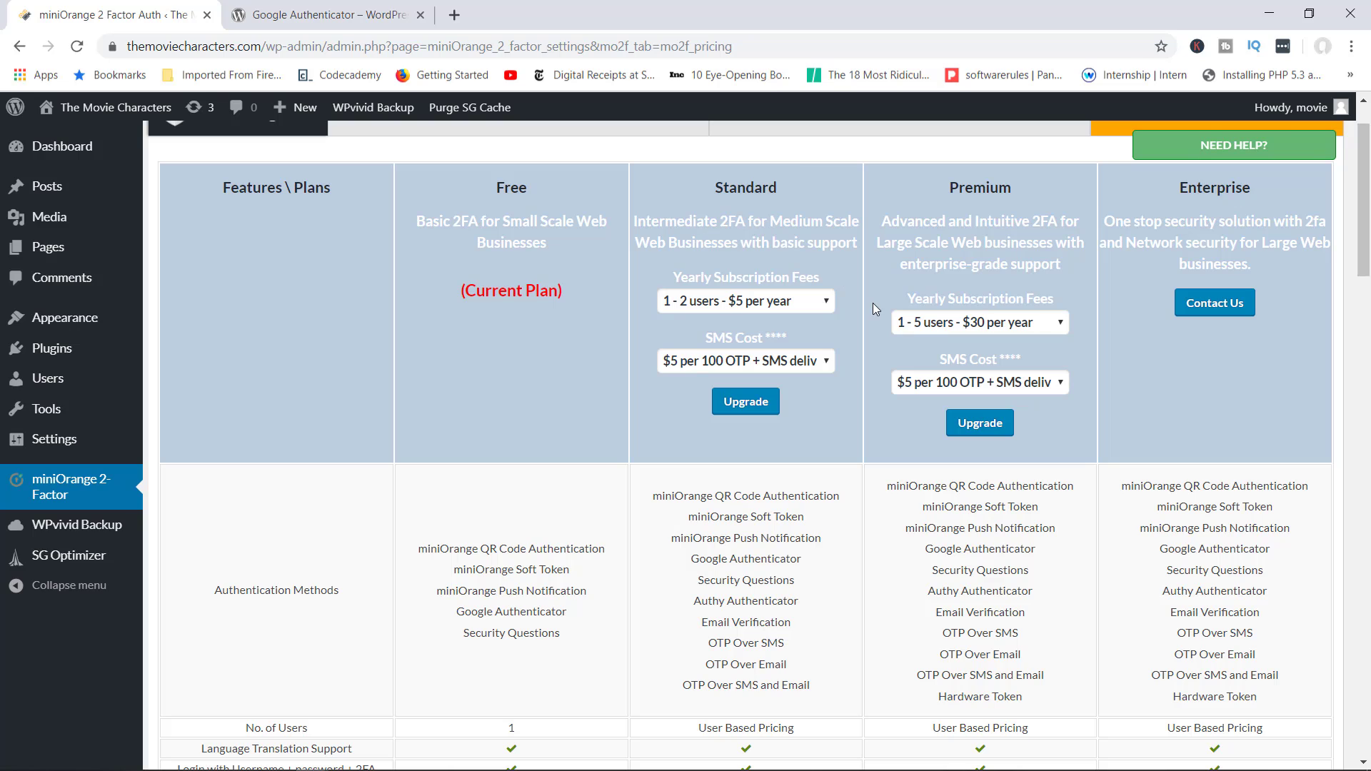
left_click_drag(1362, 200, 1361, 227)
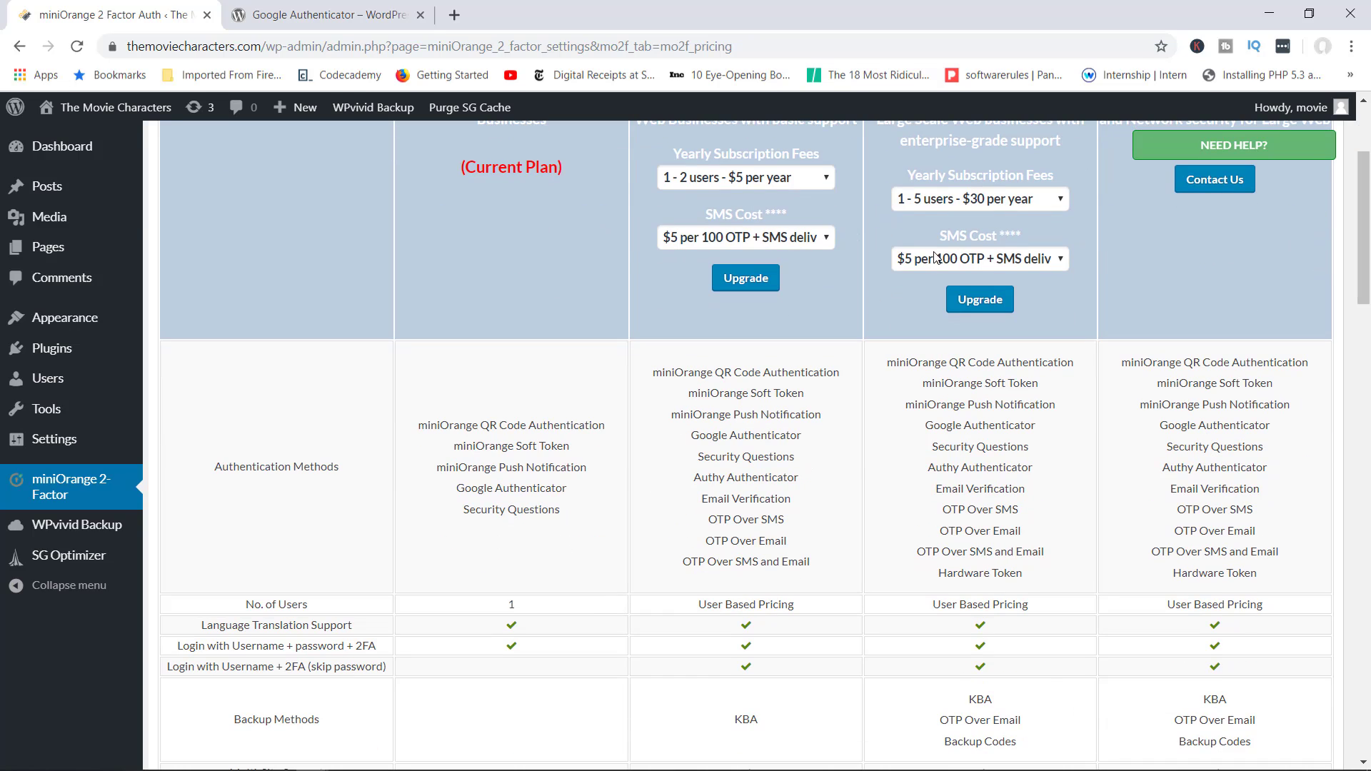
left_click(743, 283)
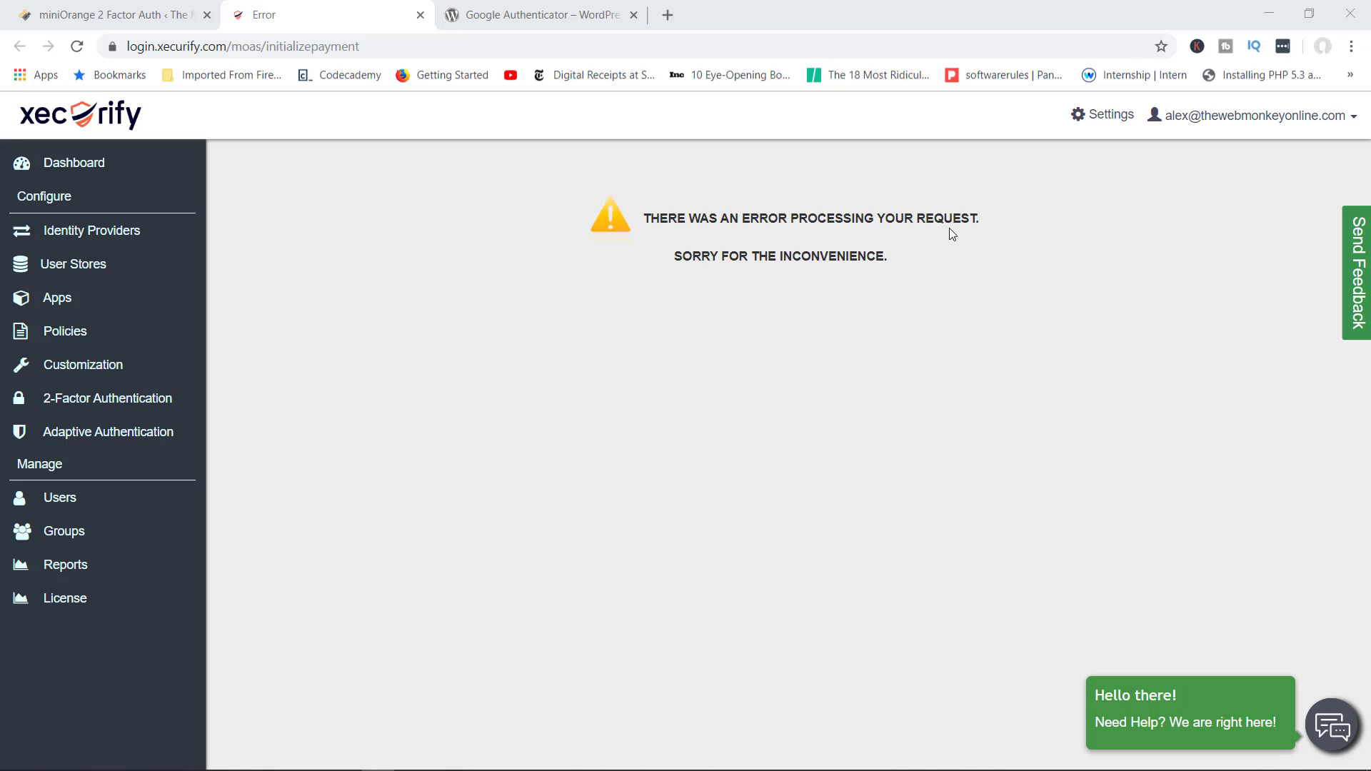
Sign out of the license portal, restart the Standard upgrade, and log back in with the account password.
left_click(1255, 116)
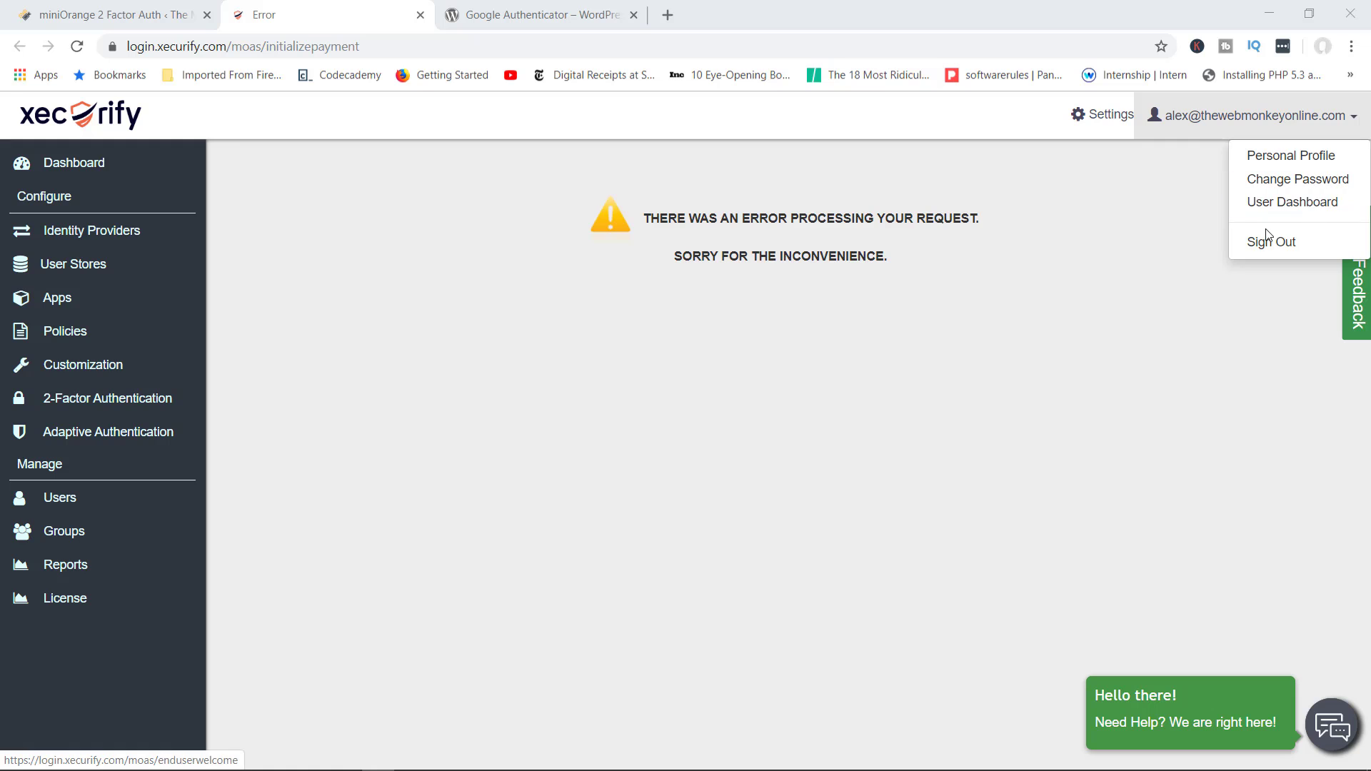
left_click(1200, 242)
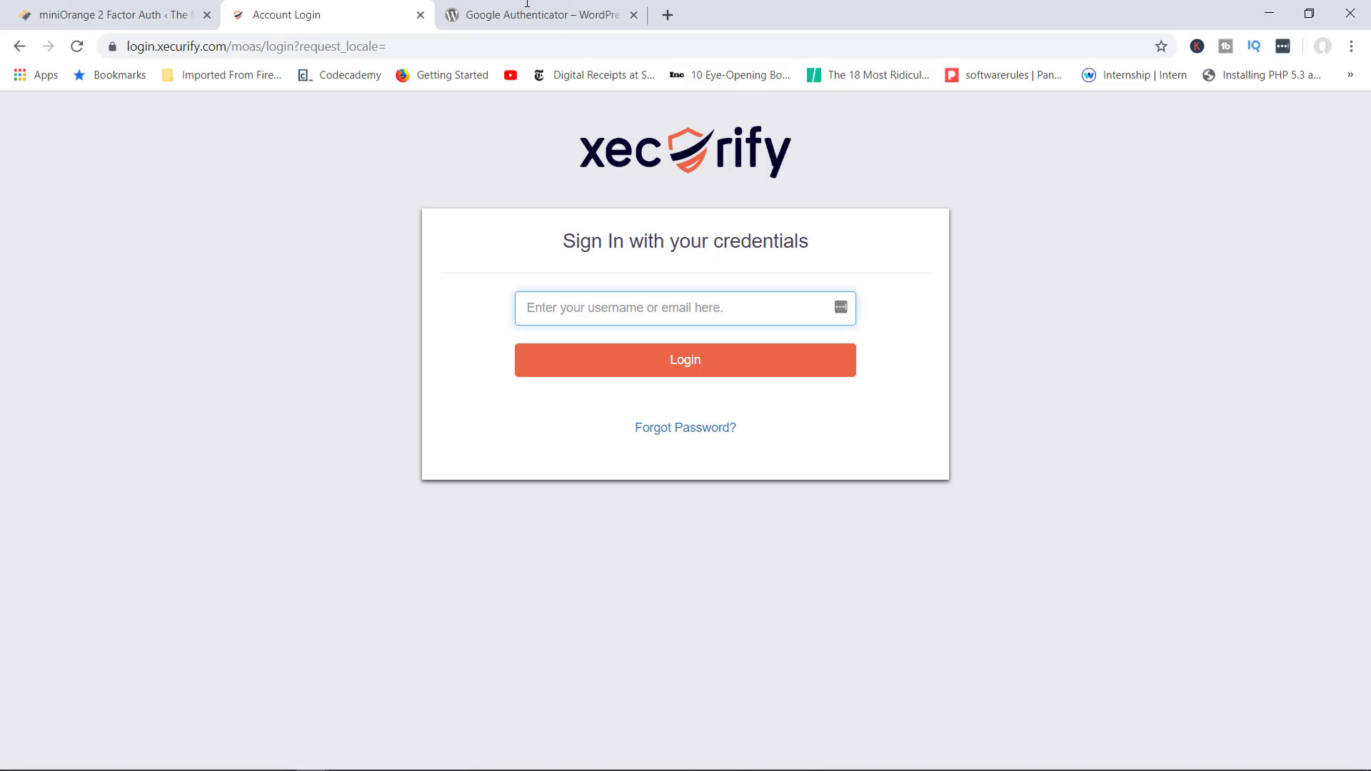
left_click(420, 15)
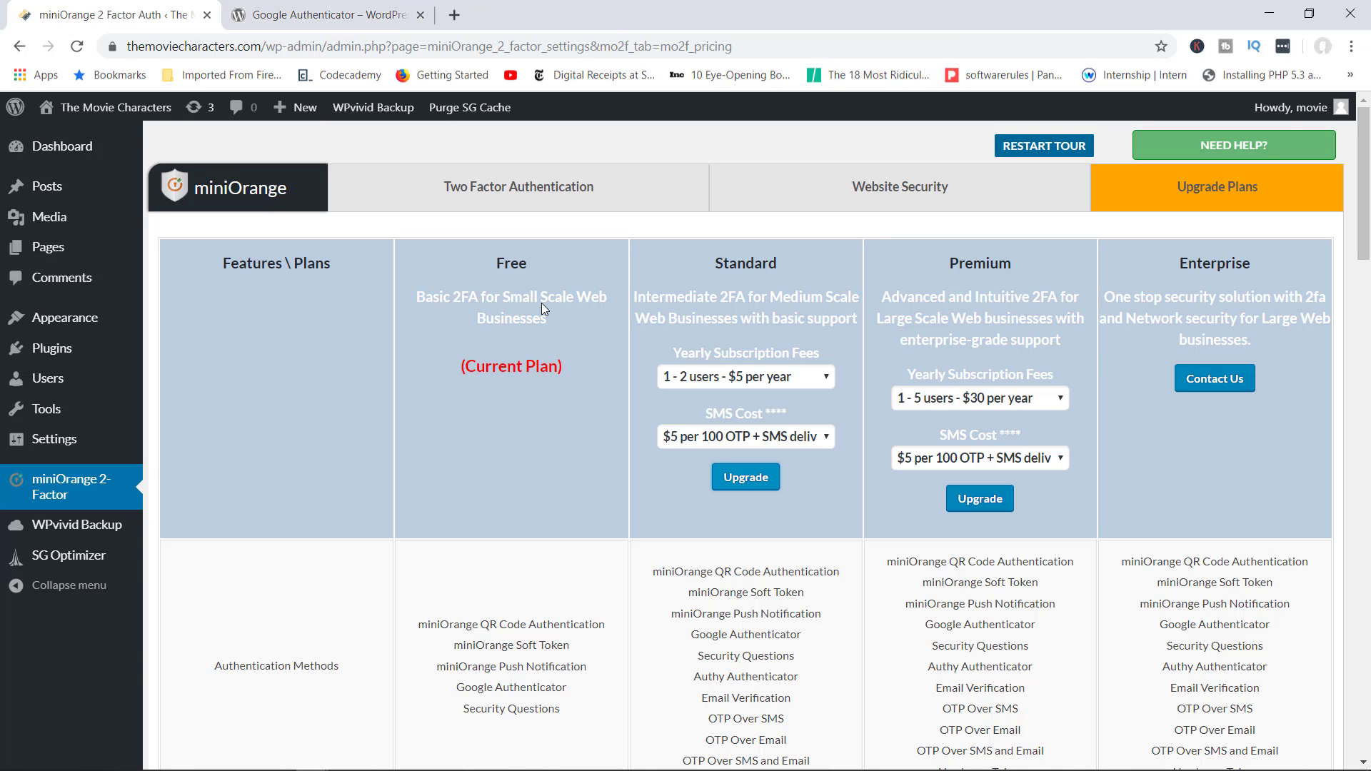
left_click(745, 477)
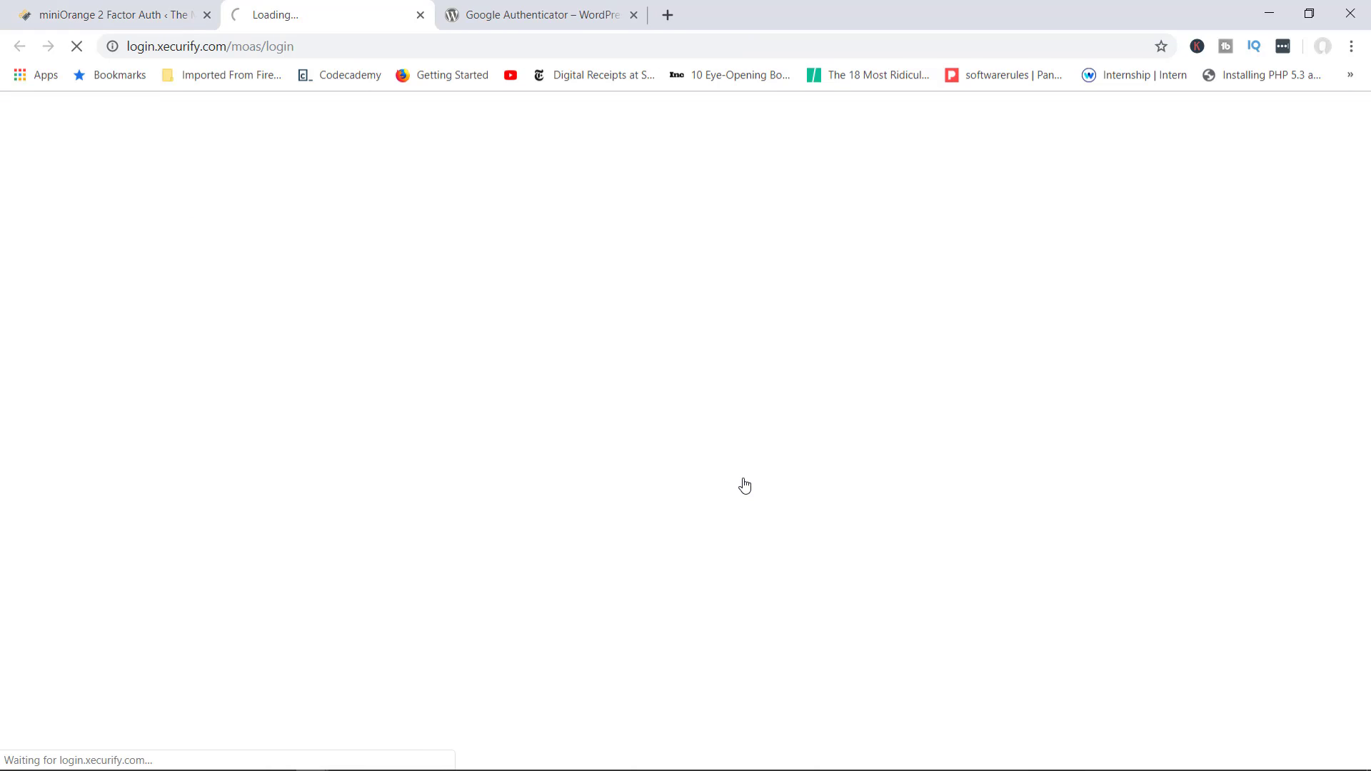
type("••")
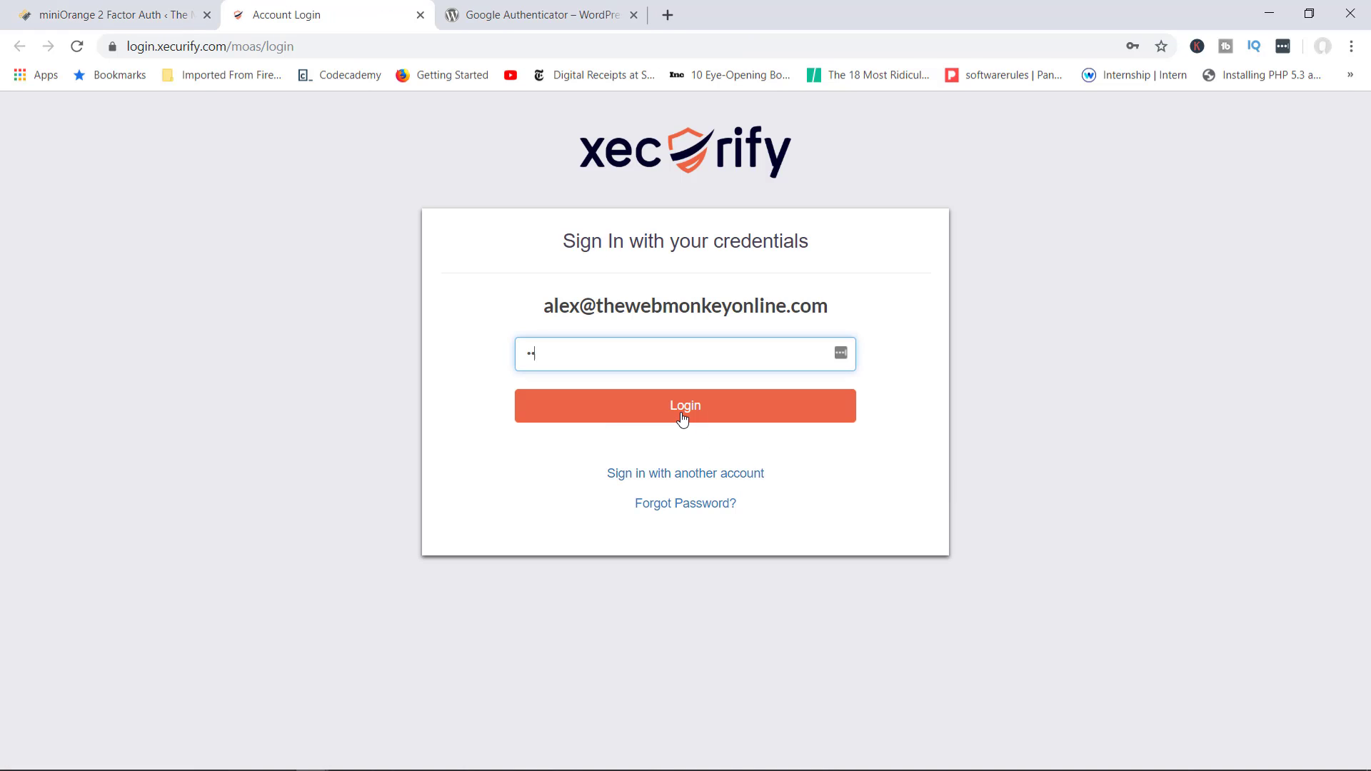
type("••••••••••")
left_click(683, 420)
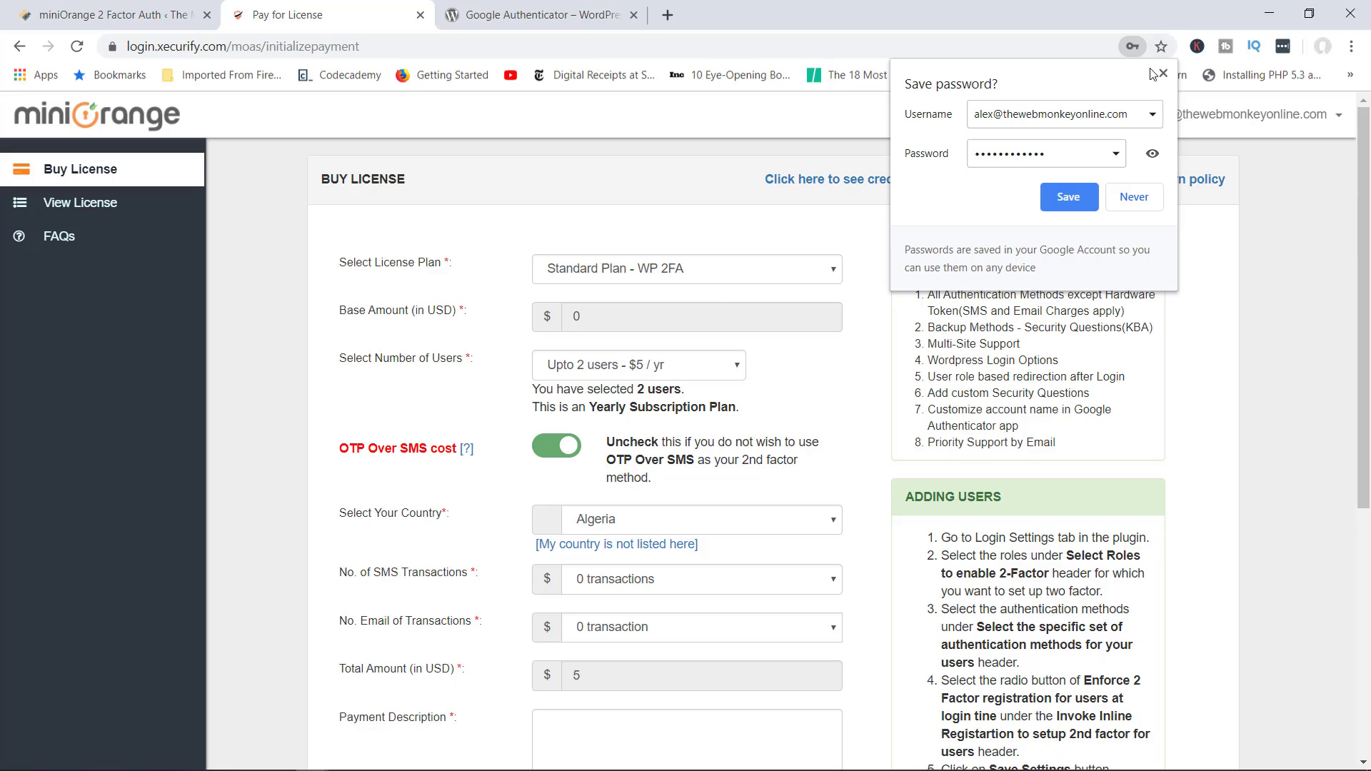
Choose the Standard Plan - WP 2FA licence for up to 2 users.
left_click(1163, 73)
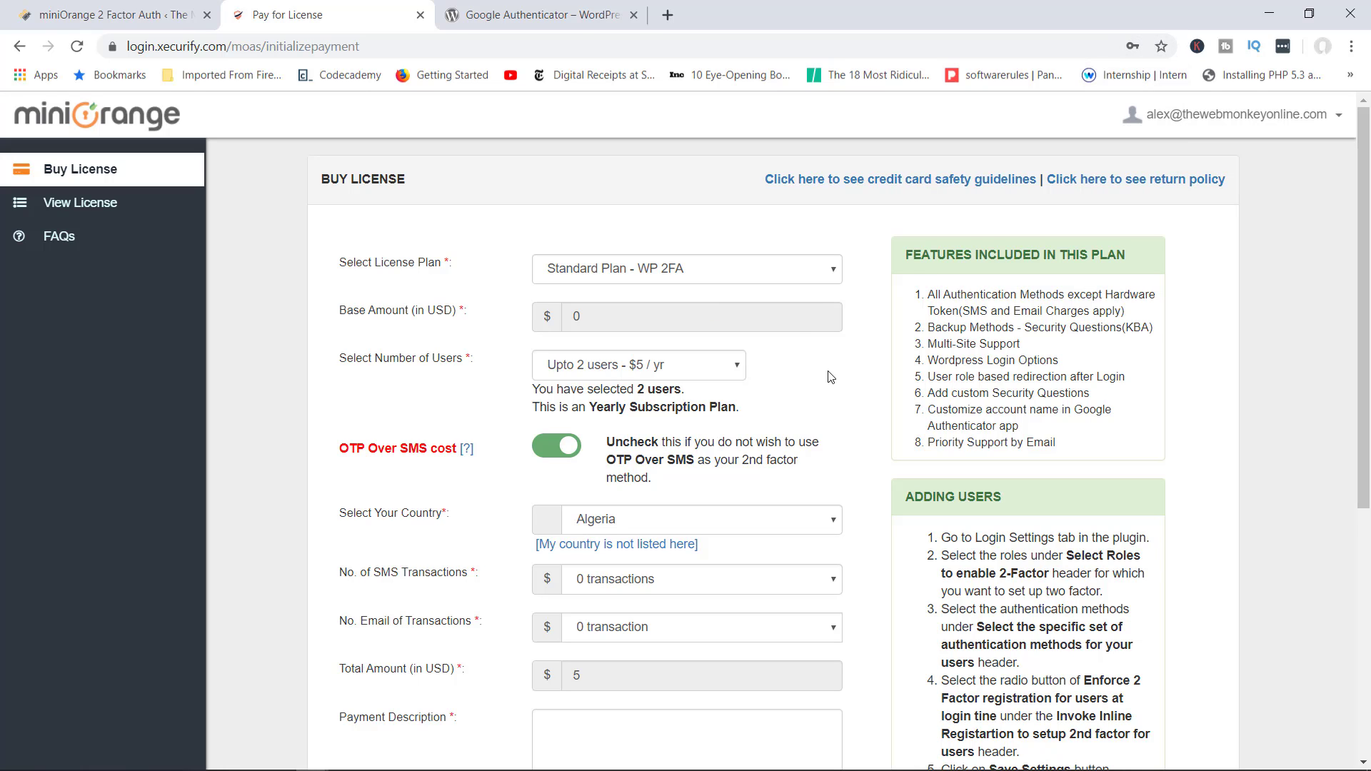
left_click(736, 279)
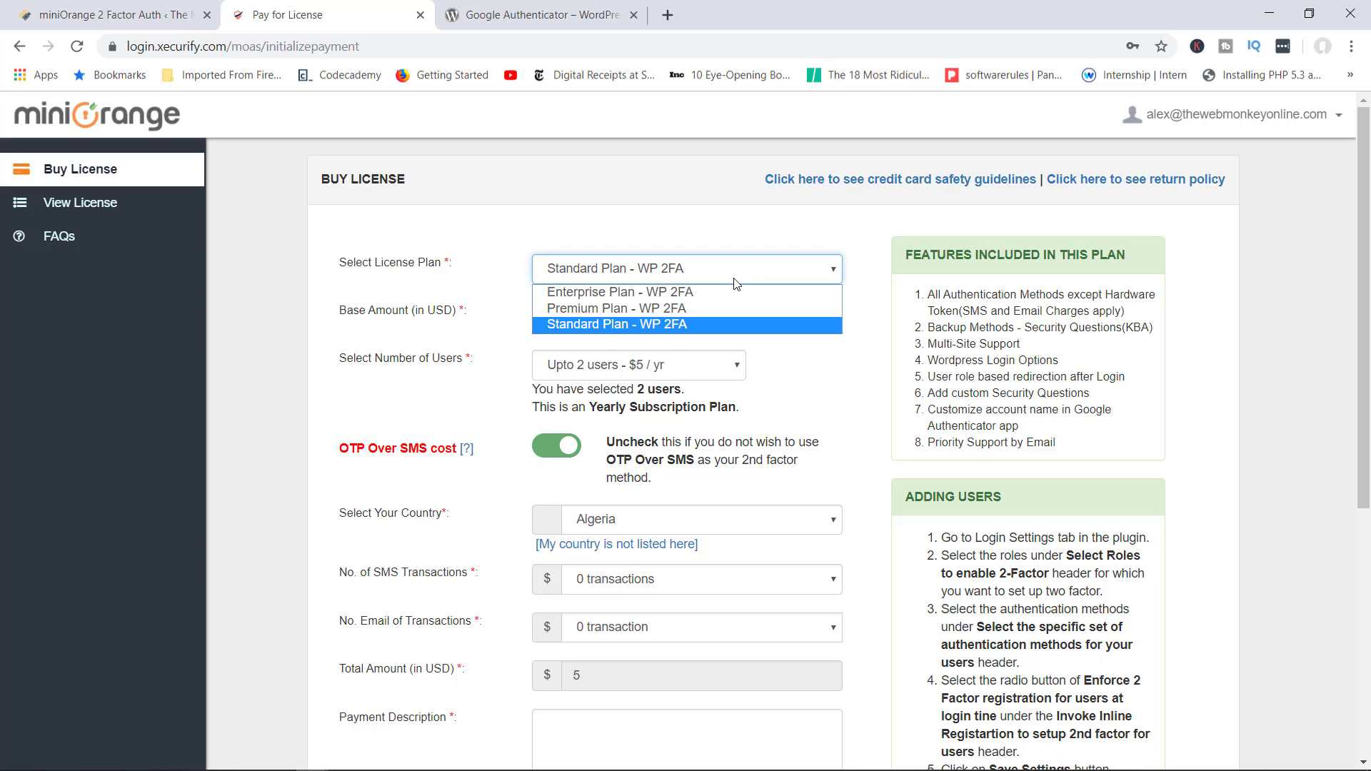
left_click(705, 327)
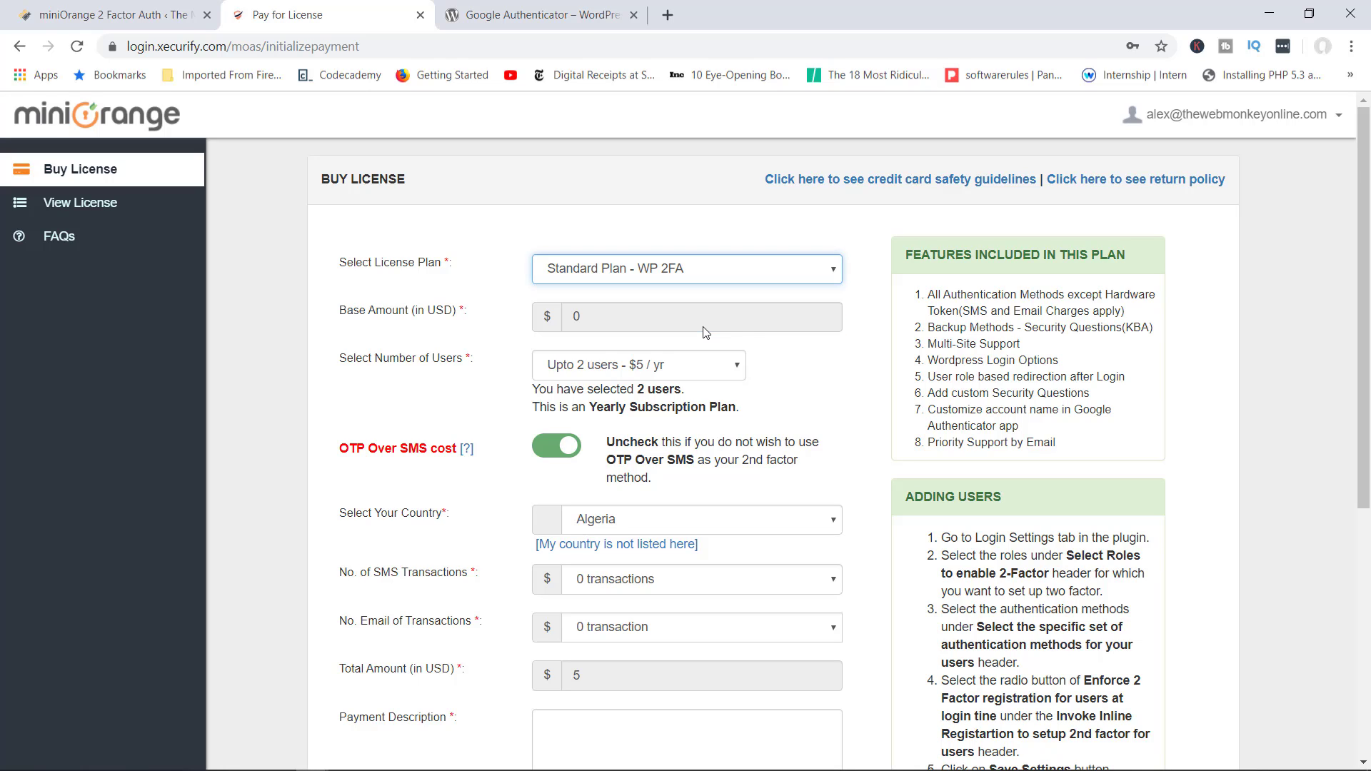
left_click(725, 370)
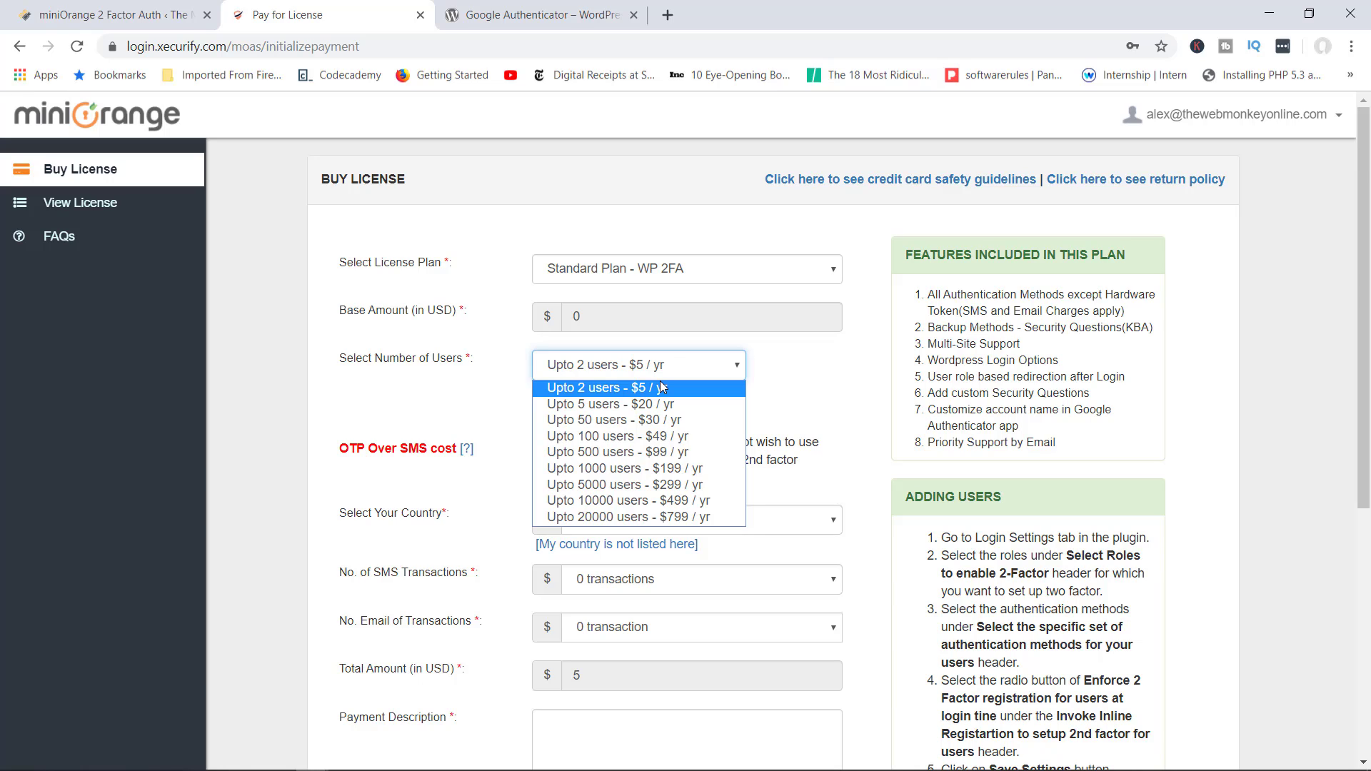
left_click(783, 367)
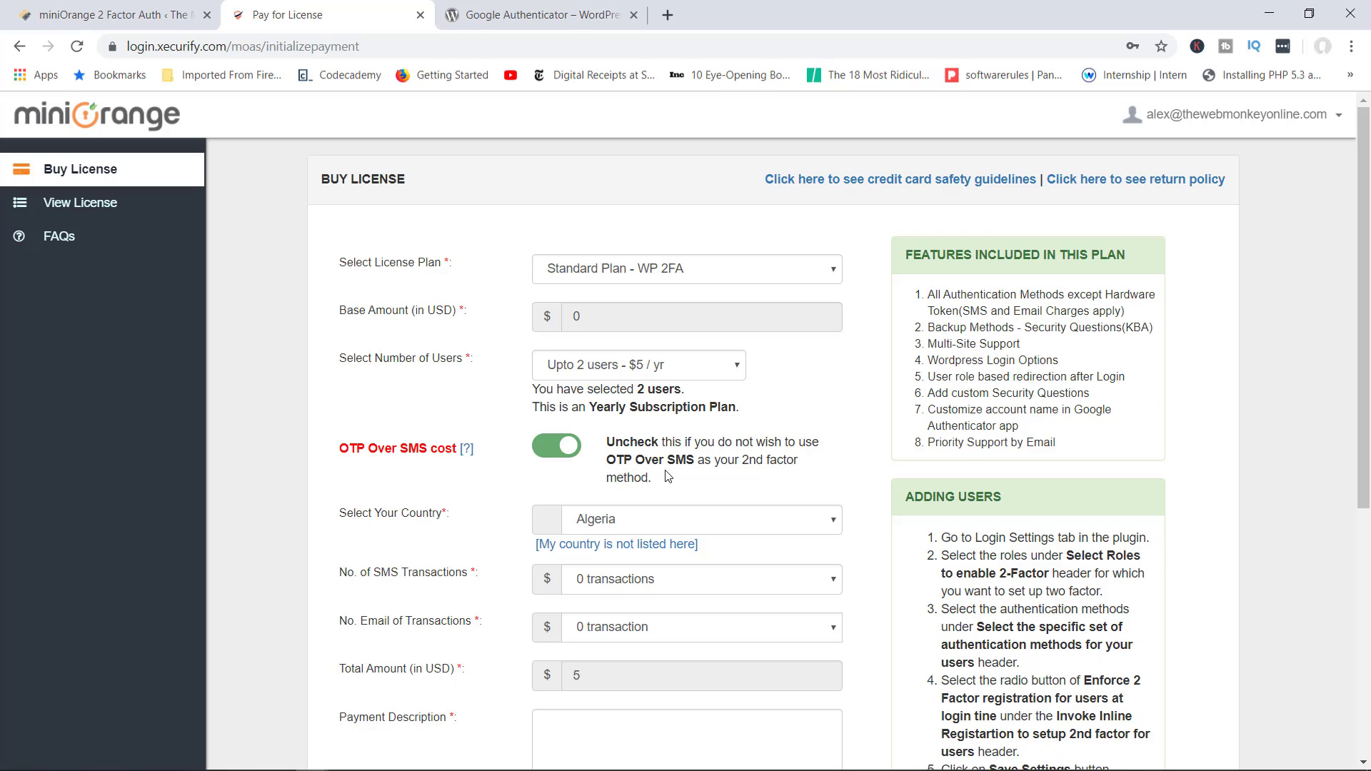
Turn off OTP over SMS, keep 0 email transactions, and begin the payment description.
left_click(560, 449)
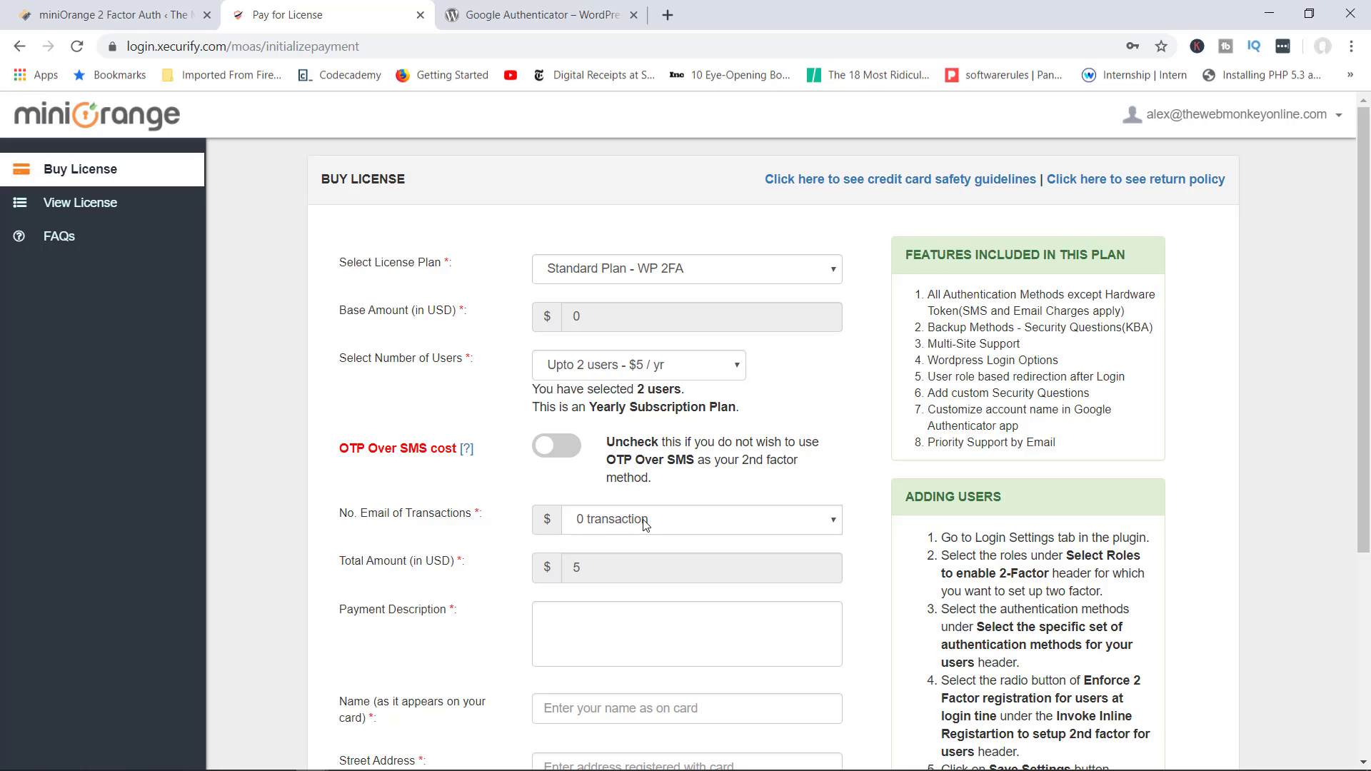
left_click(784, 521)
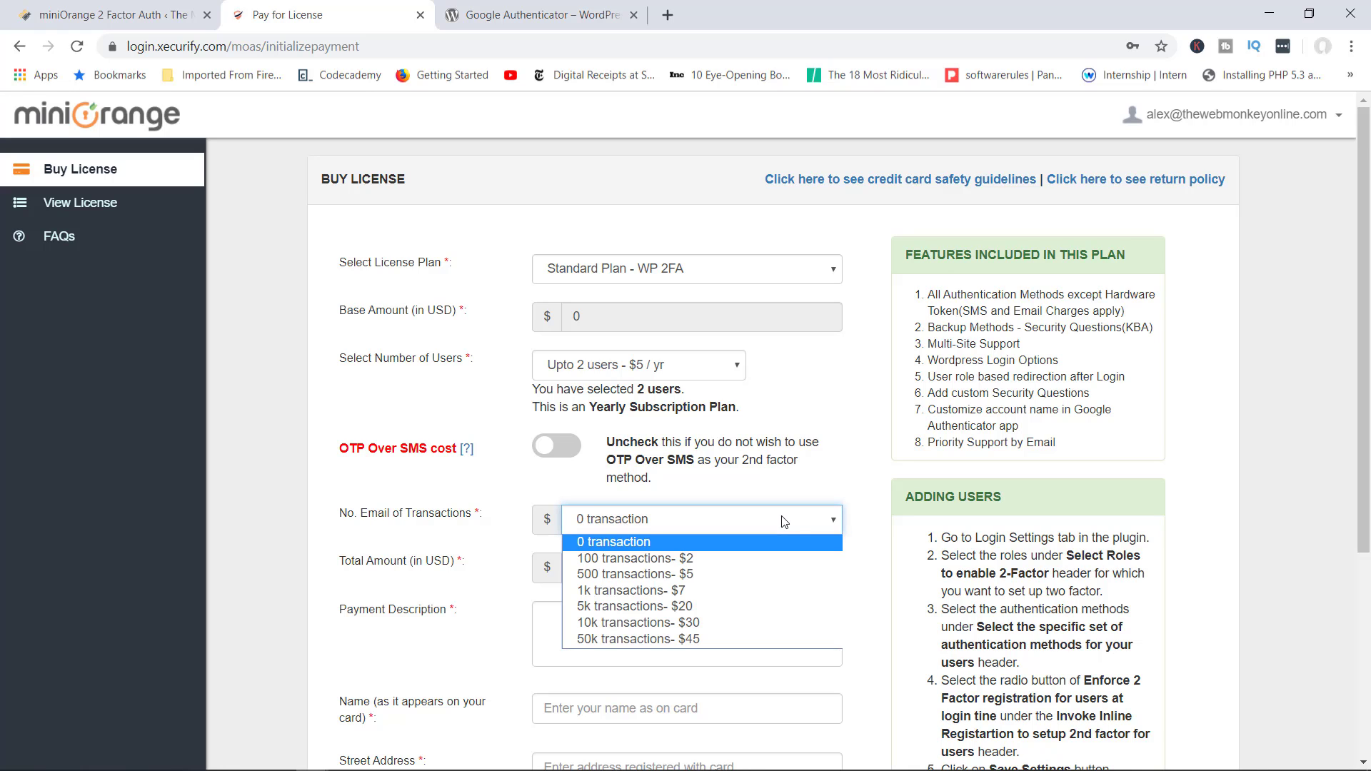
left_click(784, 521)
scroll(1348, 328, "down", 2)
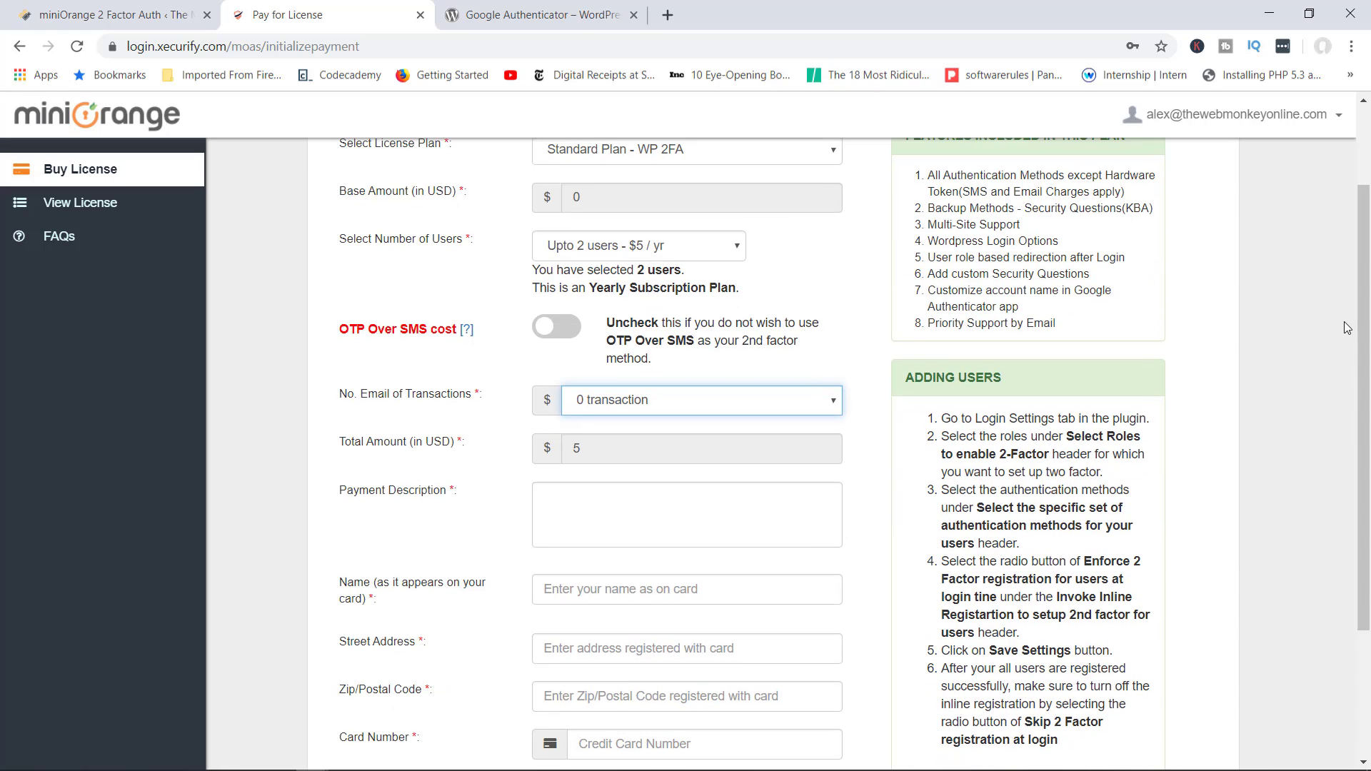
left_click(639, 525)
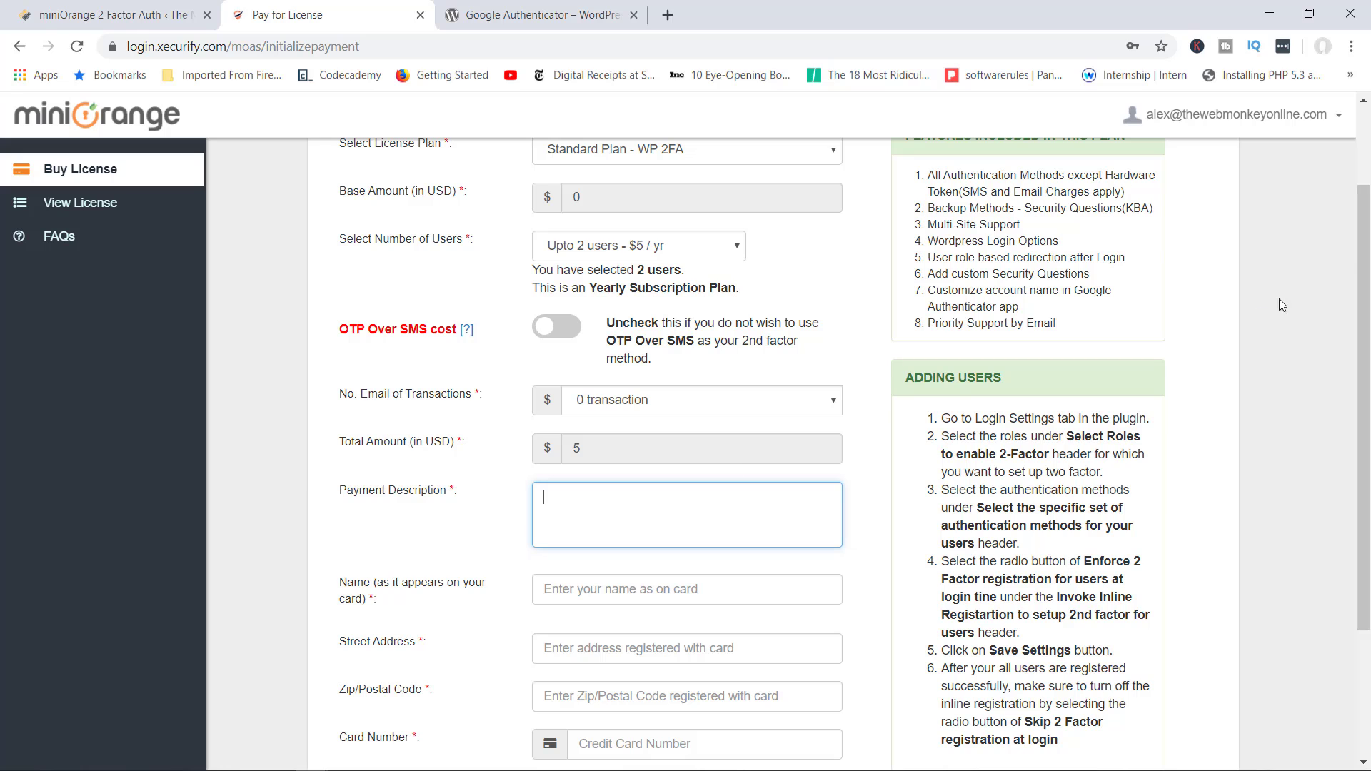
left_click_drag(1359, 268, 1362, 406)
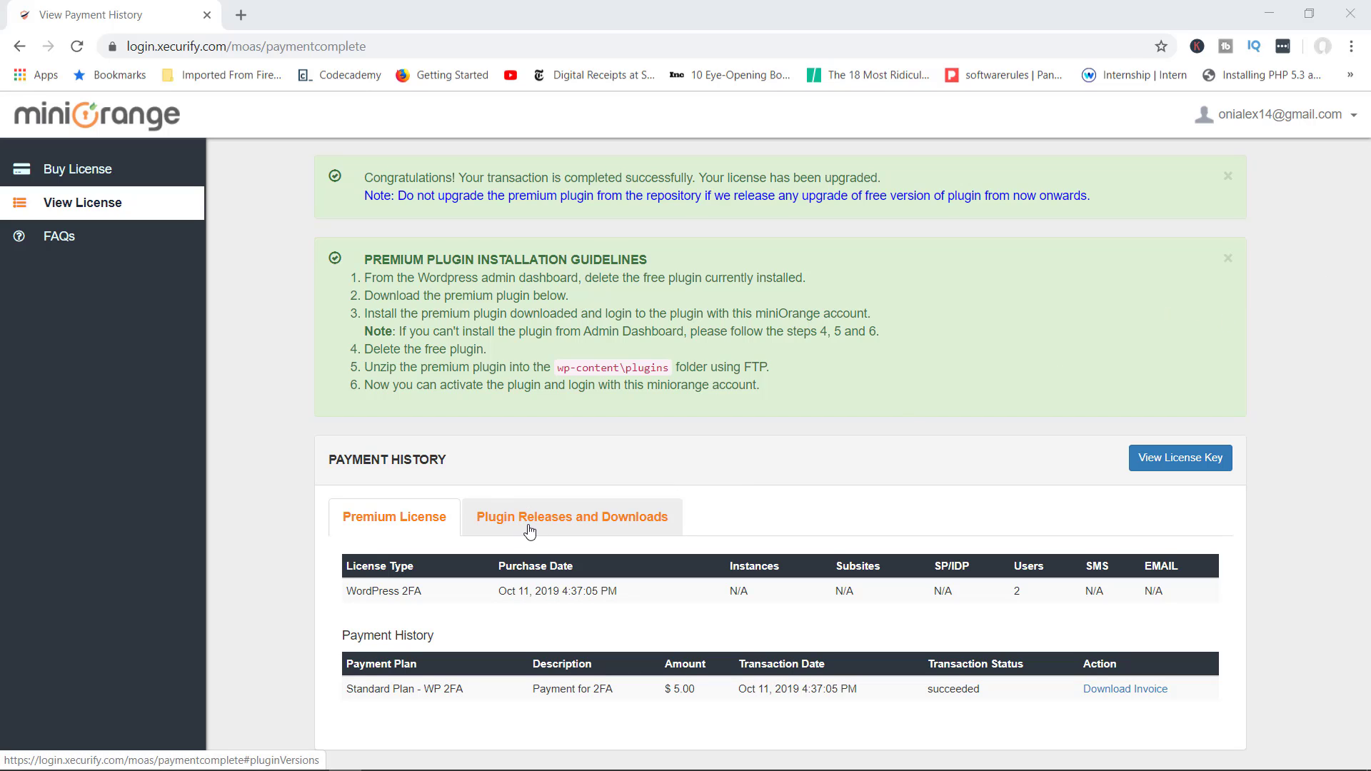
Download the premium WordPress 2FA plugin from the Plugin Releases and Downloads list.
left_click(587, 528)
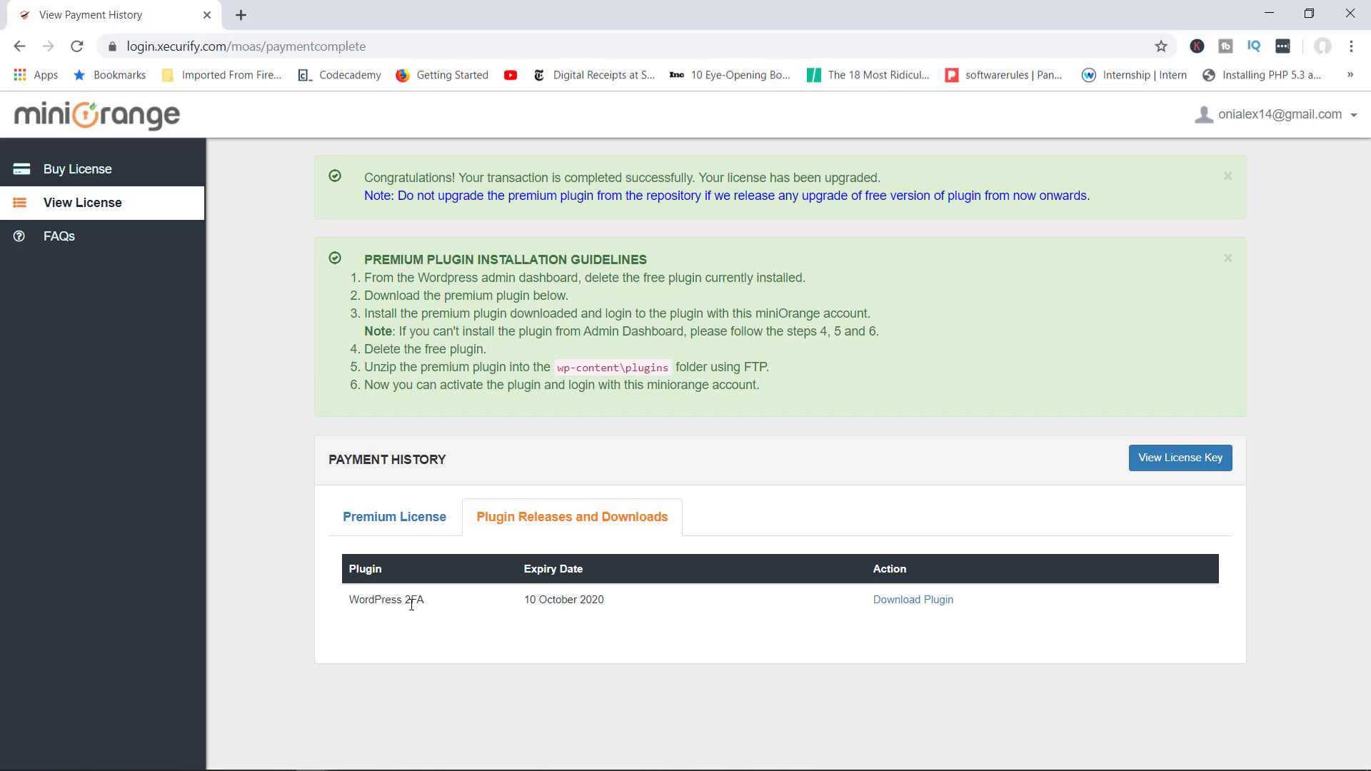
left_click_drag(430, 610, 382, 607)
left_click(692, 610)
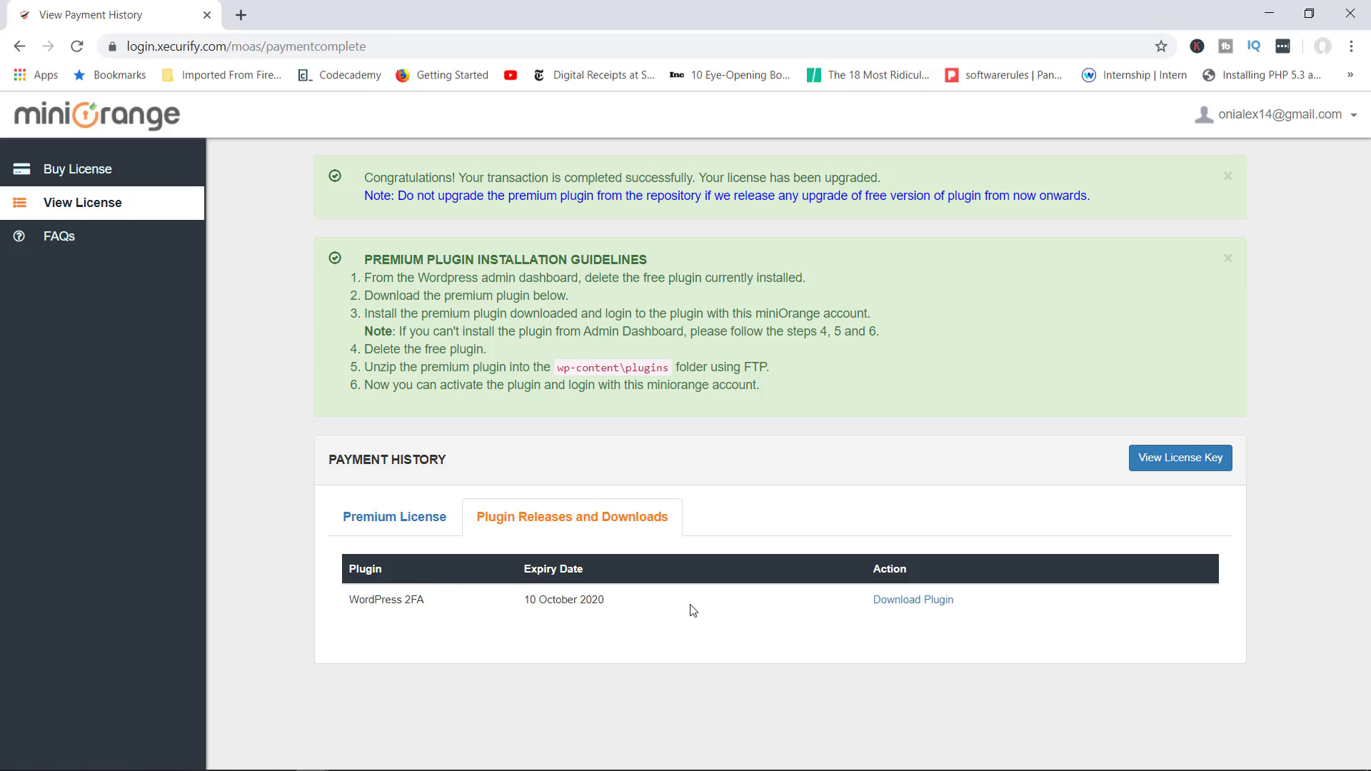
left_click(914, 605)
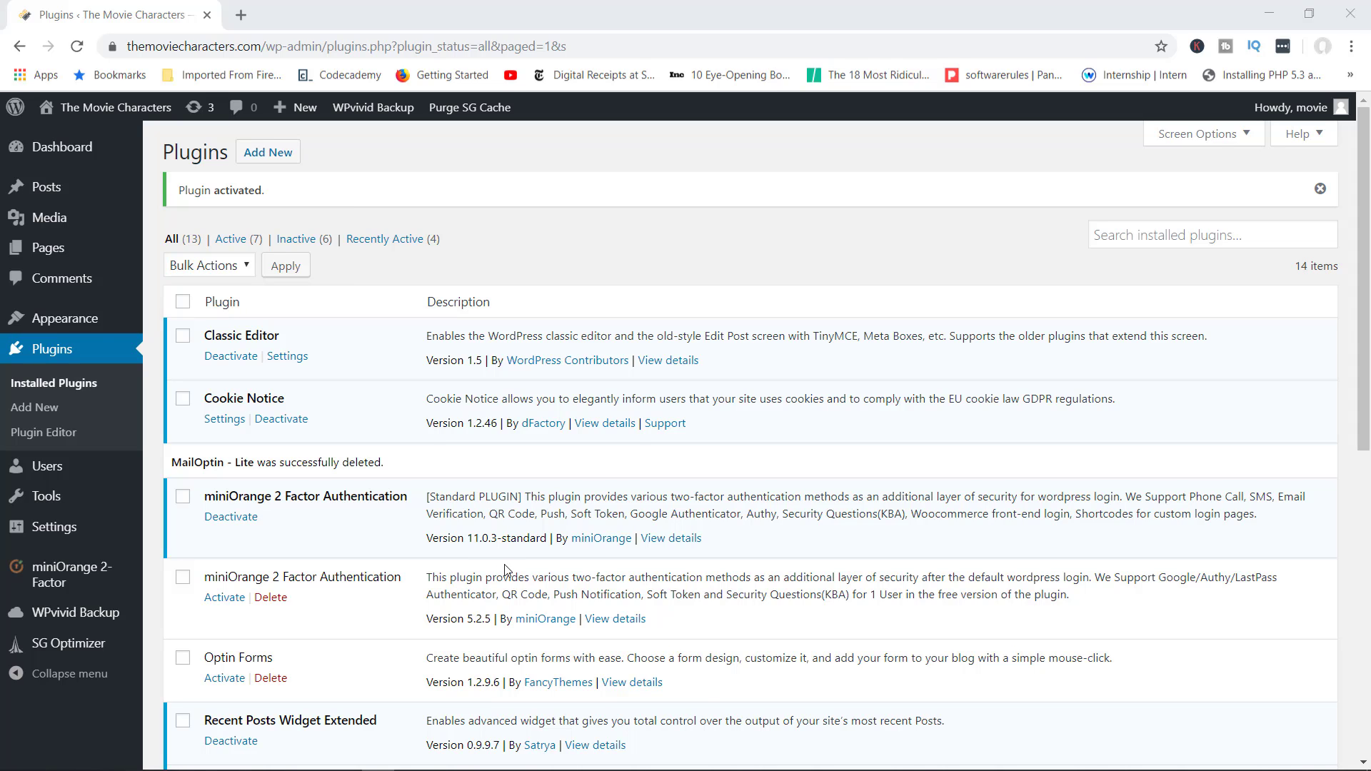
Delete the free miniOrange 2 Factor Authentication 5.2.5 plugin, then open the premium plugin's miniOrange 2-Factor page.
left_click_drag(438, 538, 550, 540)
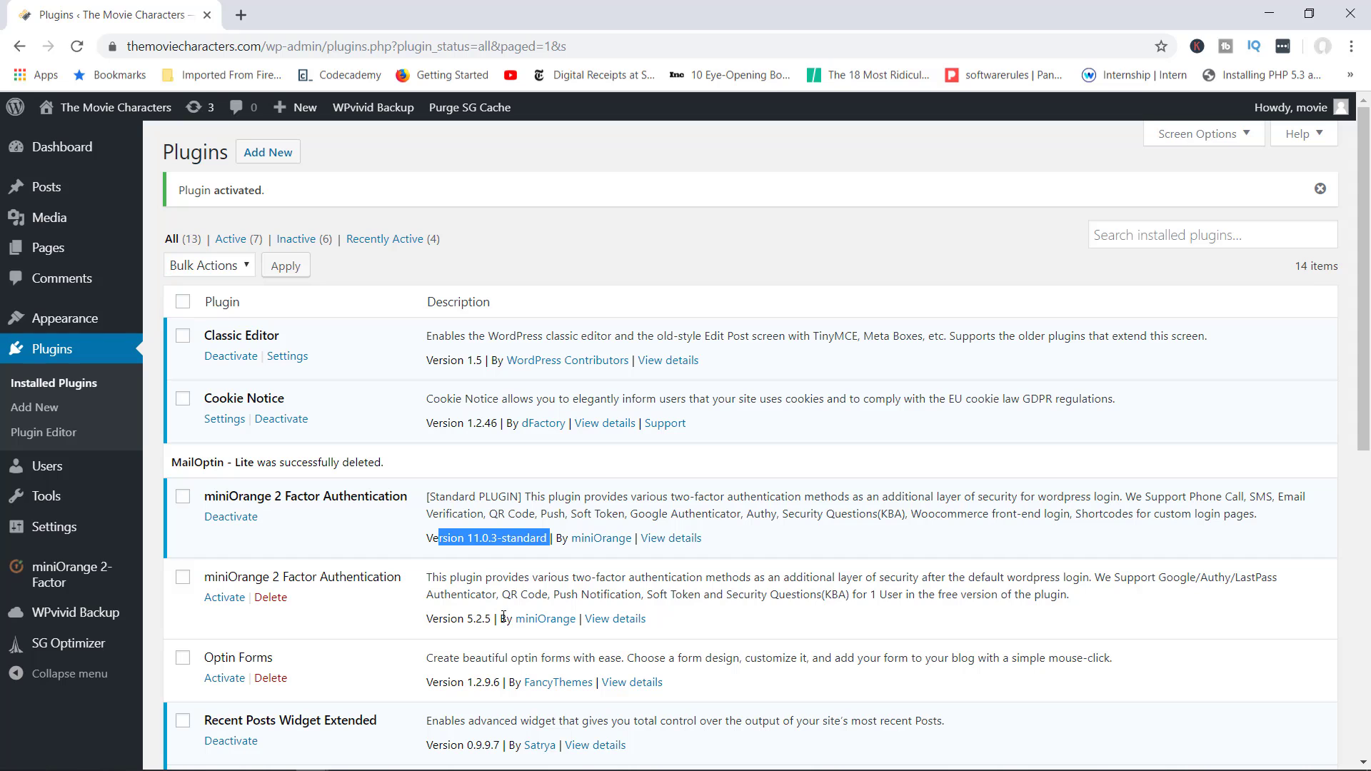
left_click(271, 598)
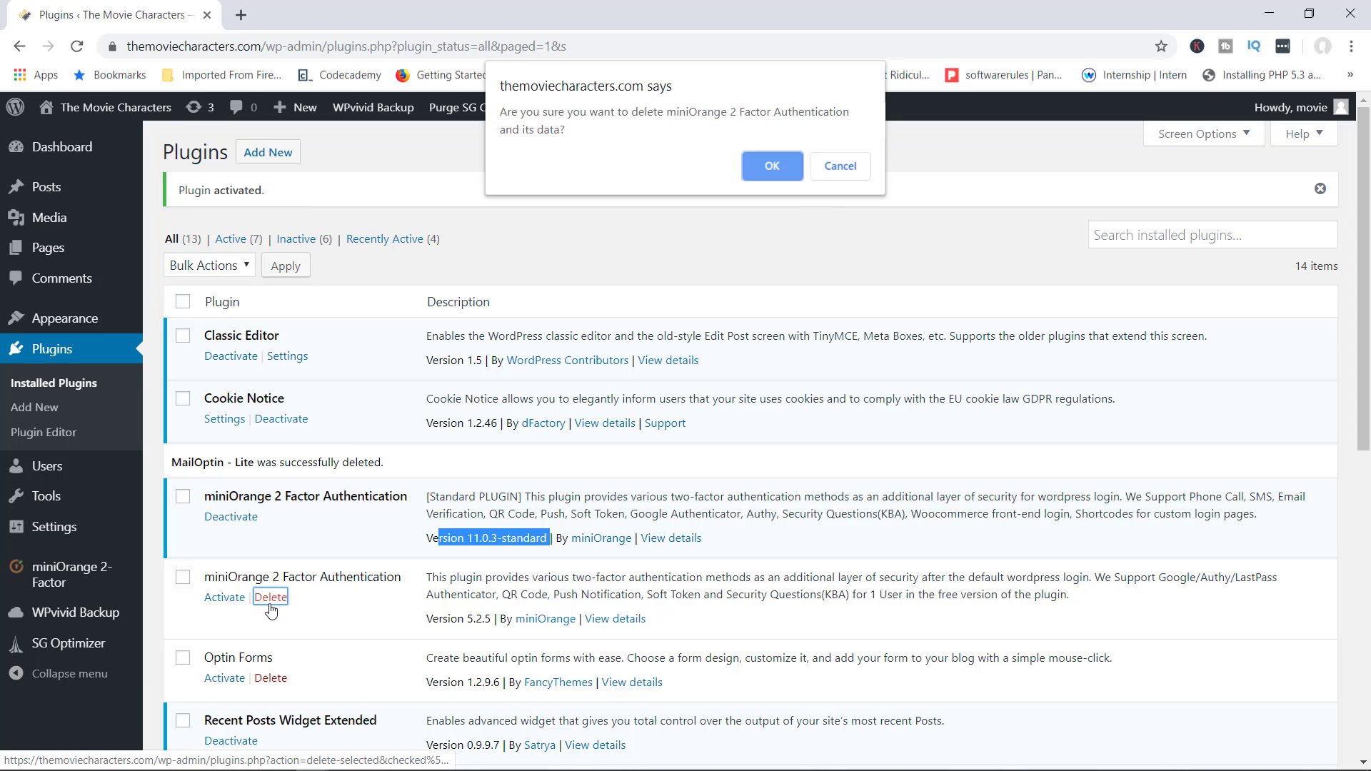
left_click(774, 161)
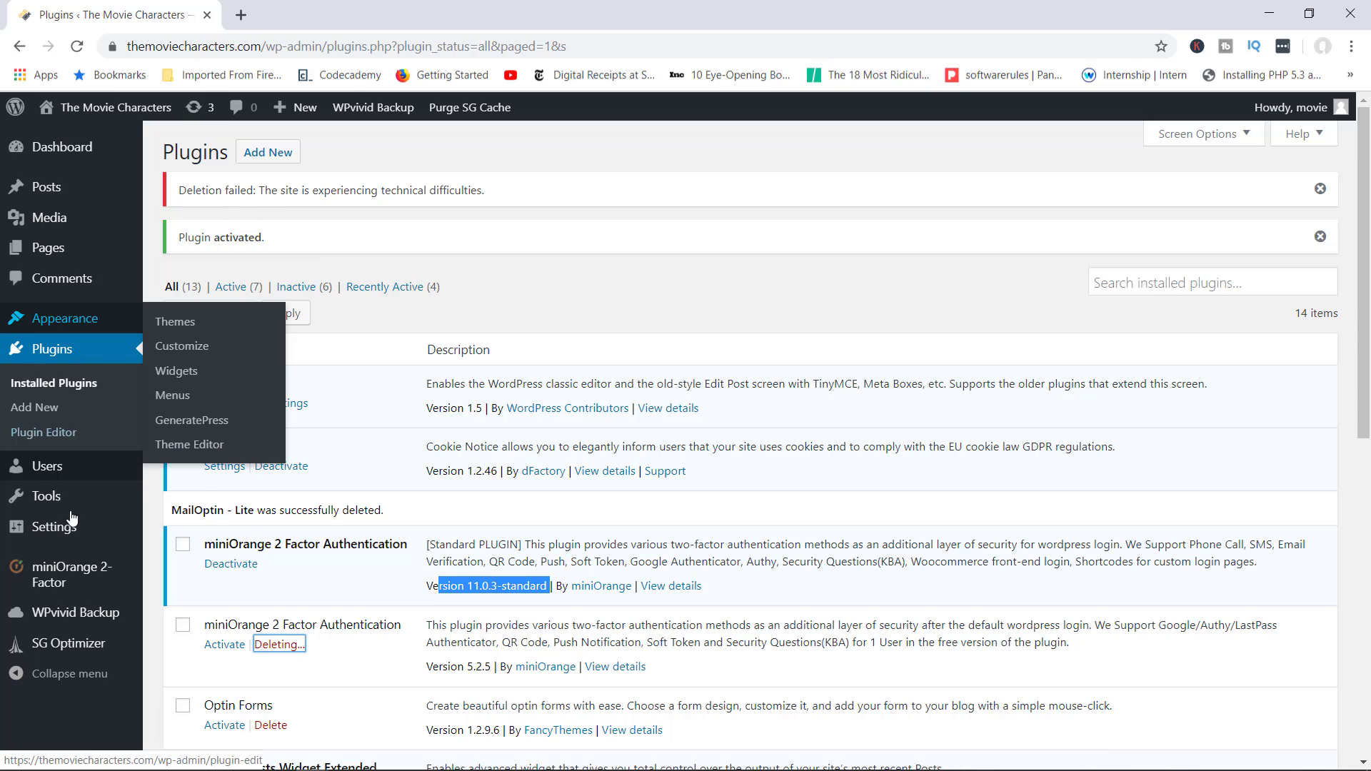
left_click(95, 579)
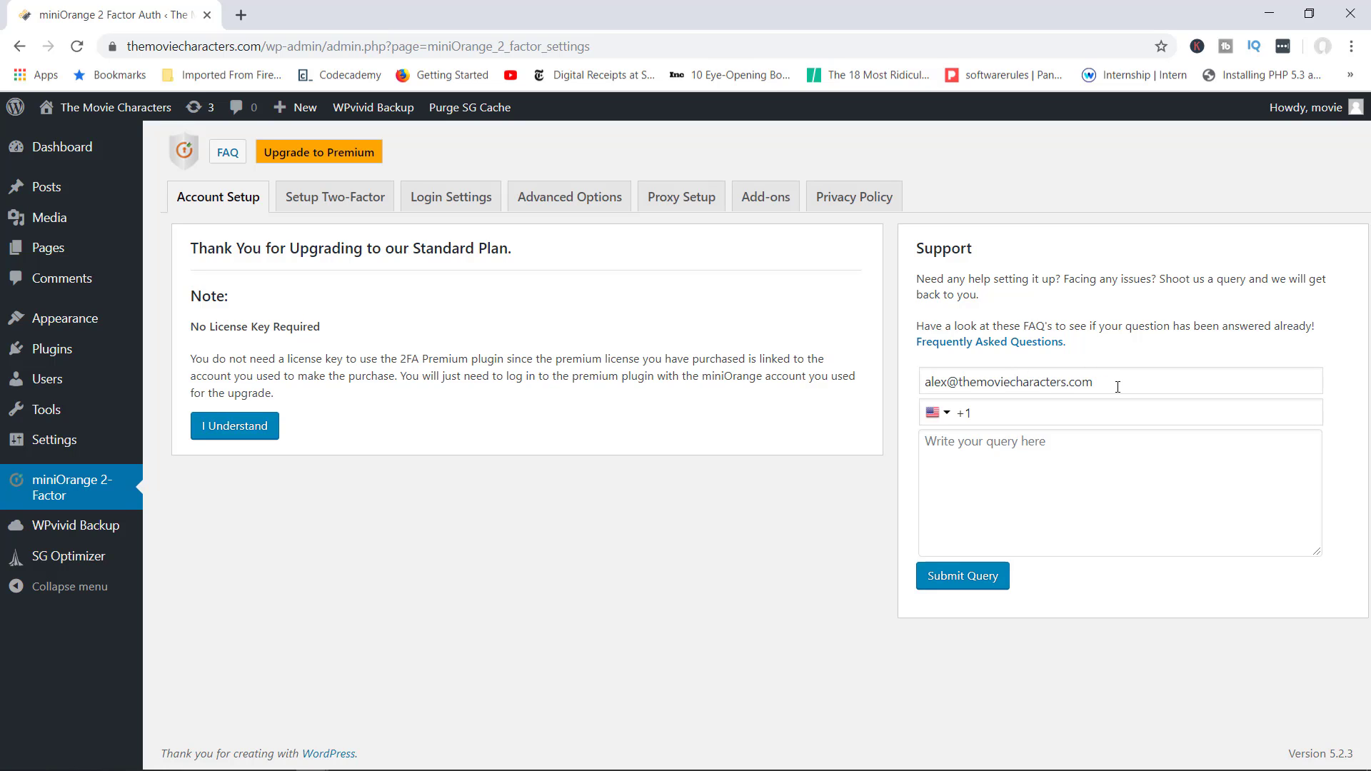
left_click_drag(1118, 387, 991, 390)
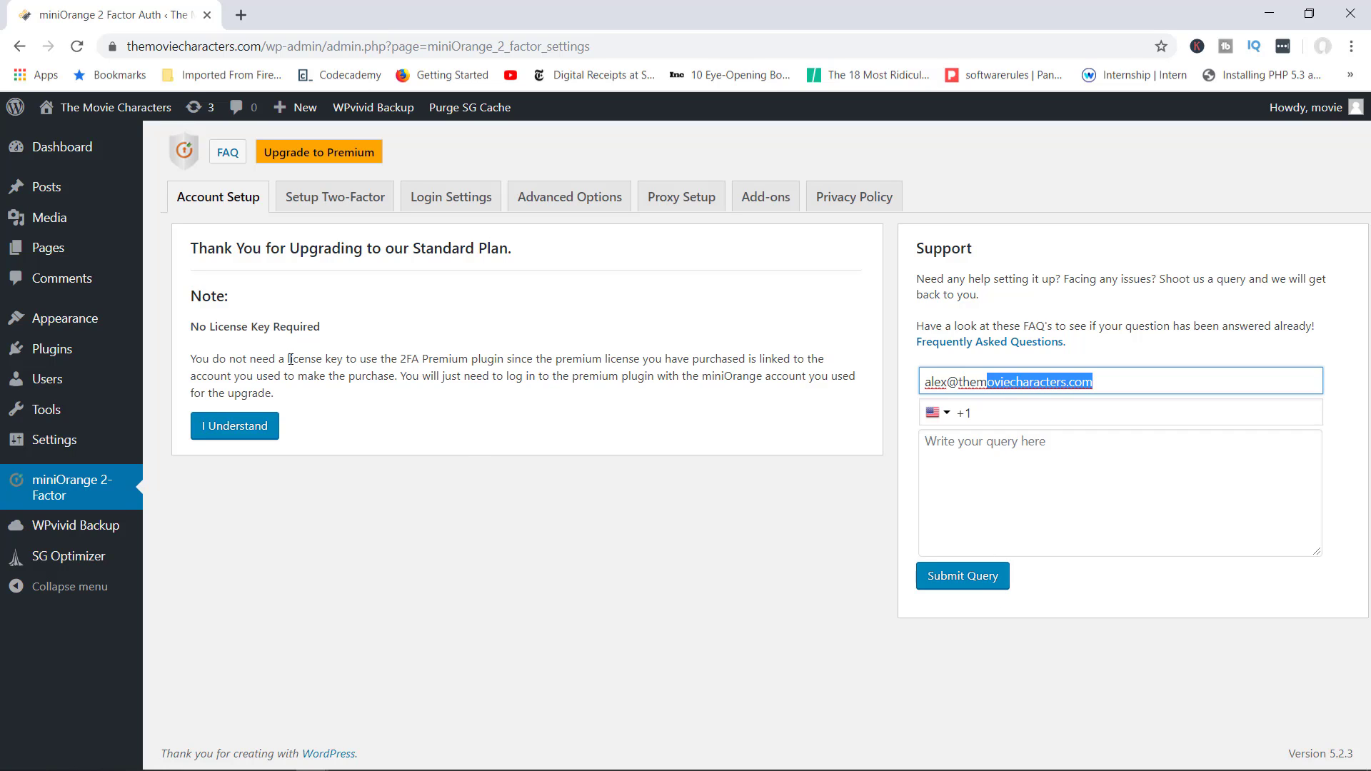
Acknowledge the No License Key Required notice and enter the miniOrange account email.
left_click_drag(317, 327, 222, 330)
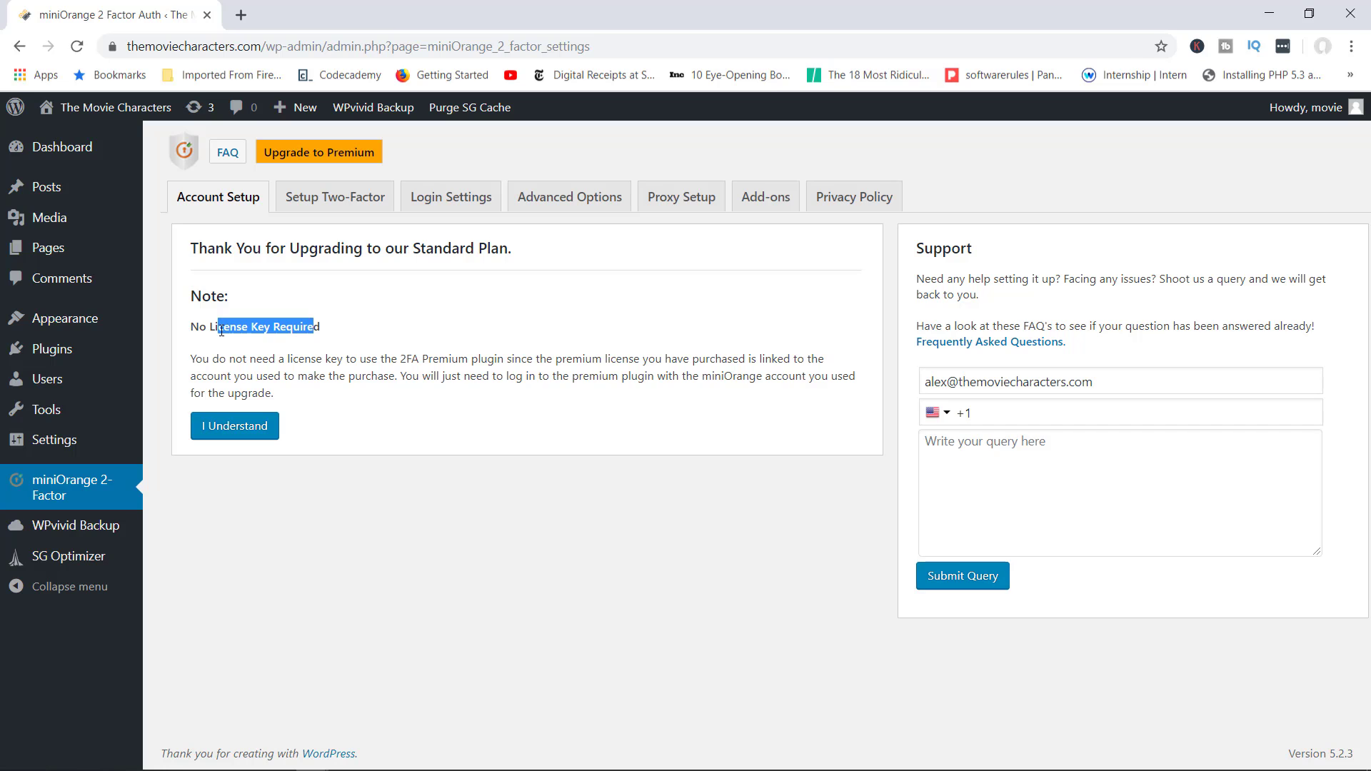
left_click(260, 432)
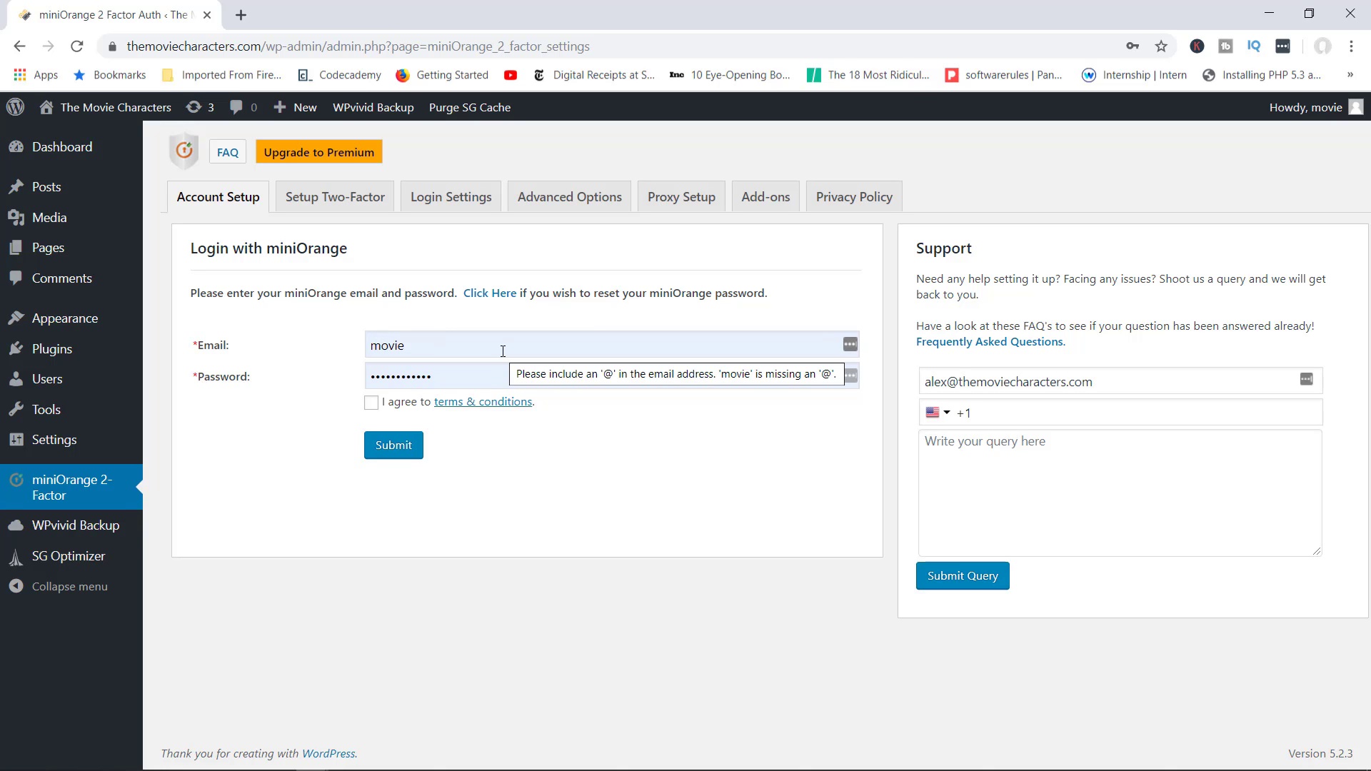
left_click(437, 355)
left_click_drag(407, 347, 372, 348)
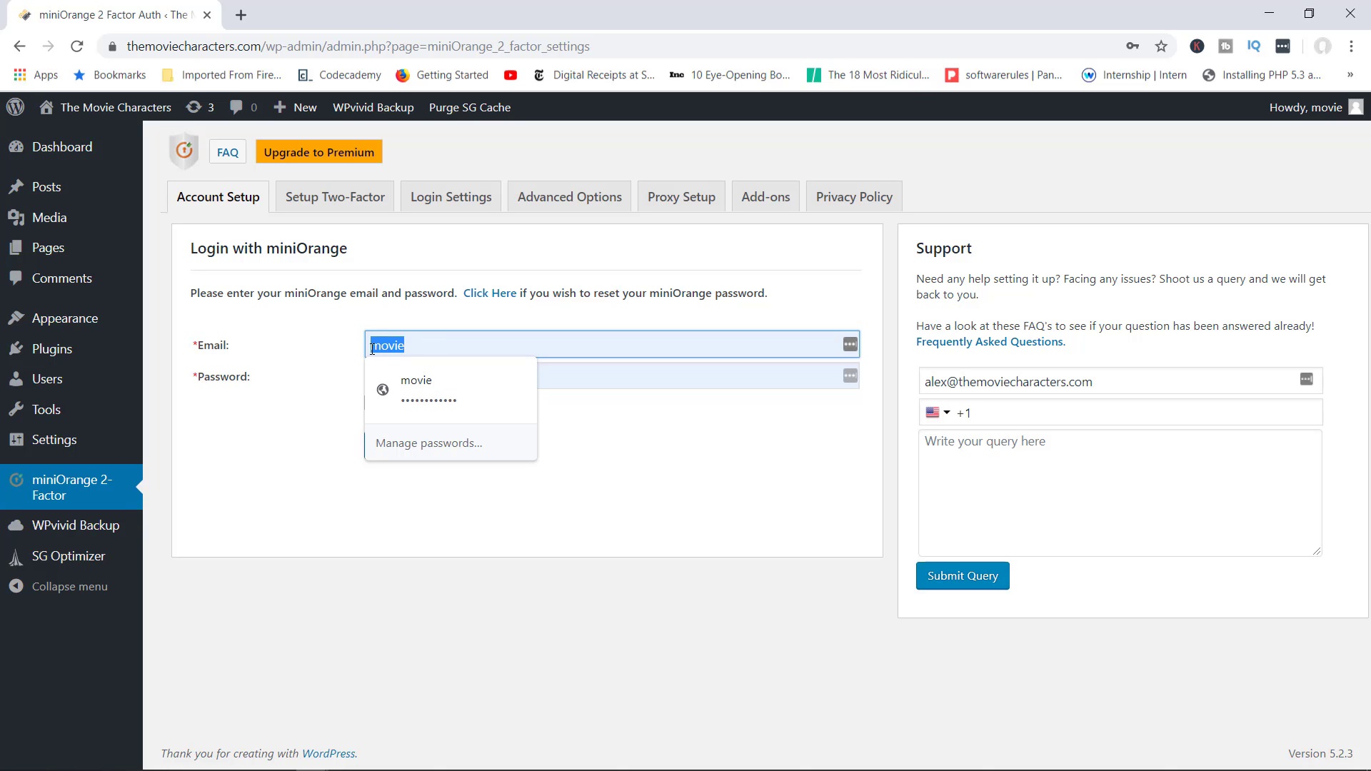
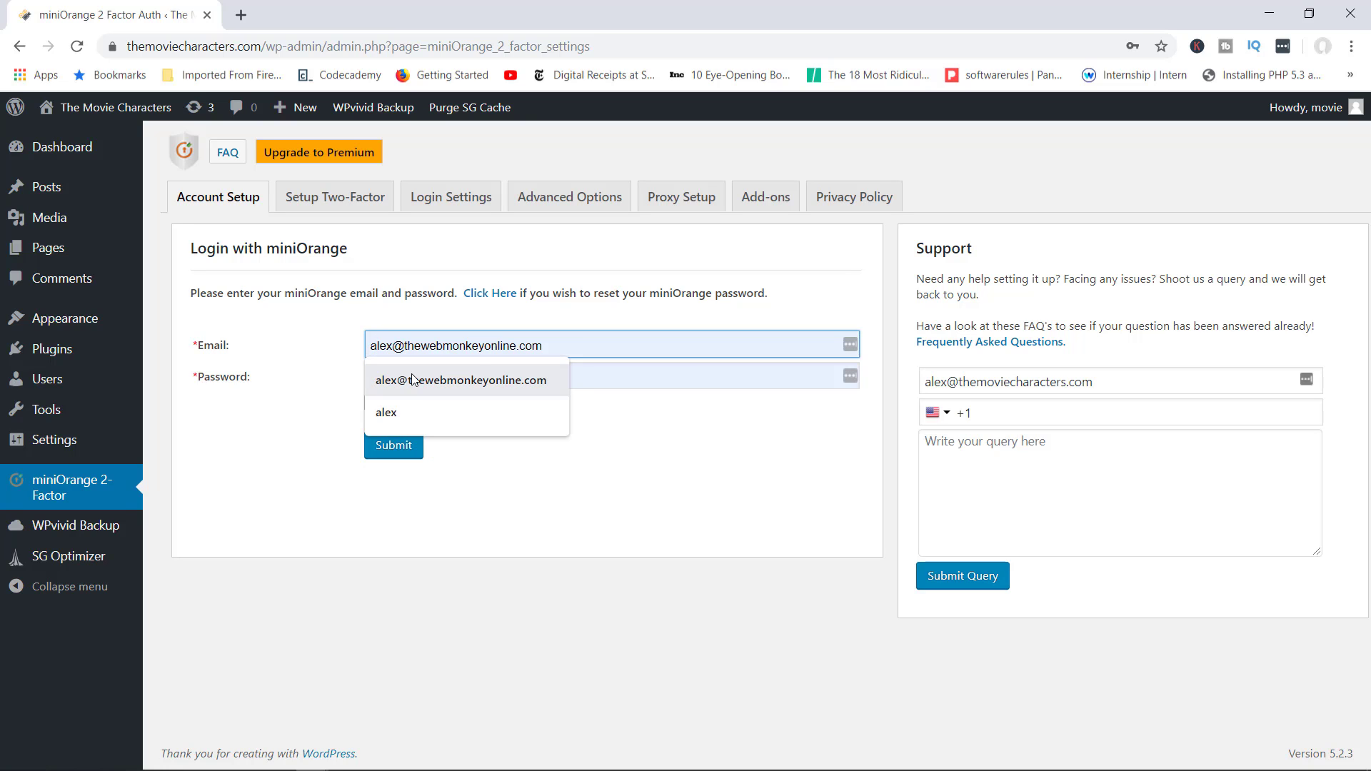
left_click(413, 380)
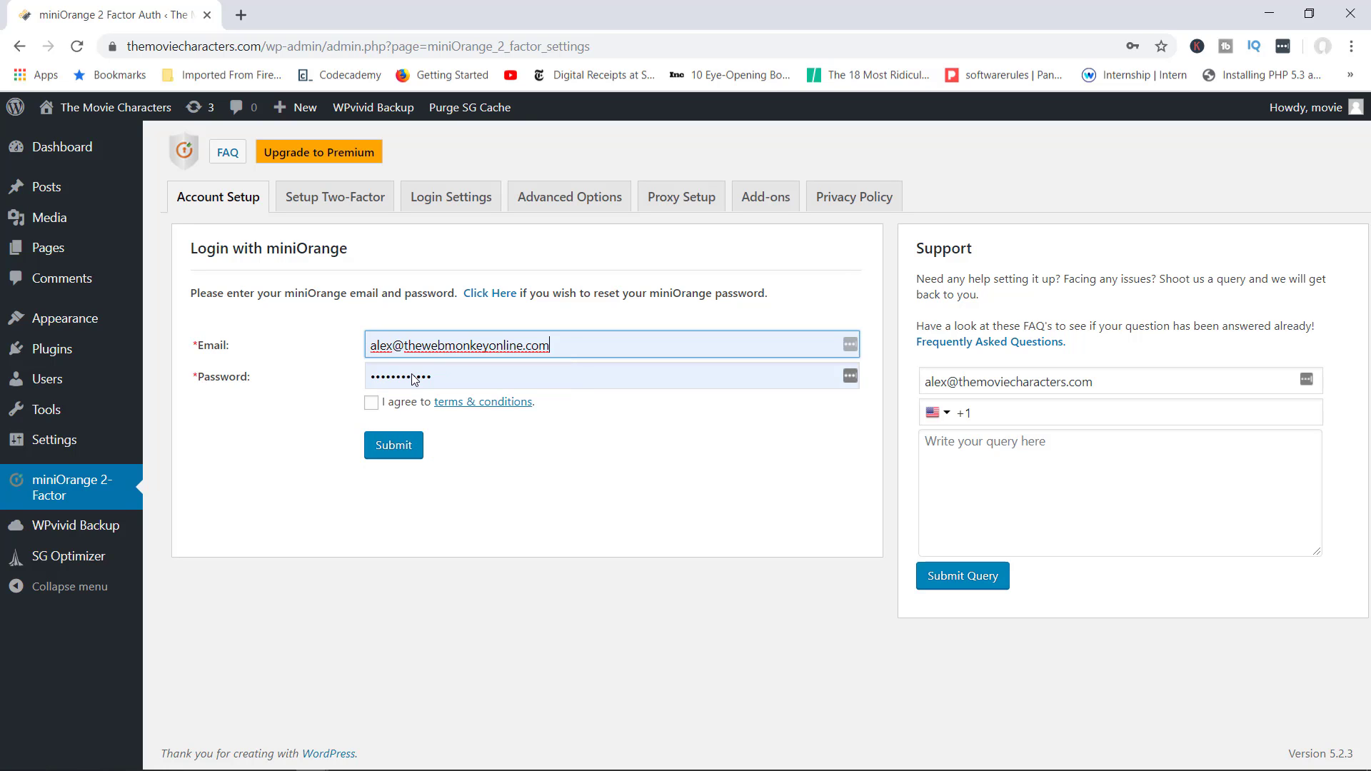
Re-enter the account password, agree to the terms and conditions, and submit the login.
left_click(443, 378)
left_click_drag(444, 378, 291, 395)
type("••••••••••")
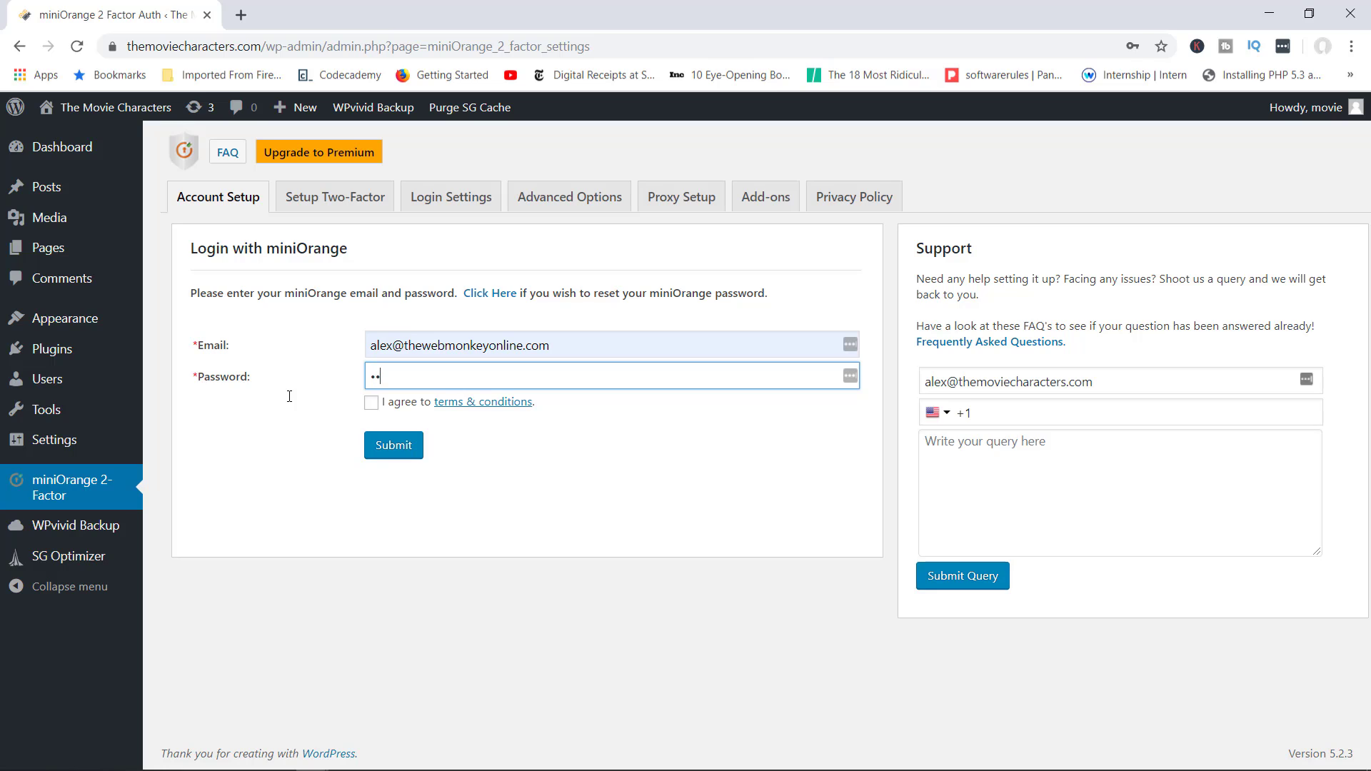
type("••")
left_click(372, 404)
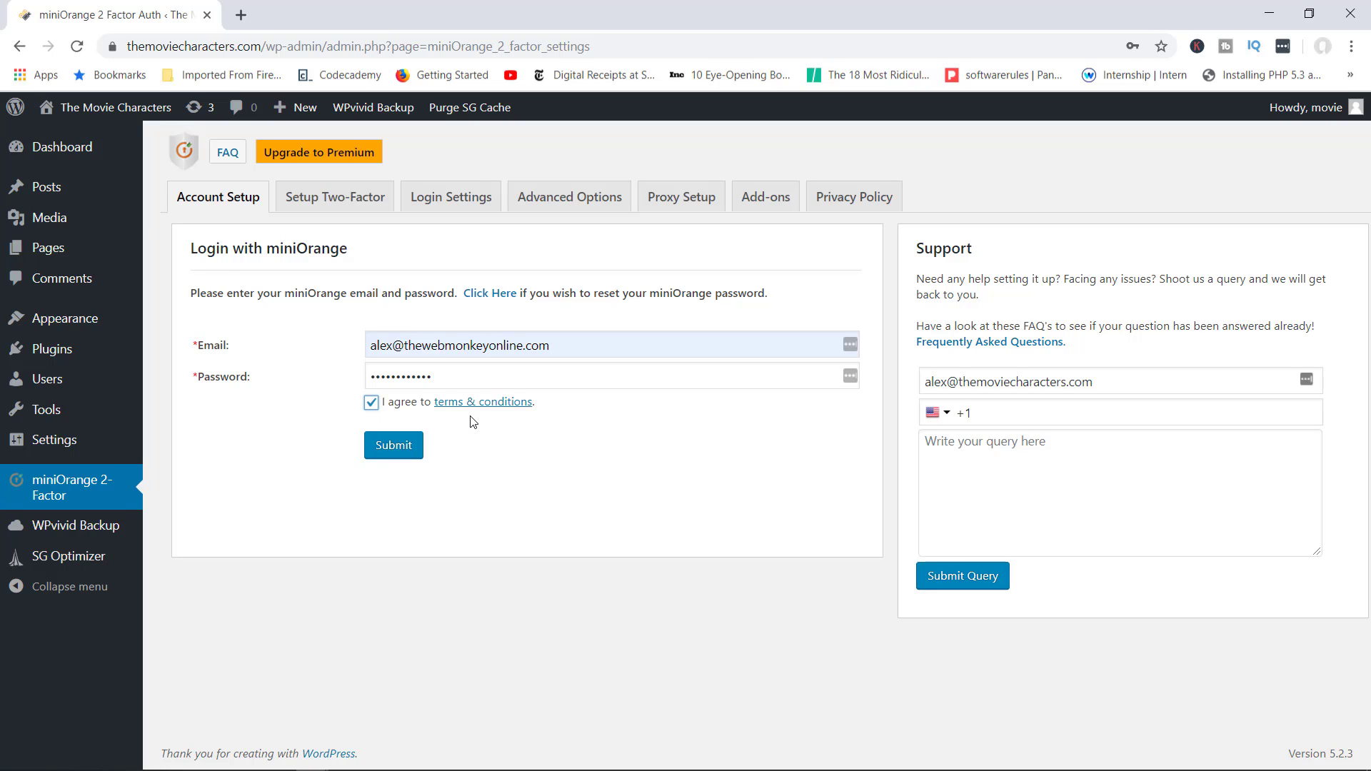
left_click(404, 446)
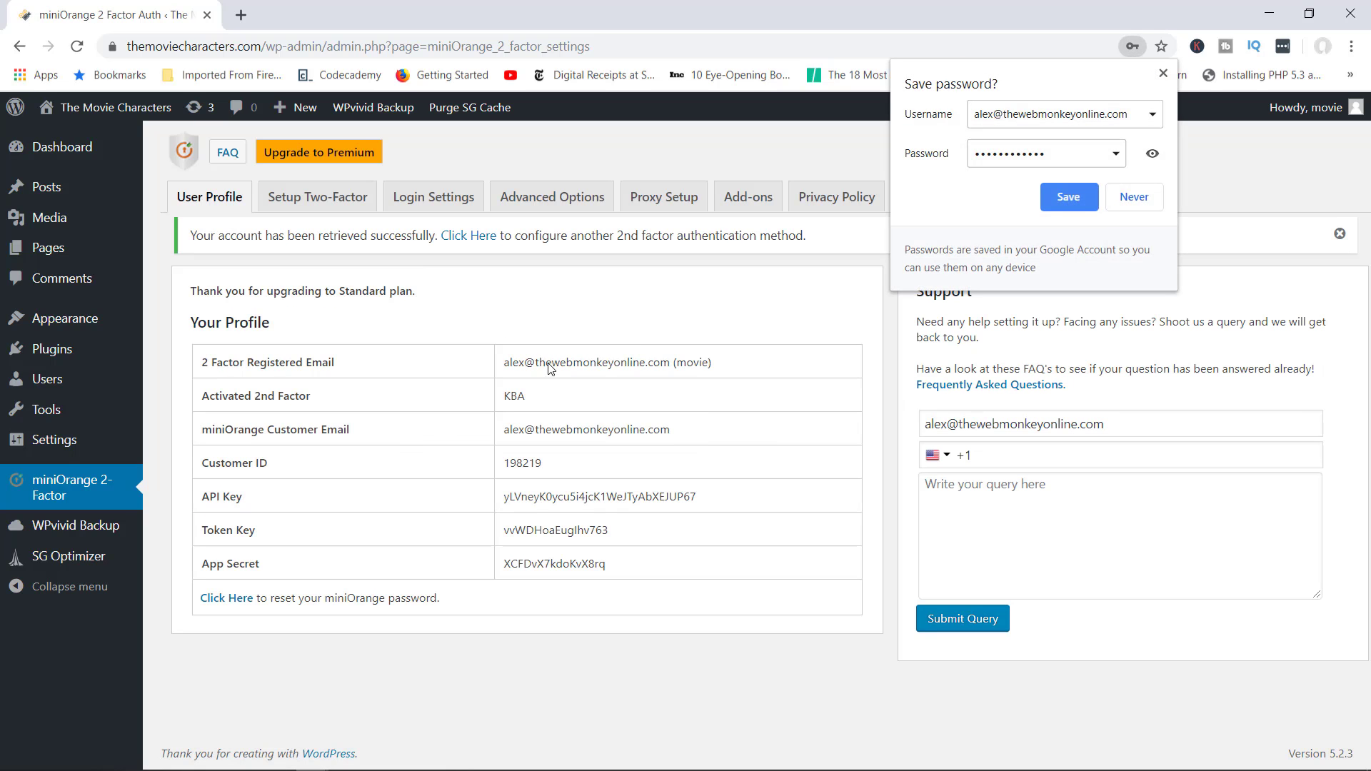
Skip the Setup Two-Factor wizard and set Email Verification as the 2-factor method.
left_click(1163, 74)
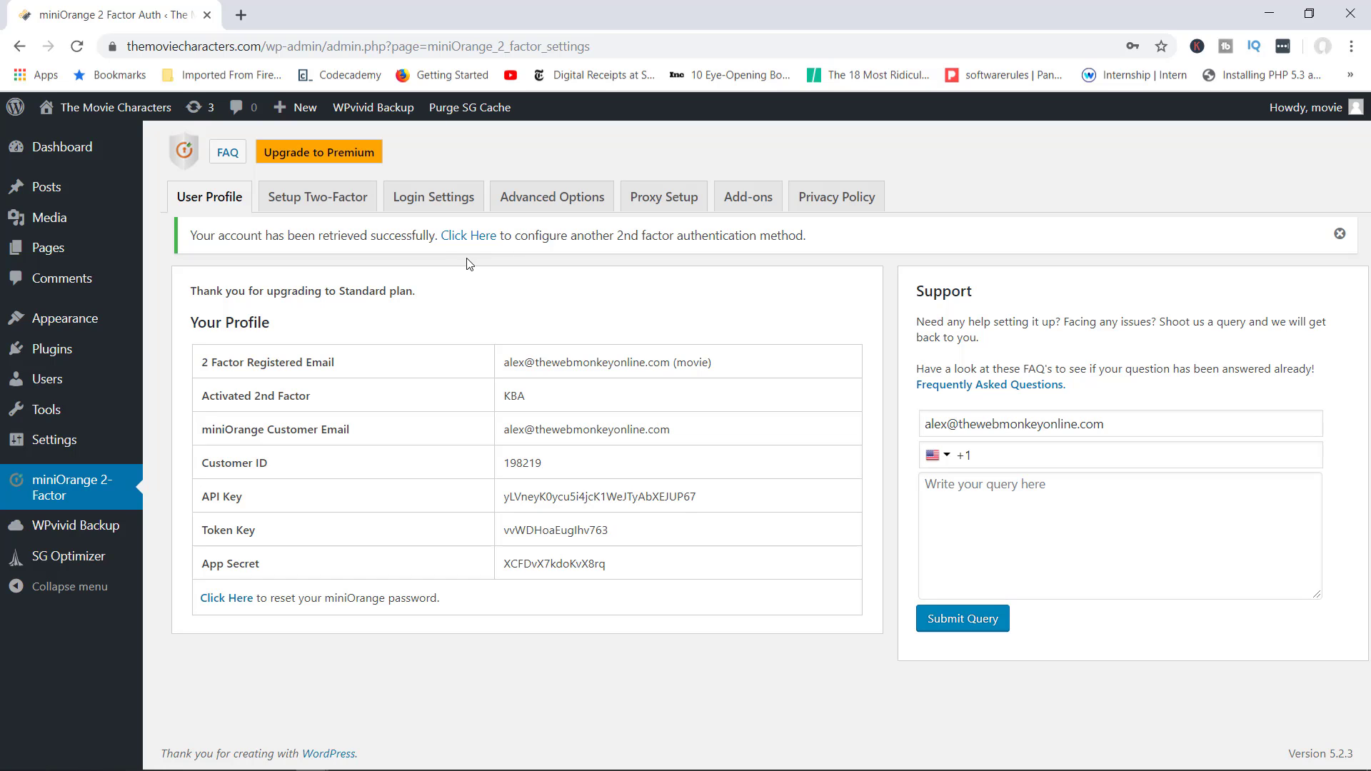
left_click(339, 203)
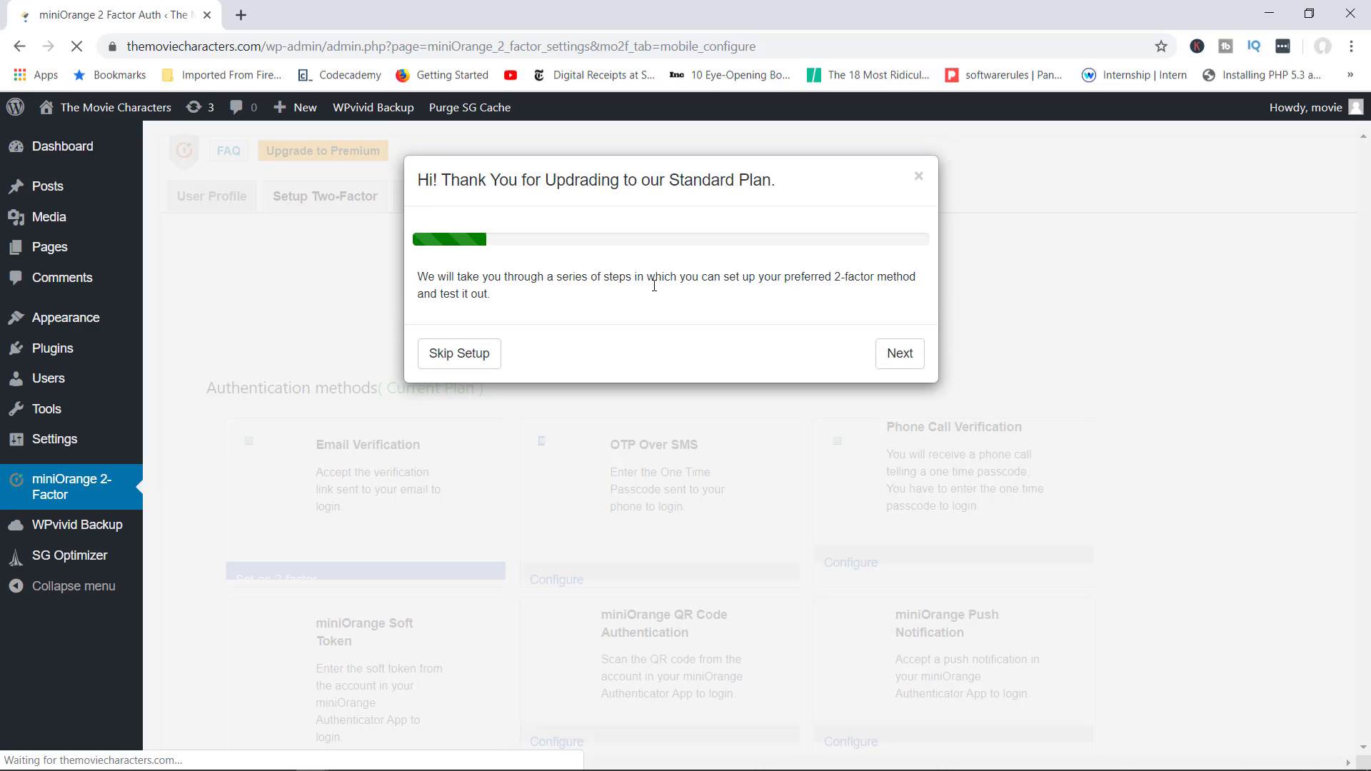
left_click(460, 362)
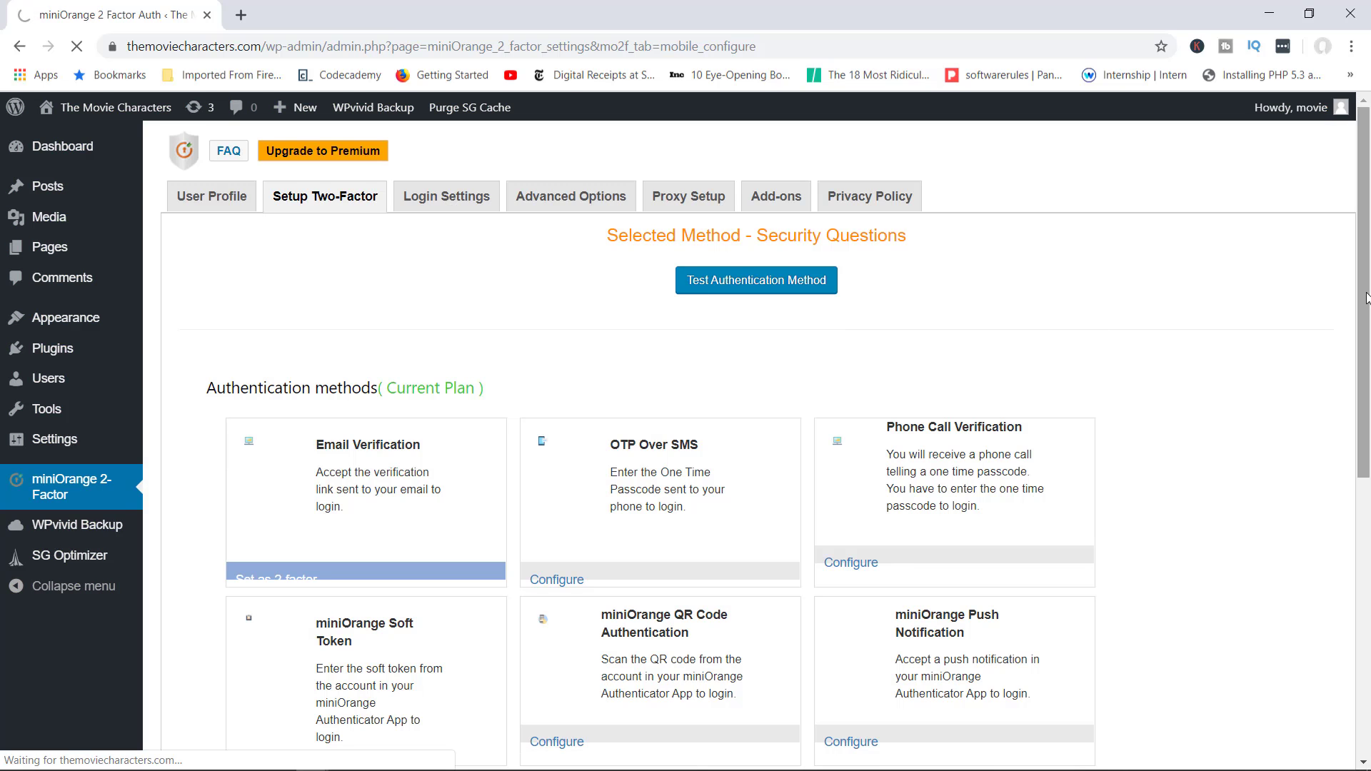
scroll(1342, 455, "down", 4)
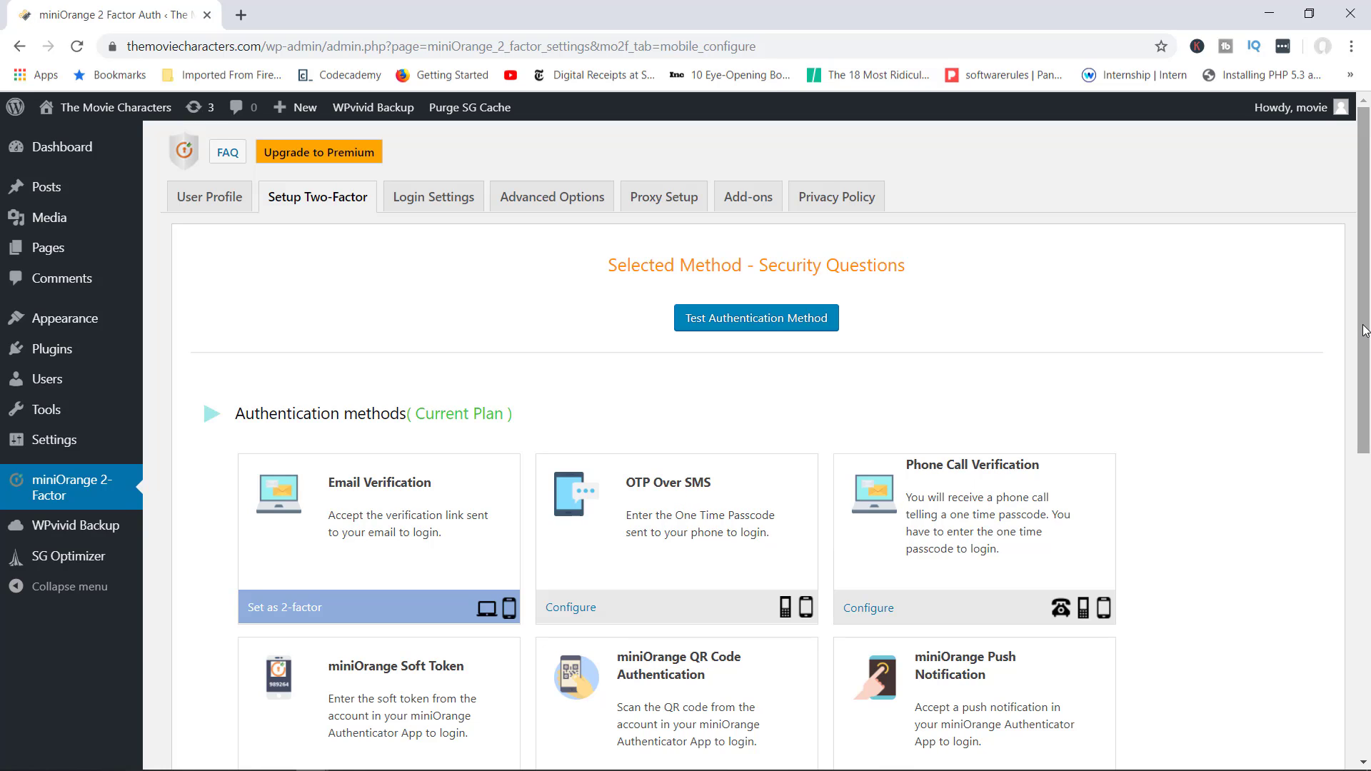
scroll(1306, 361, "down", 5)
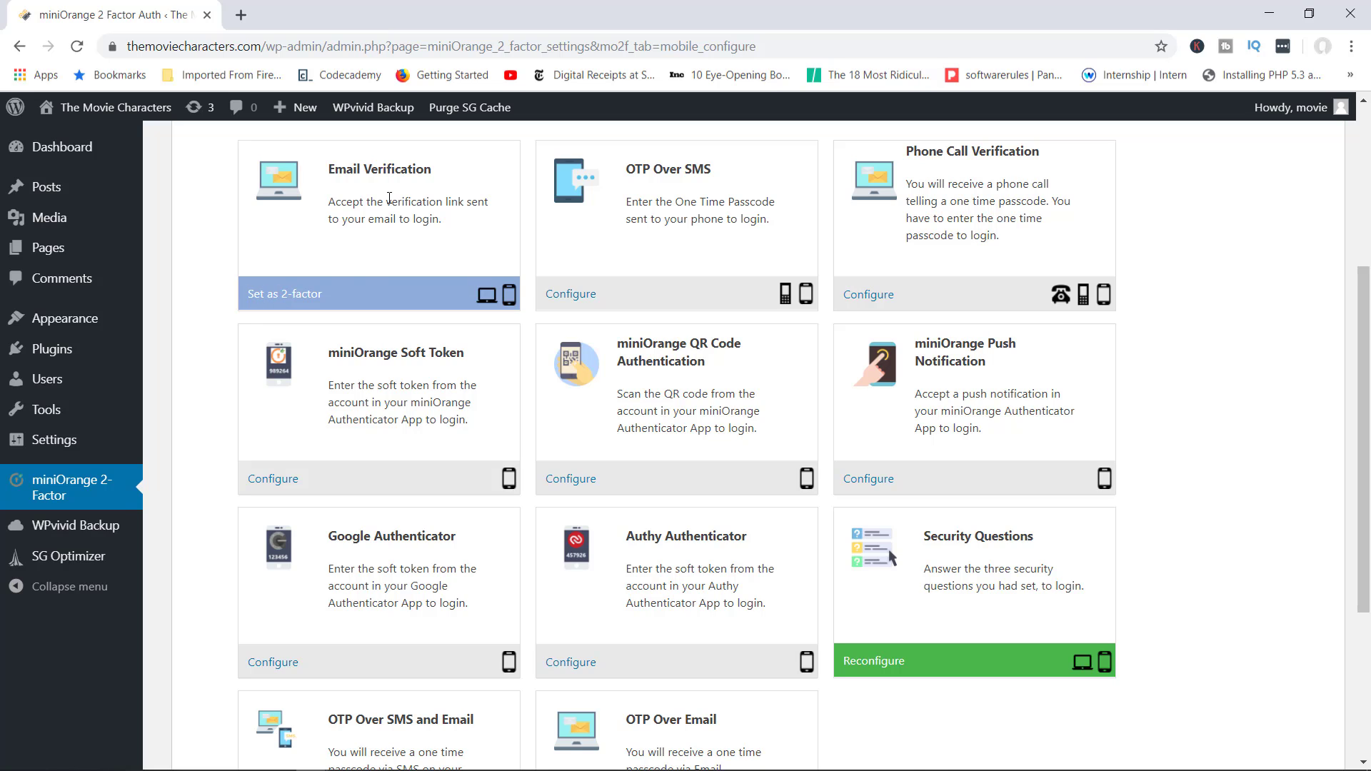
left_click(295, 295)
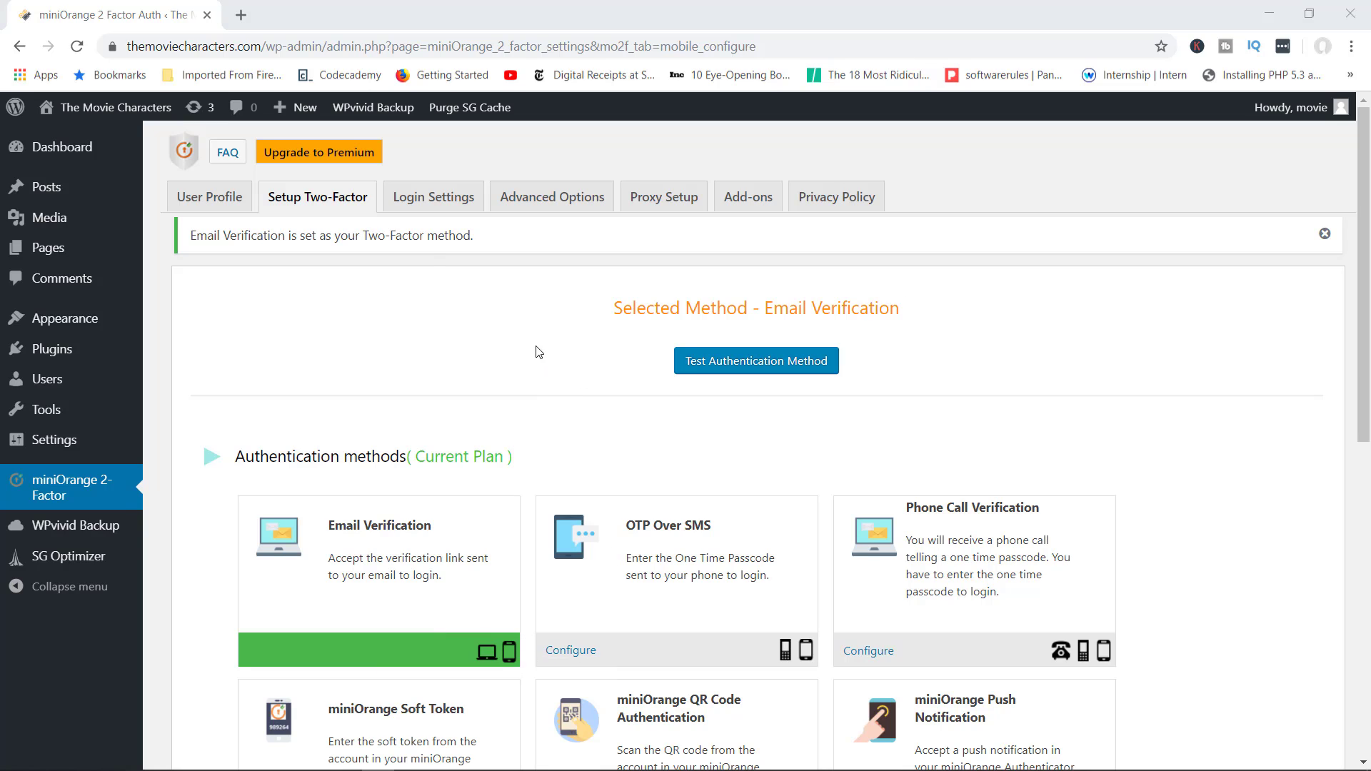
On the Login Settings tab, select 'Login with password + 2nd Factor' as the login screen option.
left_click(436, 205)
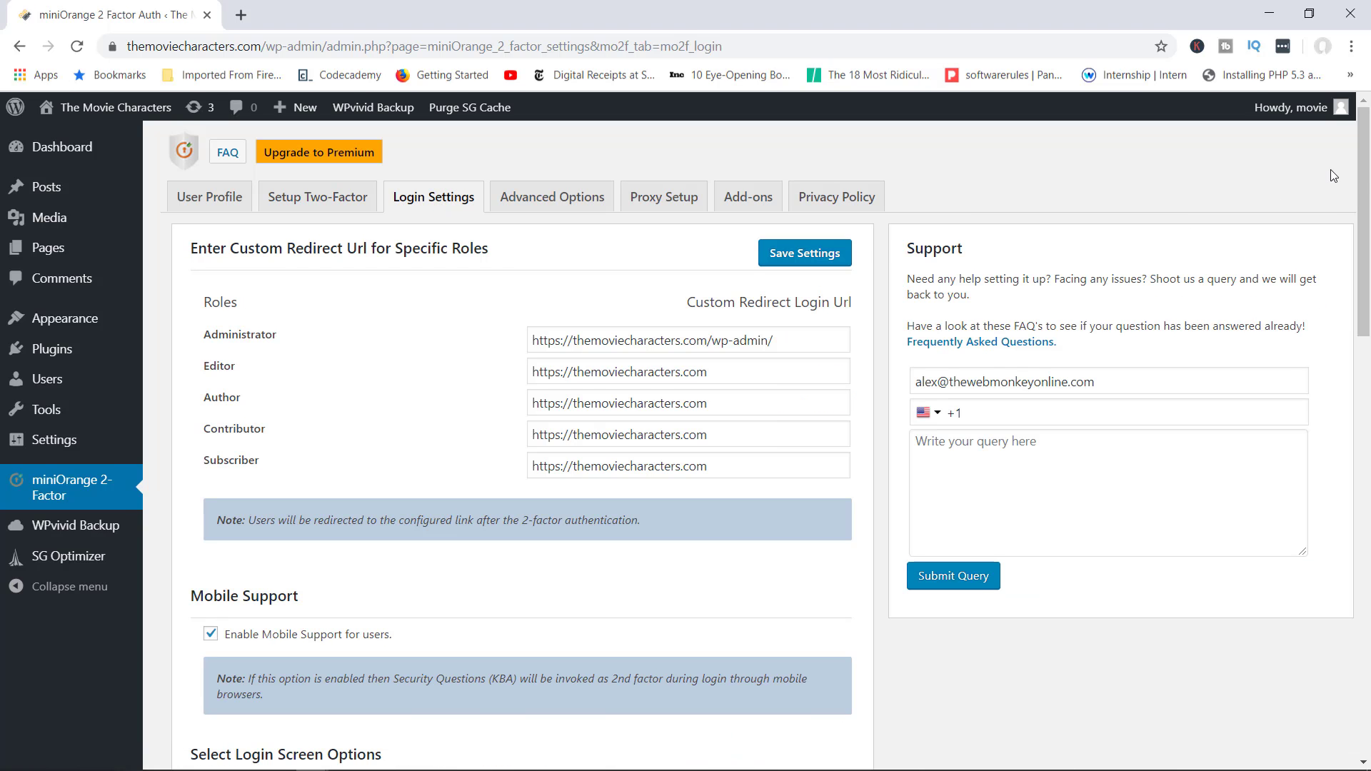
left_click_drag(1364, 180, 1364, 206)
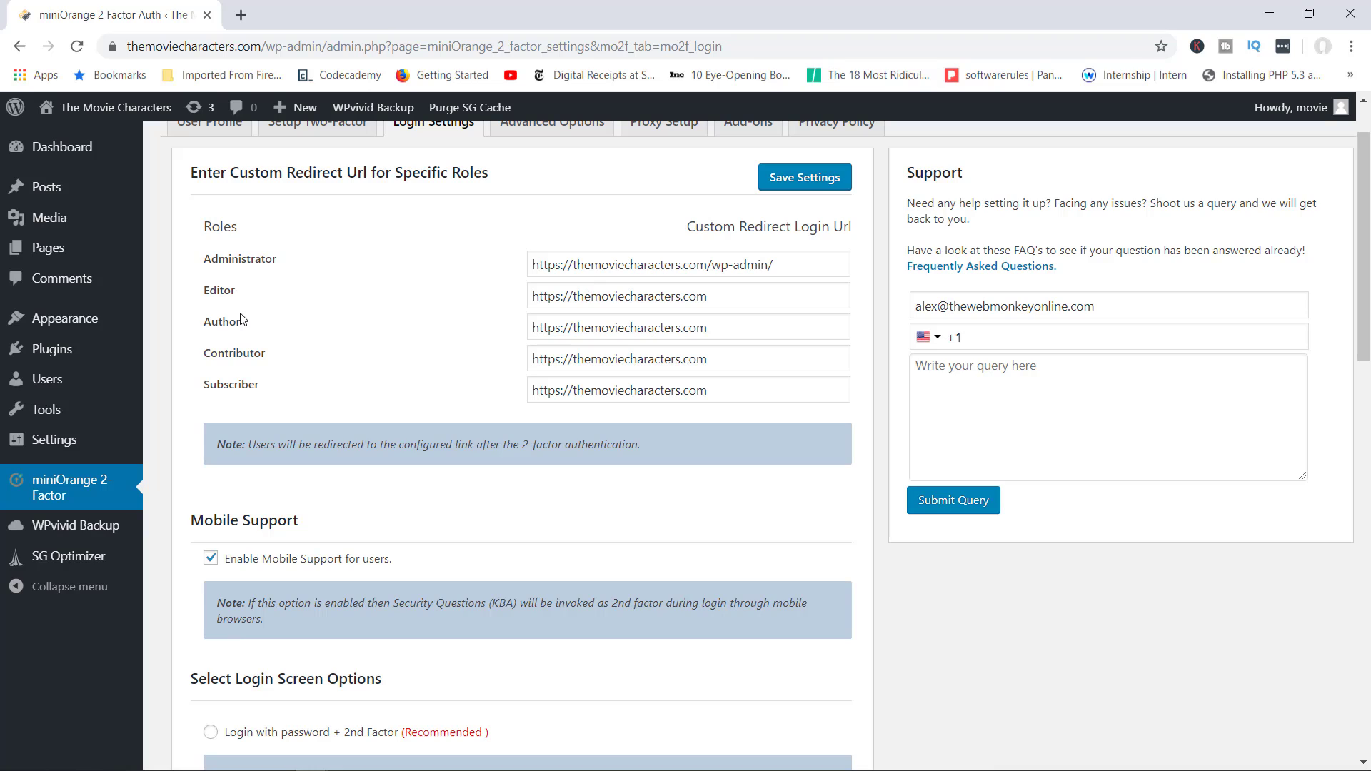
left_click(746, 296)
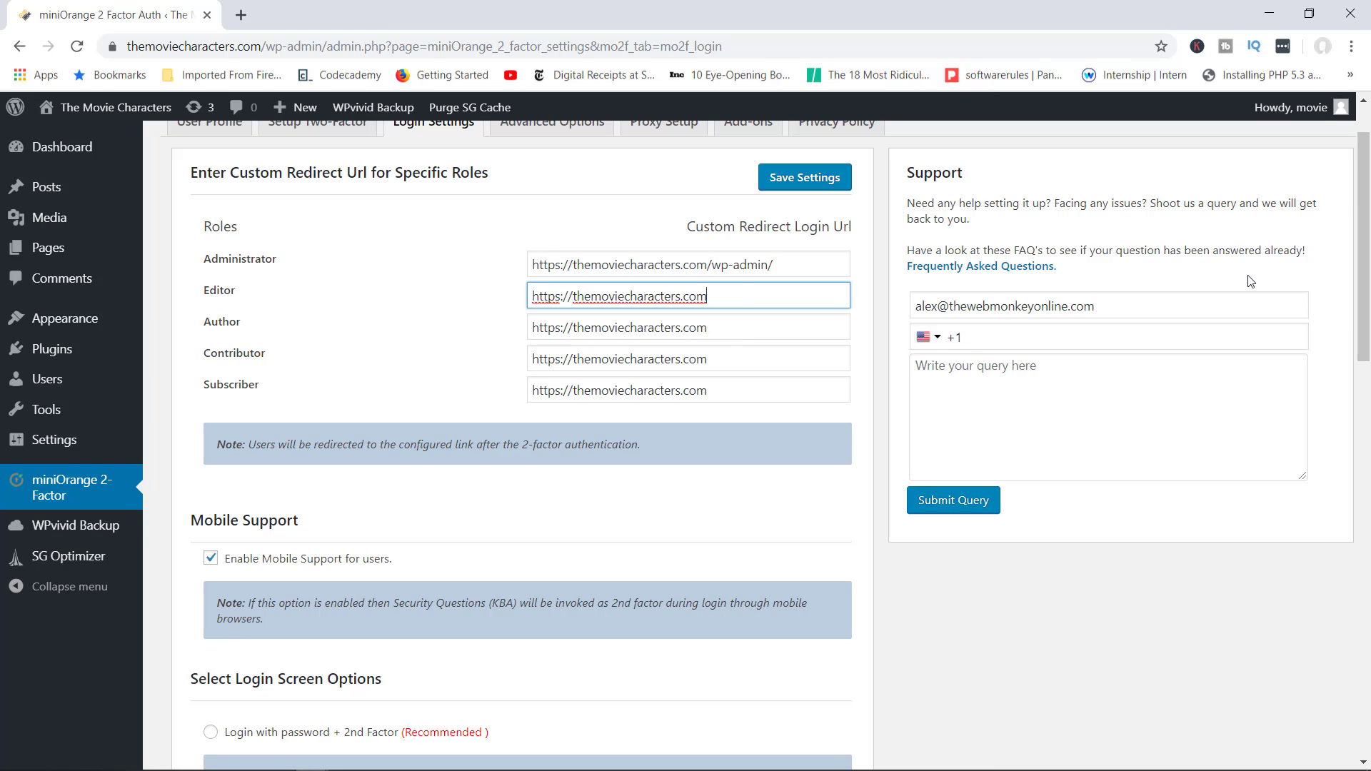
left_click_drag(1364, 248, 1348, 352)
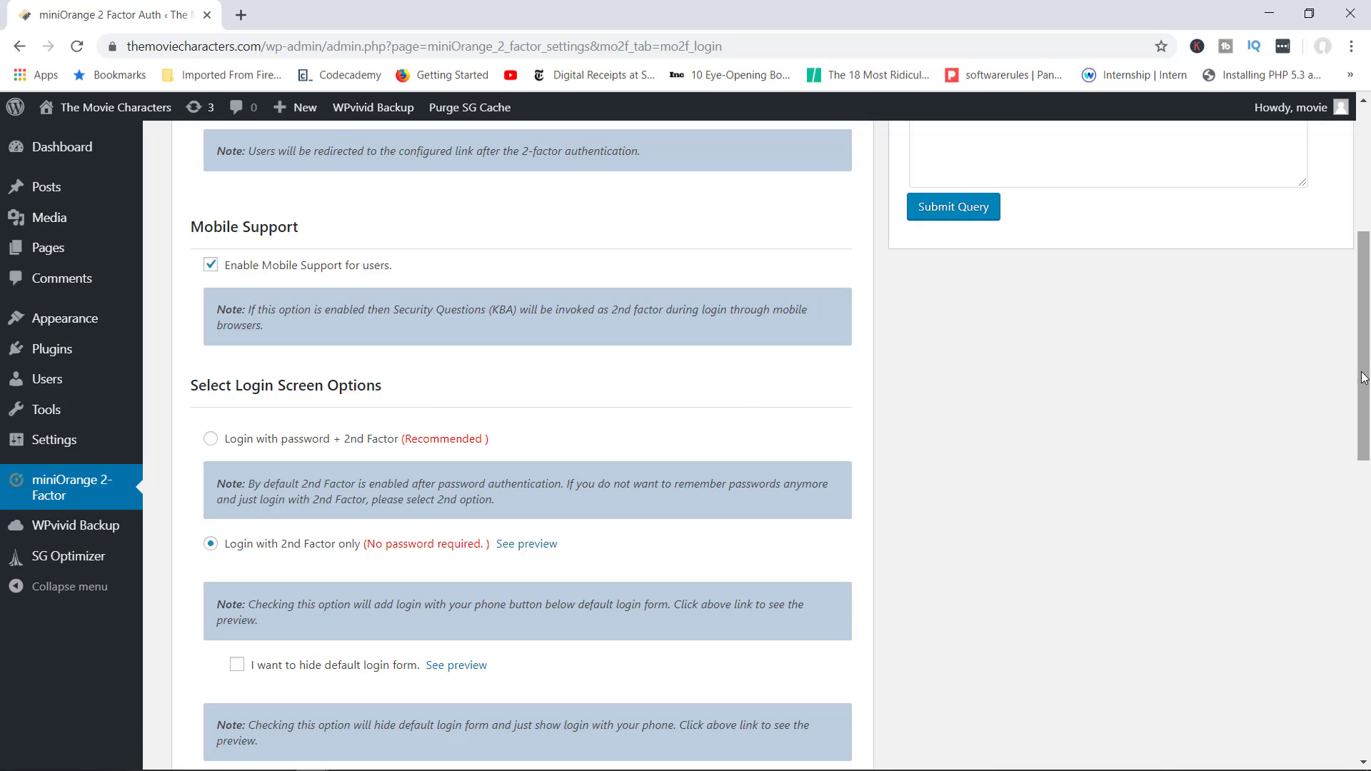
left_click_drag(1356, 380, 1355, 442)
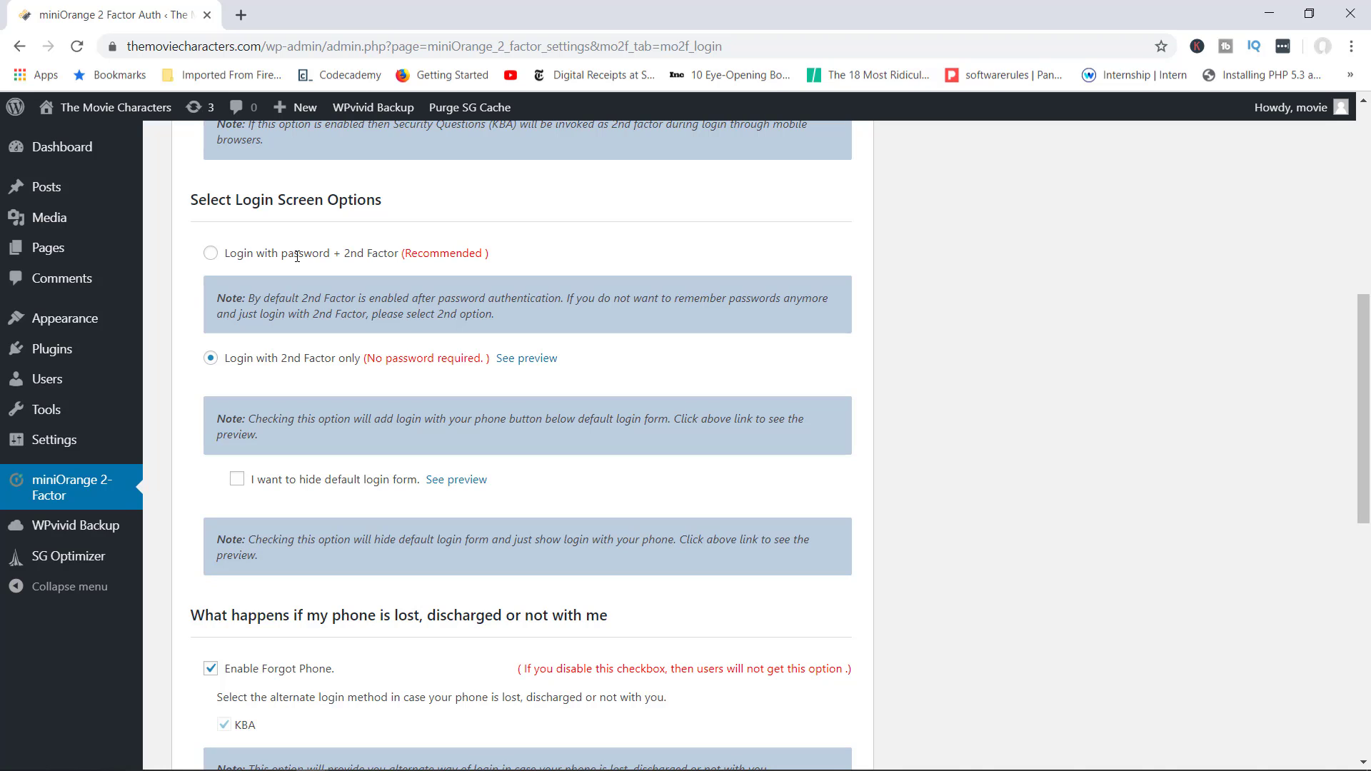
left_click(213, 258)
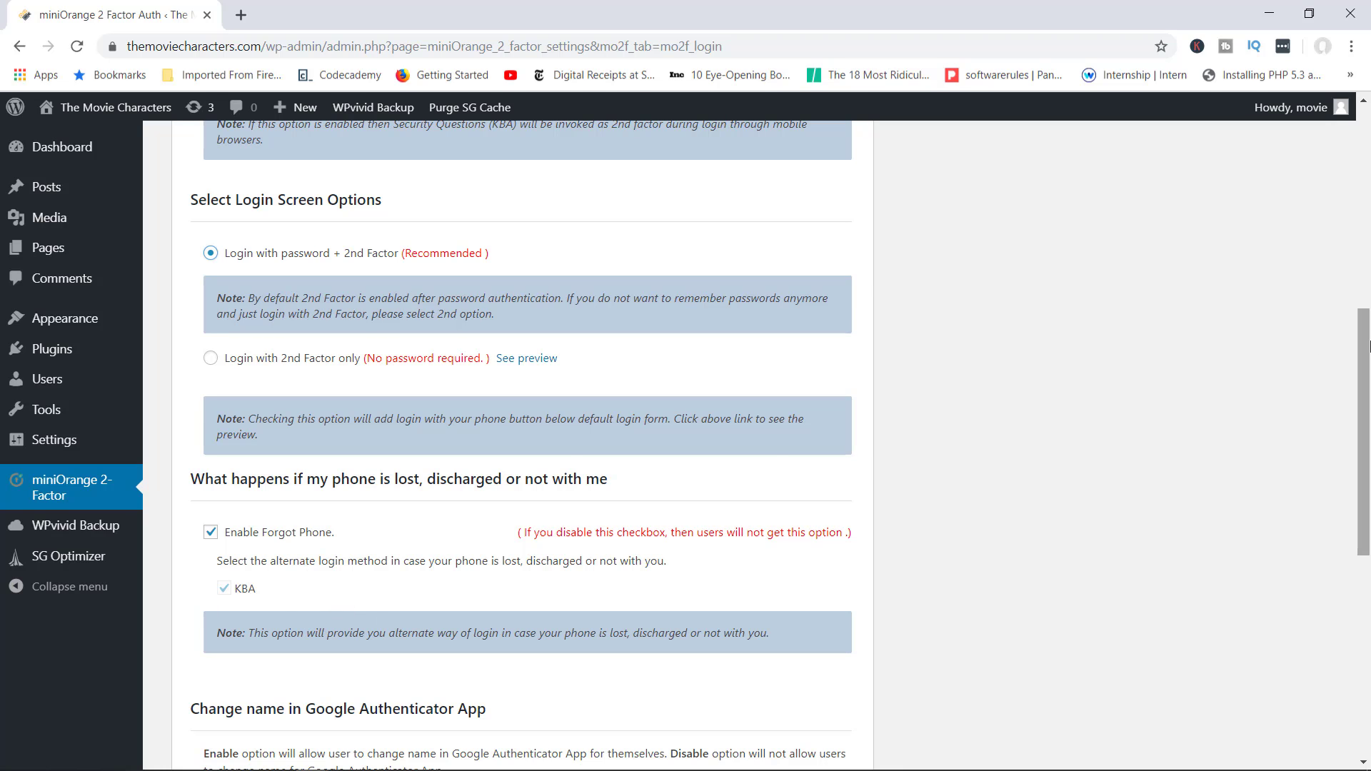
Save the Login Settings and get the 'saved successfully' notice.
scroll(1339, 496, "down", 5)
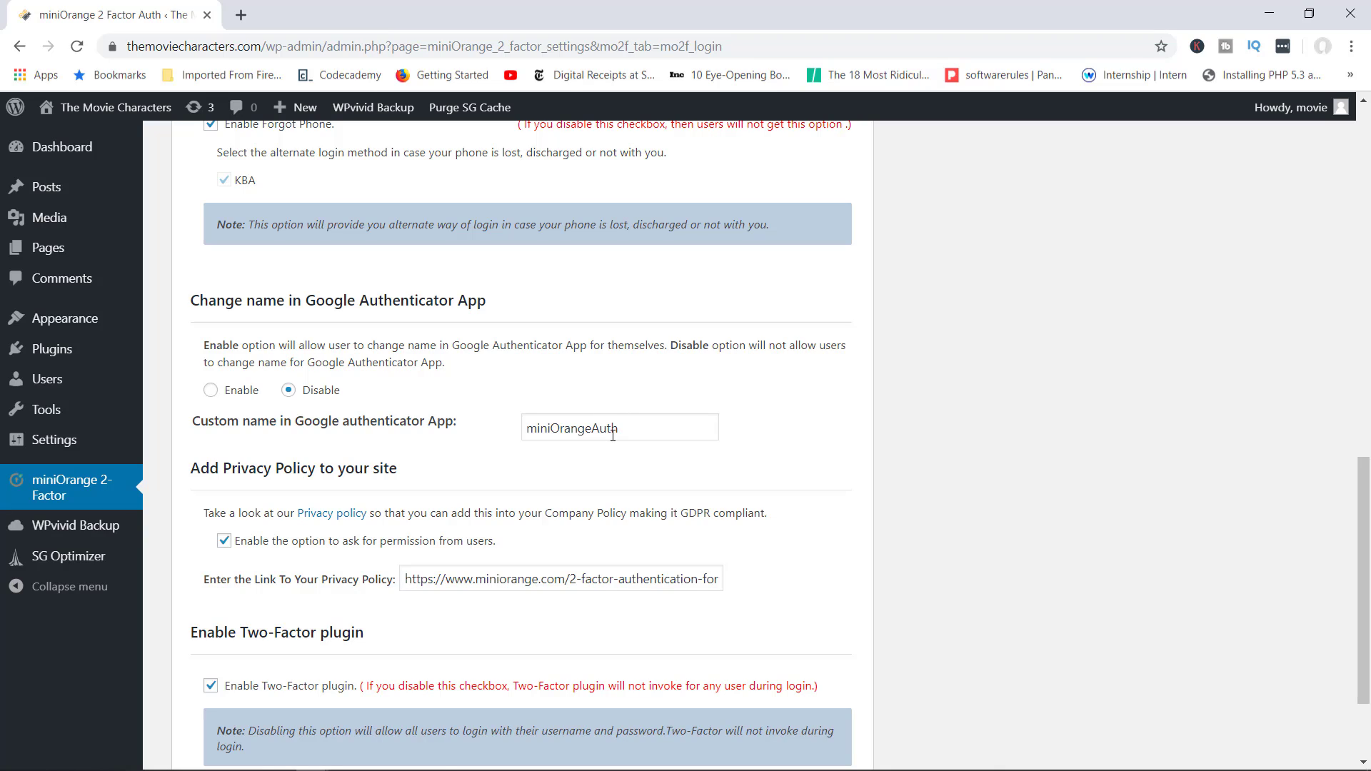
left_click_drag(617, 429, 561, 428)
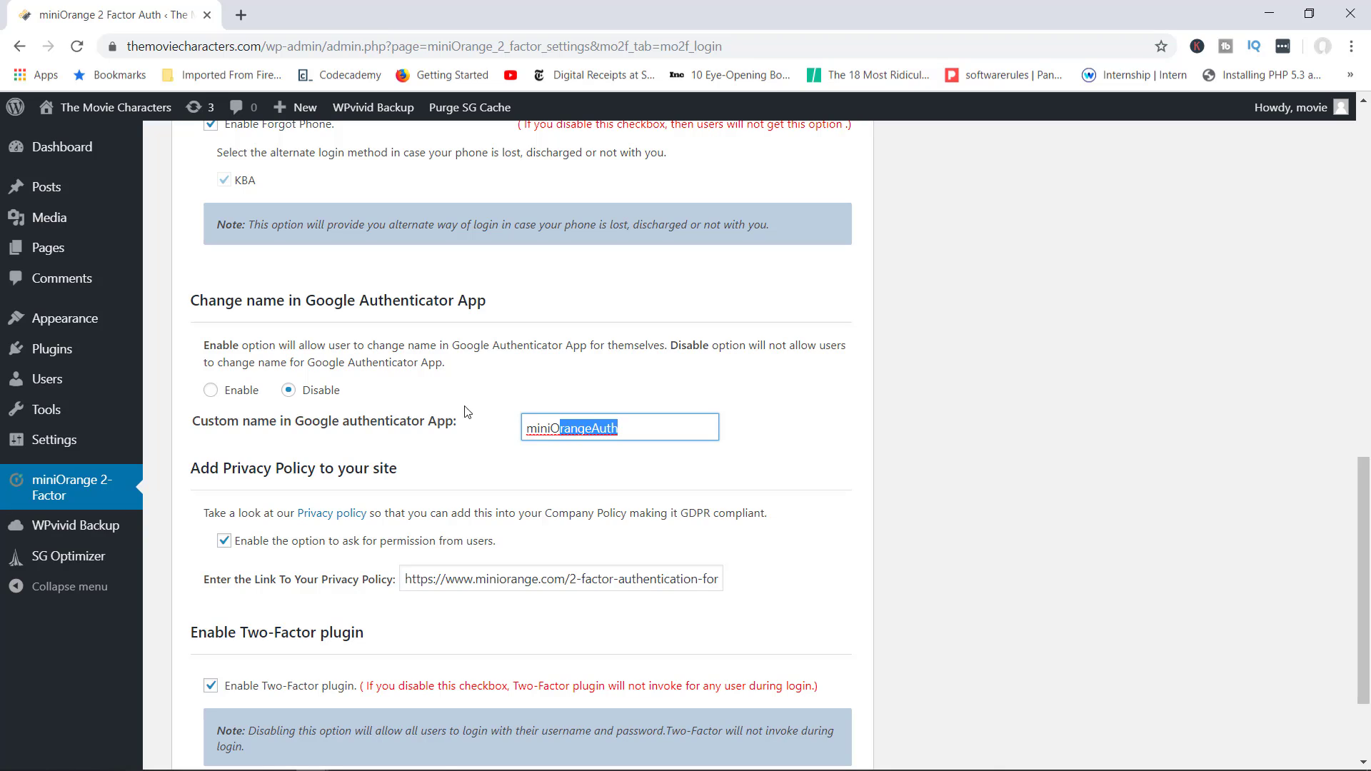
left_click(392, 400)
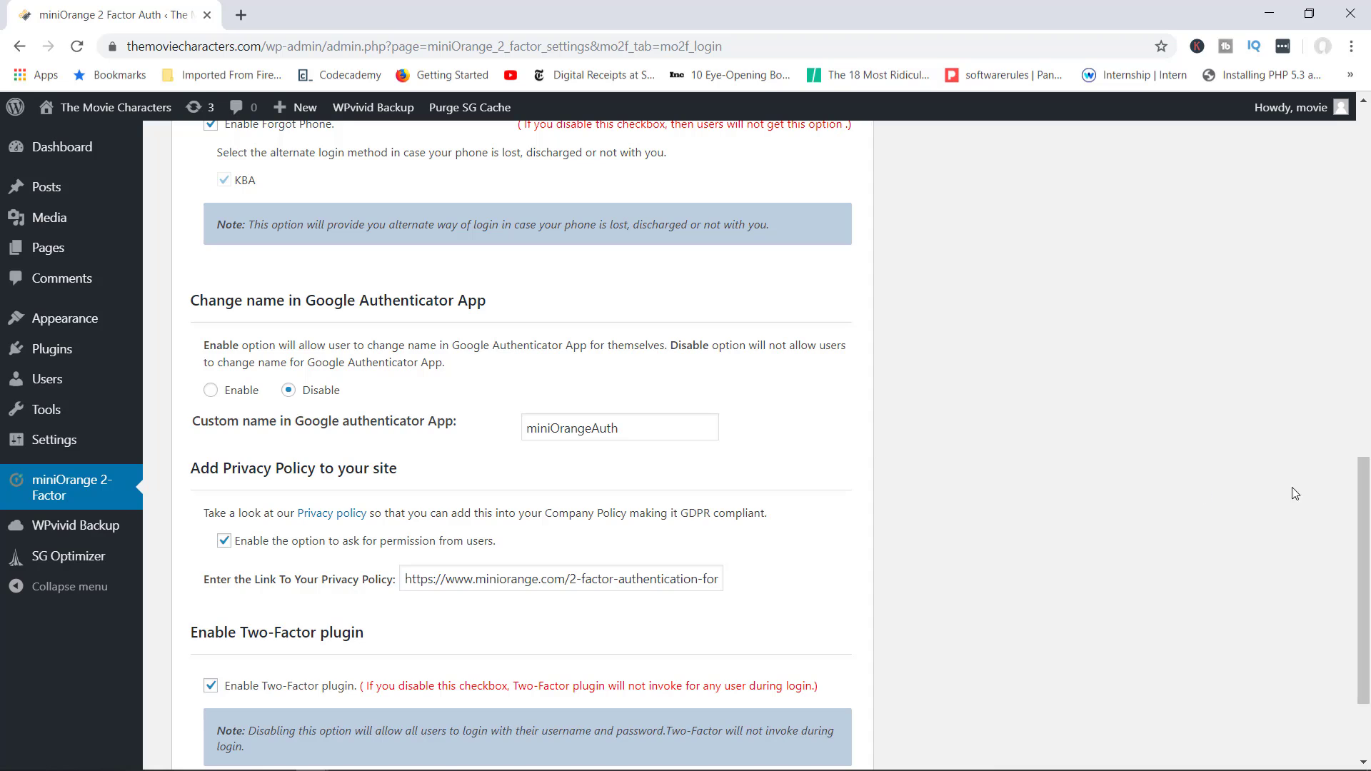
scroll(377, 409, "down", 3)
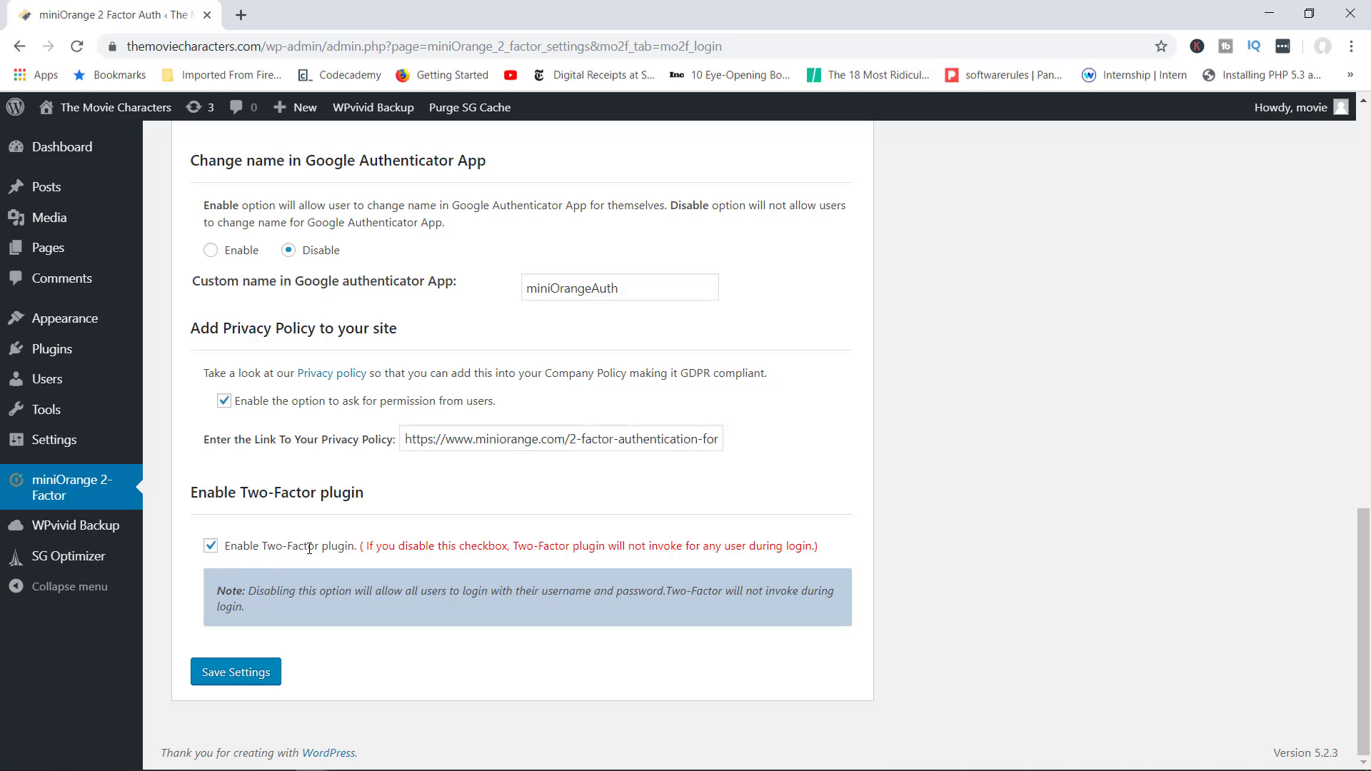
left_click(250, 672)
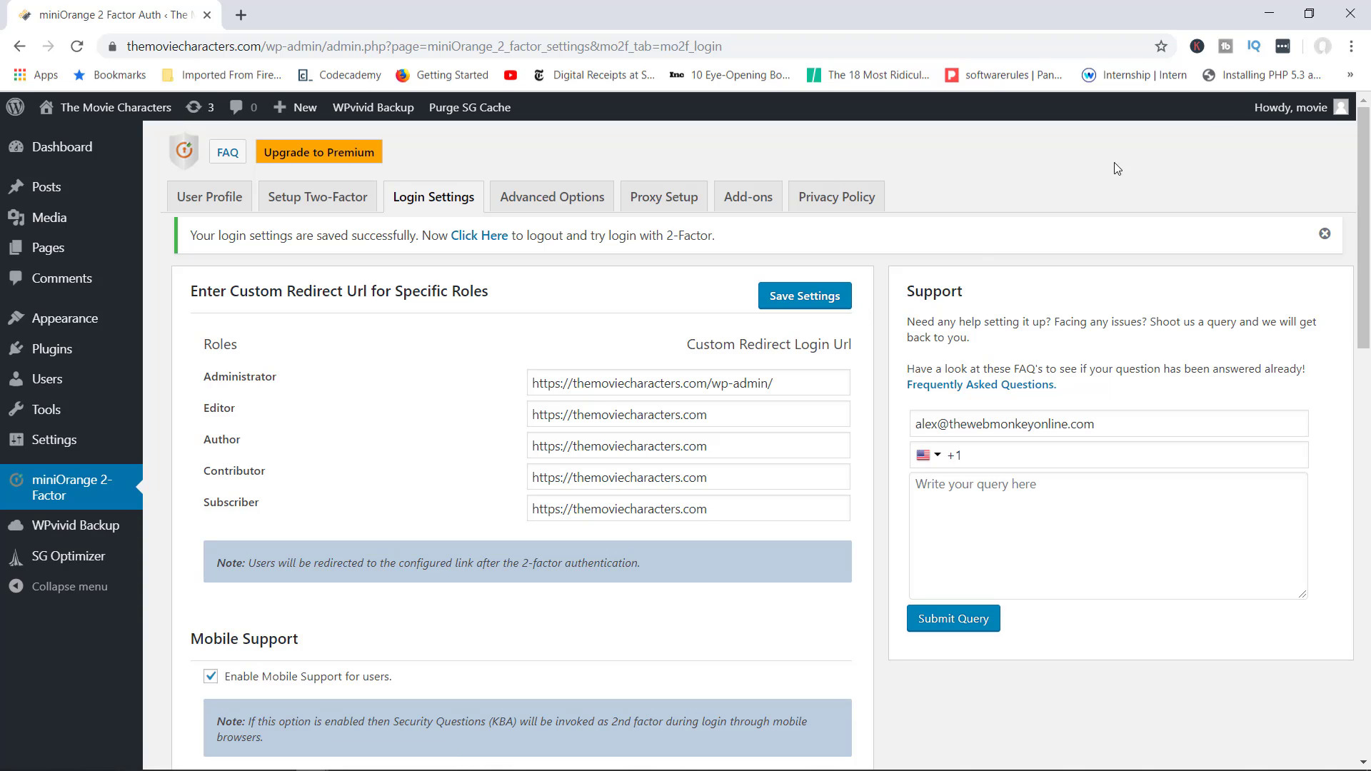
Log out, log back in with the autofilled credentials, and switch to the Webmail - Main tab.
mouse_move(1296, 107)
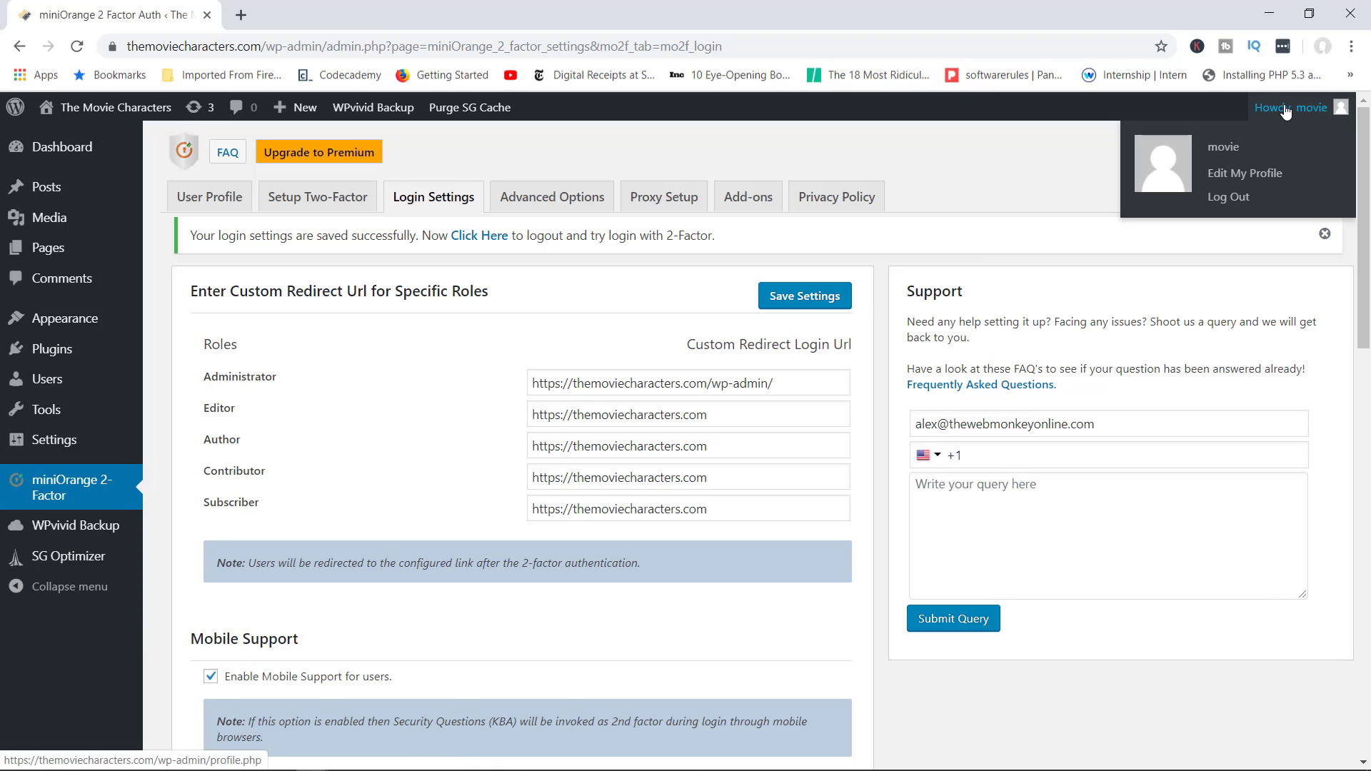
left_click(1228, 198)
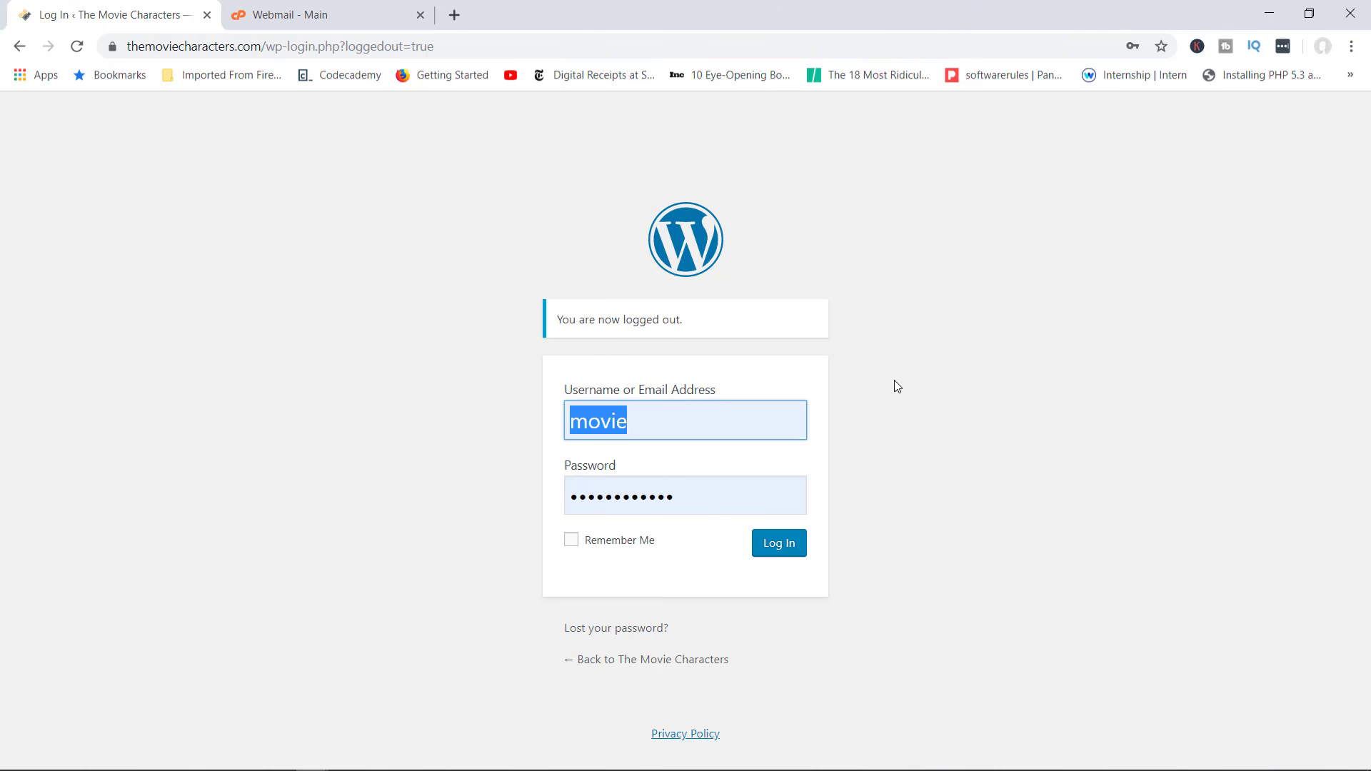
left_click(894, 381)
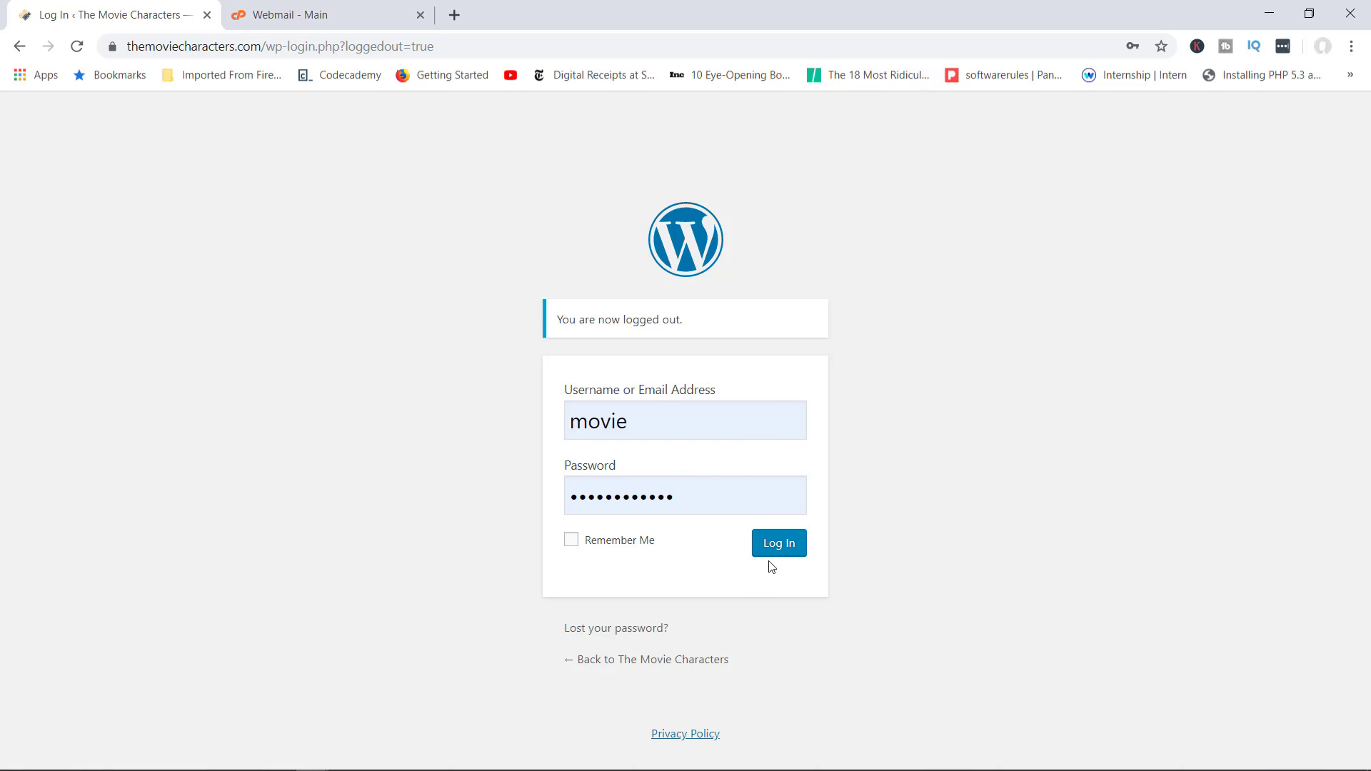
left_click(790, 548)
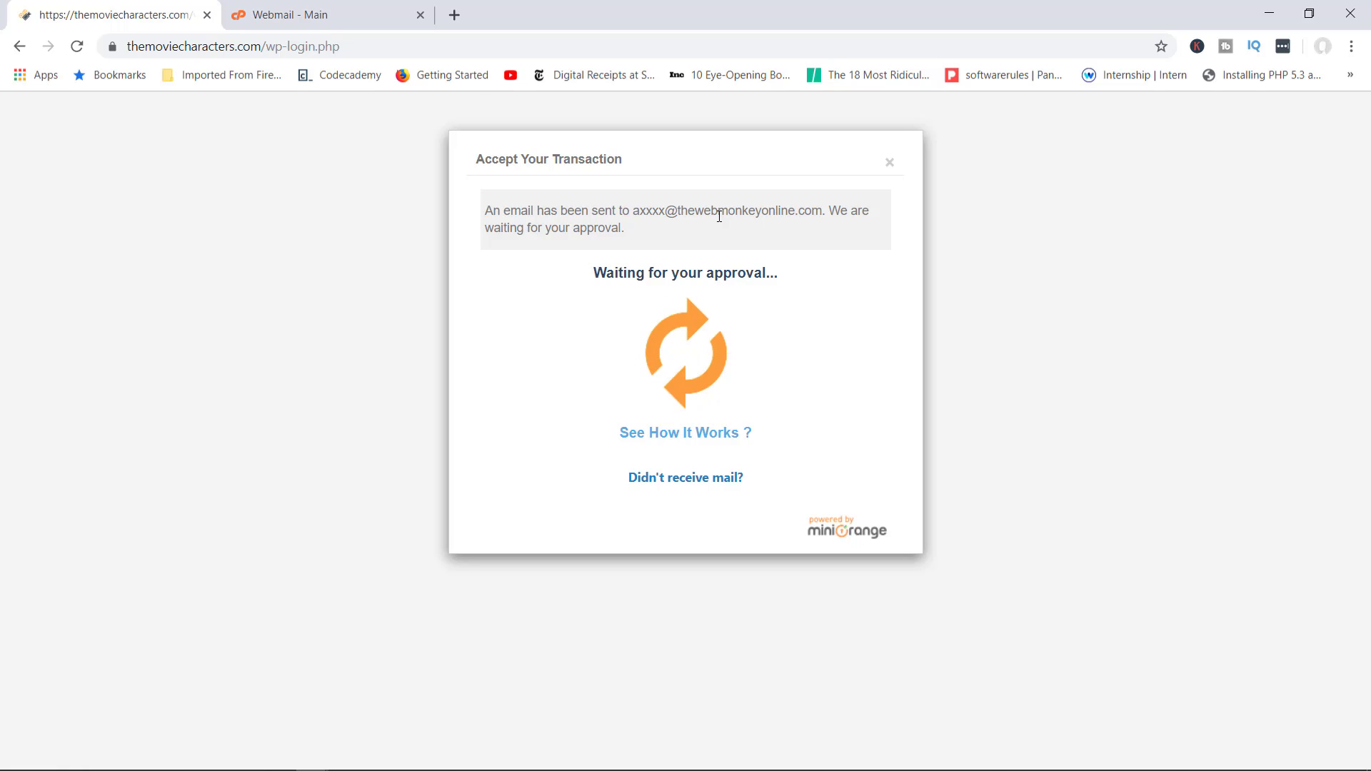
left_click(343, 20)
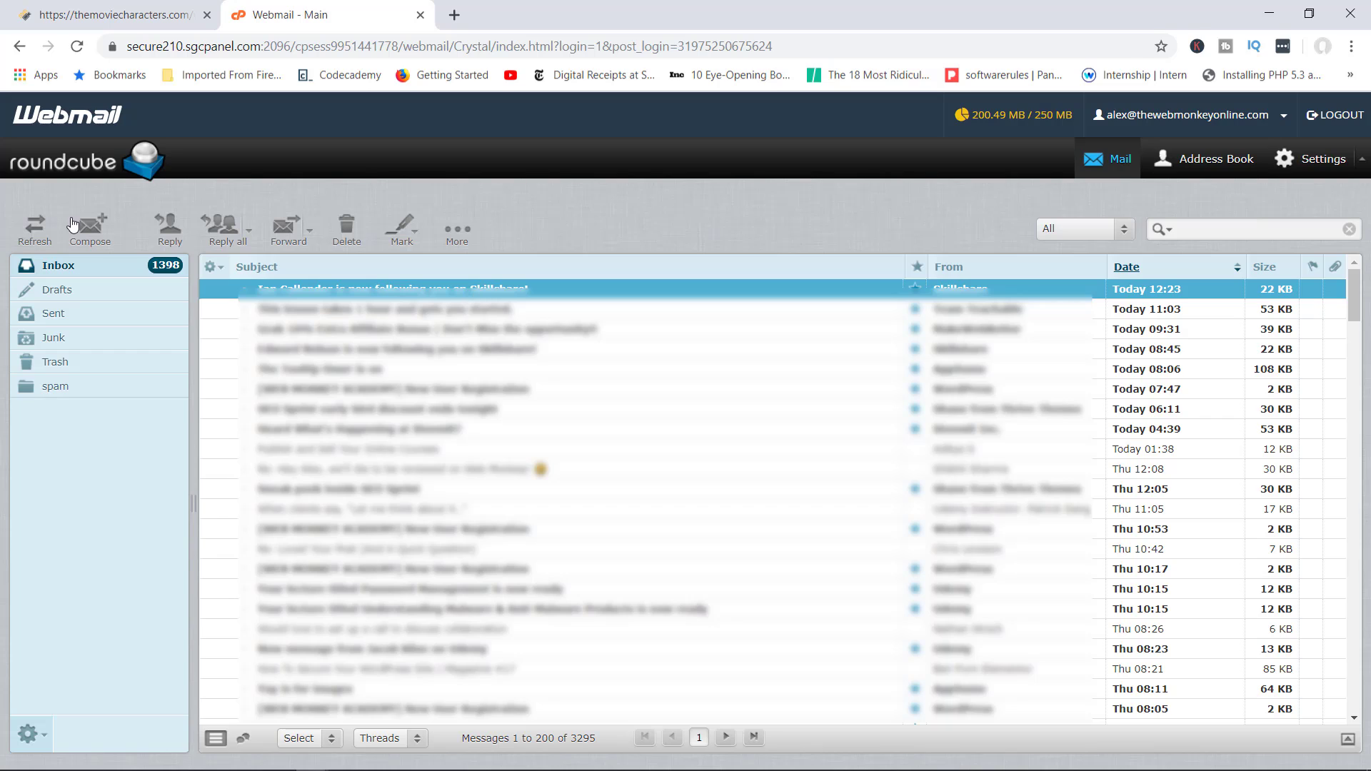
Refresh the Roundcube inbox, open 'Your Requested One Time Passcode' and accept the login transaction.
left_click(36, 238)
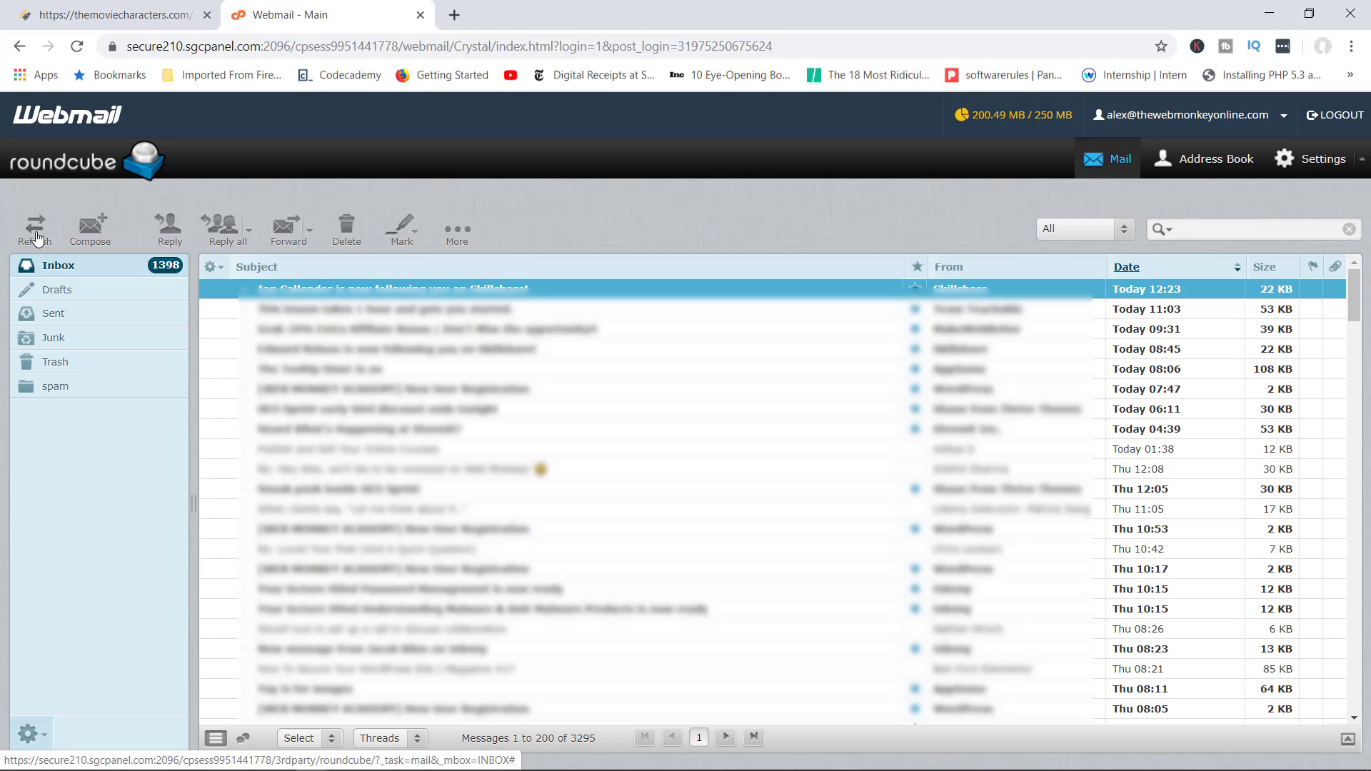
left_click(36, 238)
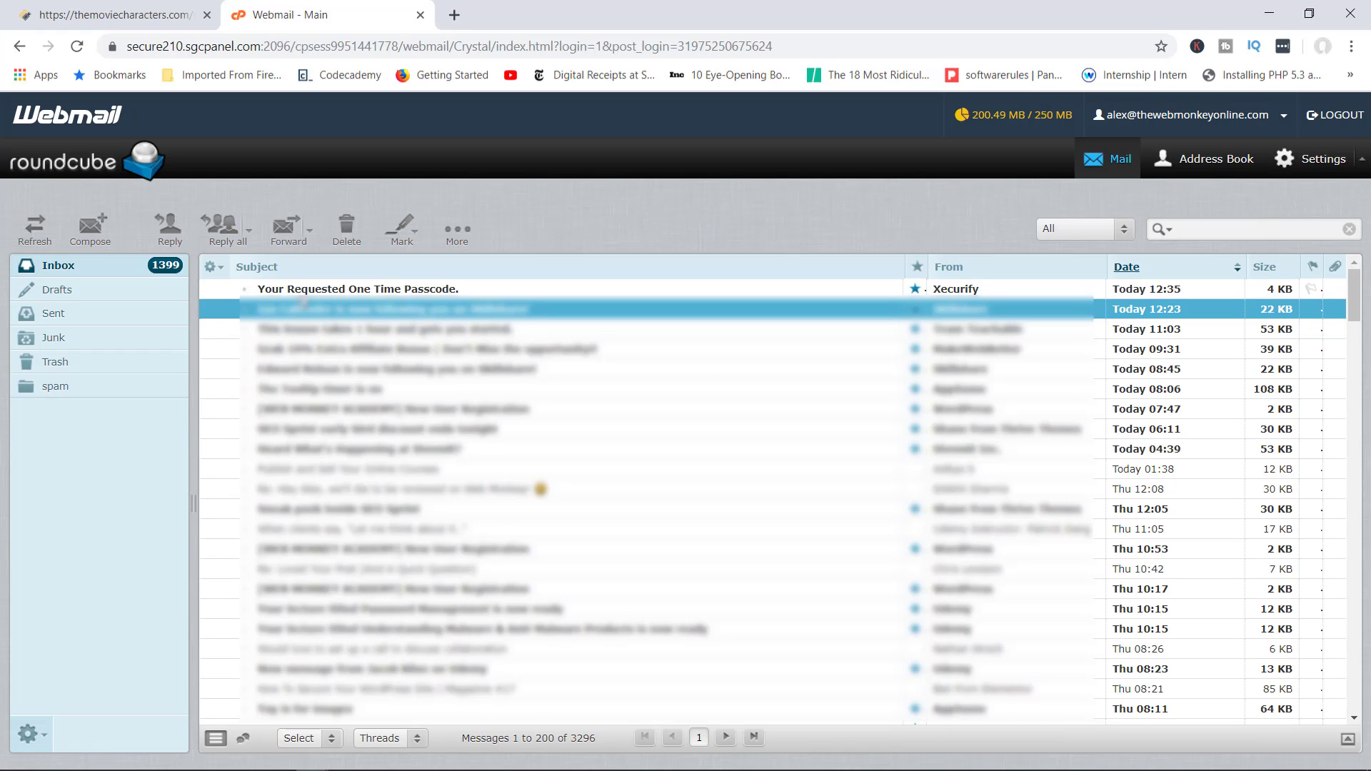
double_click(345, 290)
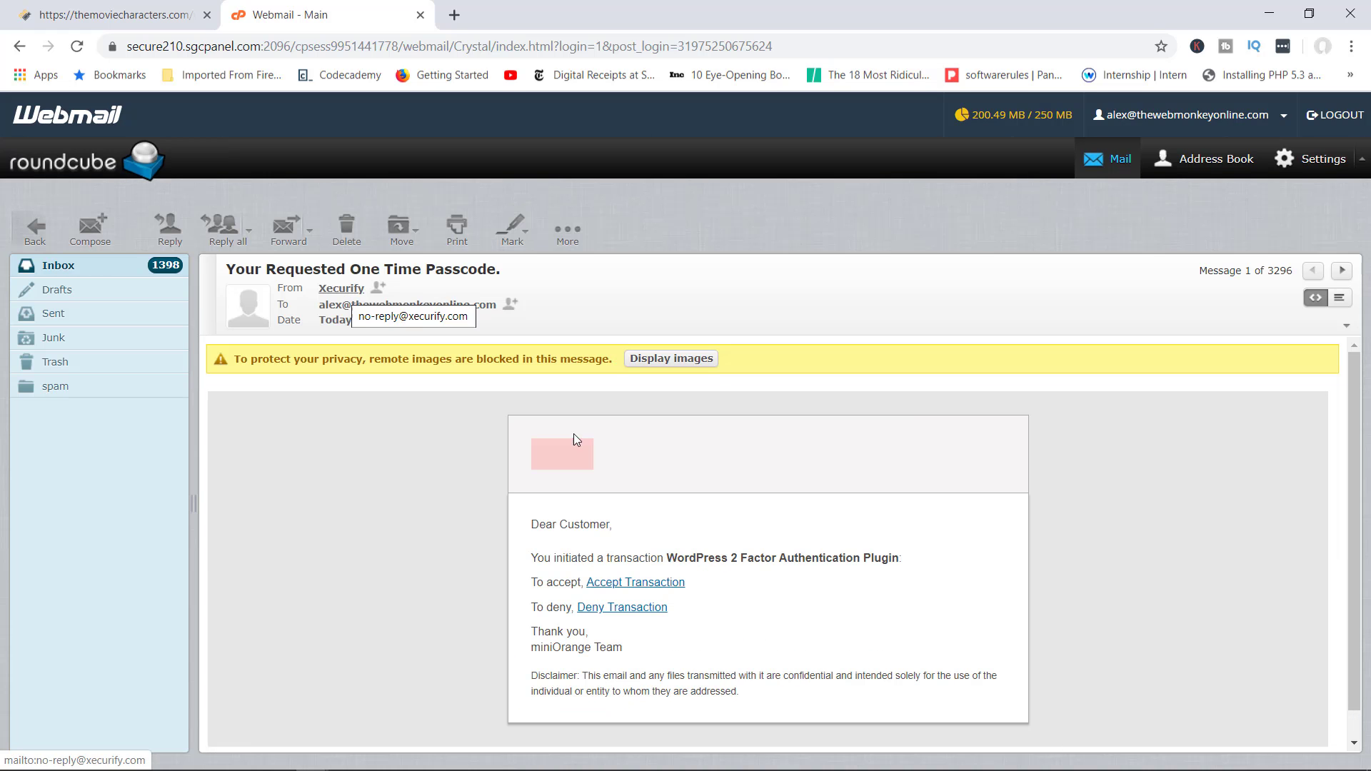
left_click(651, 587)
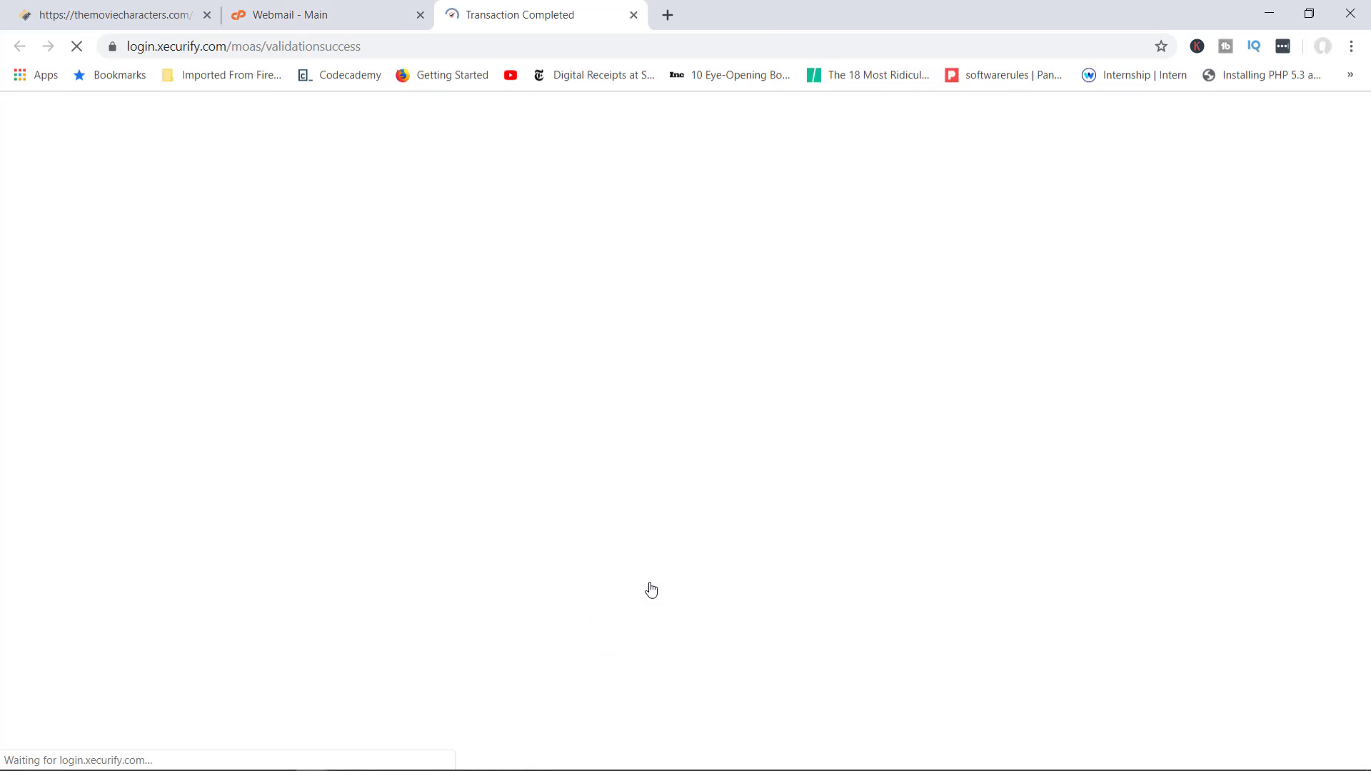
Back in WordPress, open miniOrange 2-Factor's two-factor method setup page.
left_click(140, 14)
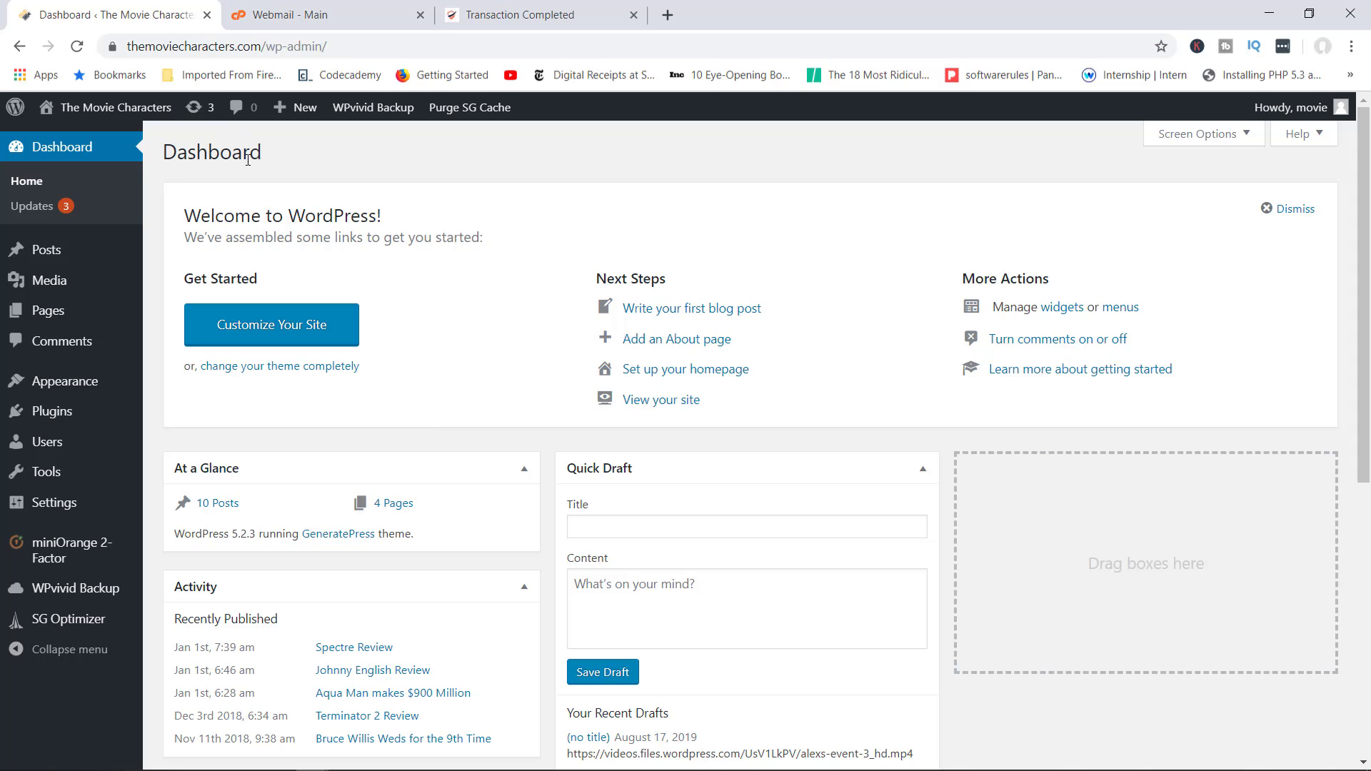
left_click(102, 563)
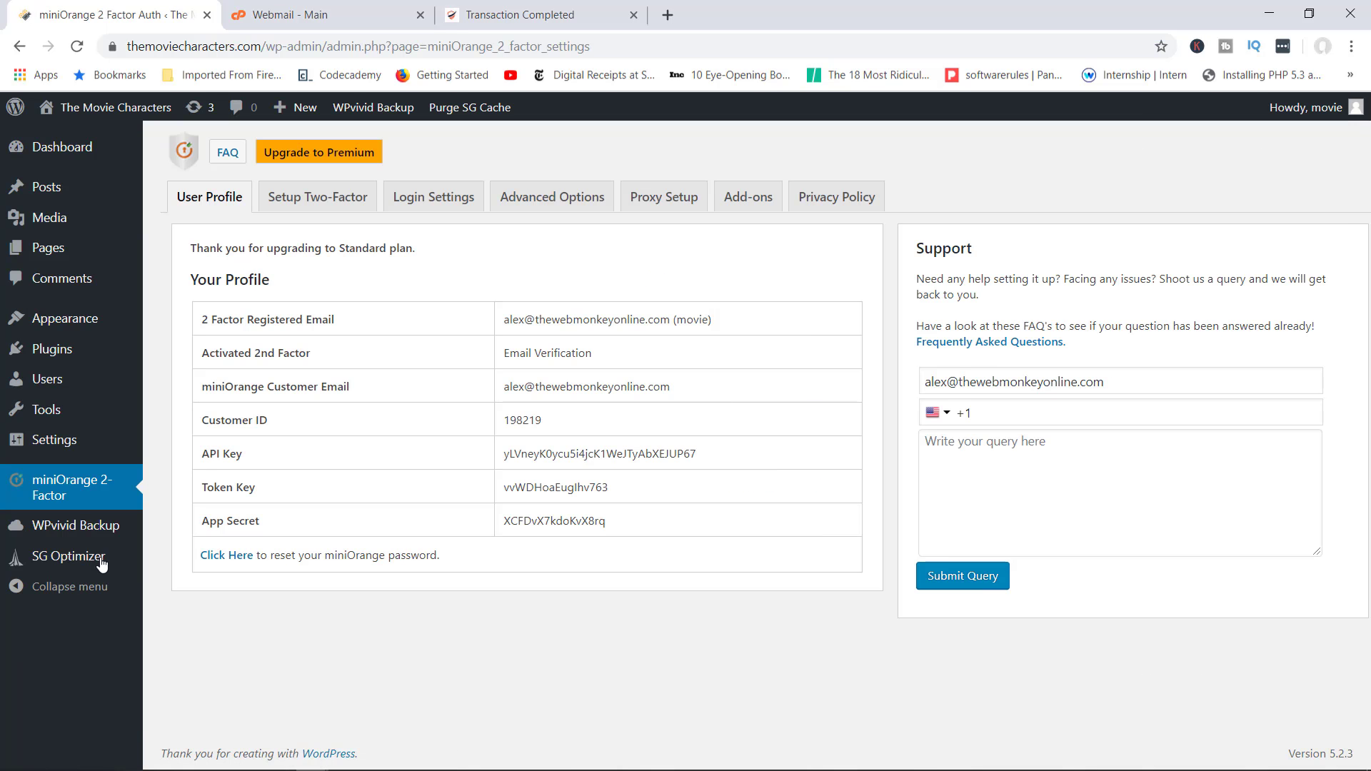
left_click(343, 205)
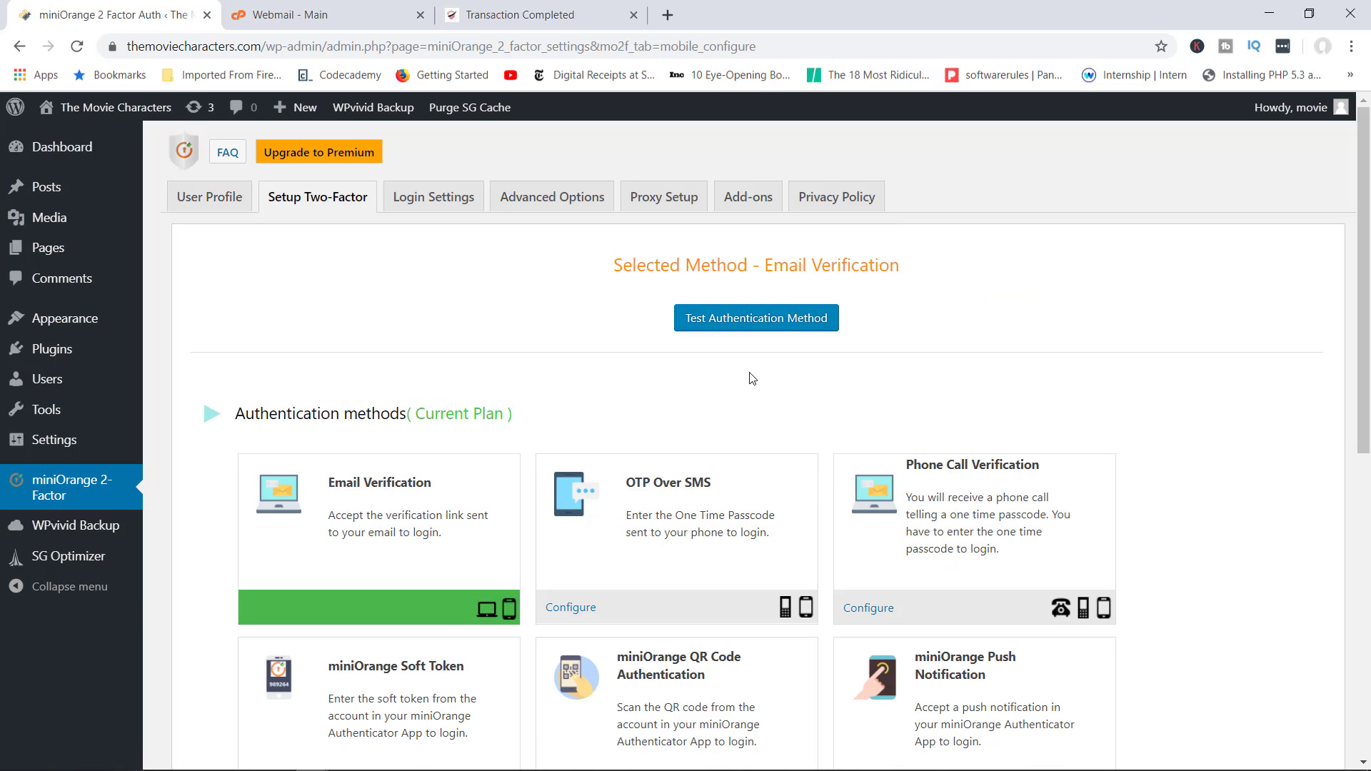
Scroll the miniOrange setup page down to the Security Questions card below Email Verification.
left_click_drag(1364, 267, 1337, 510)
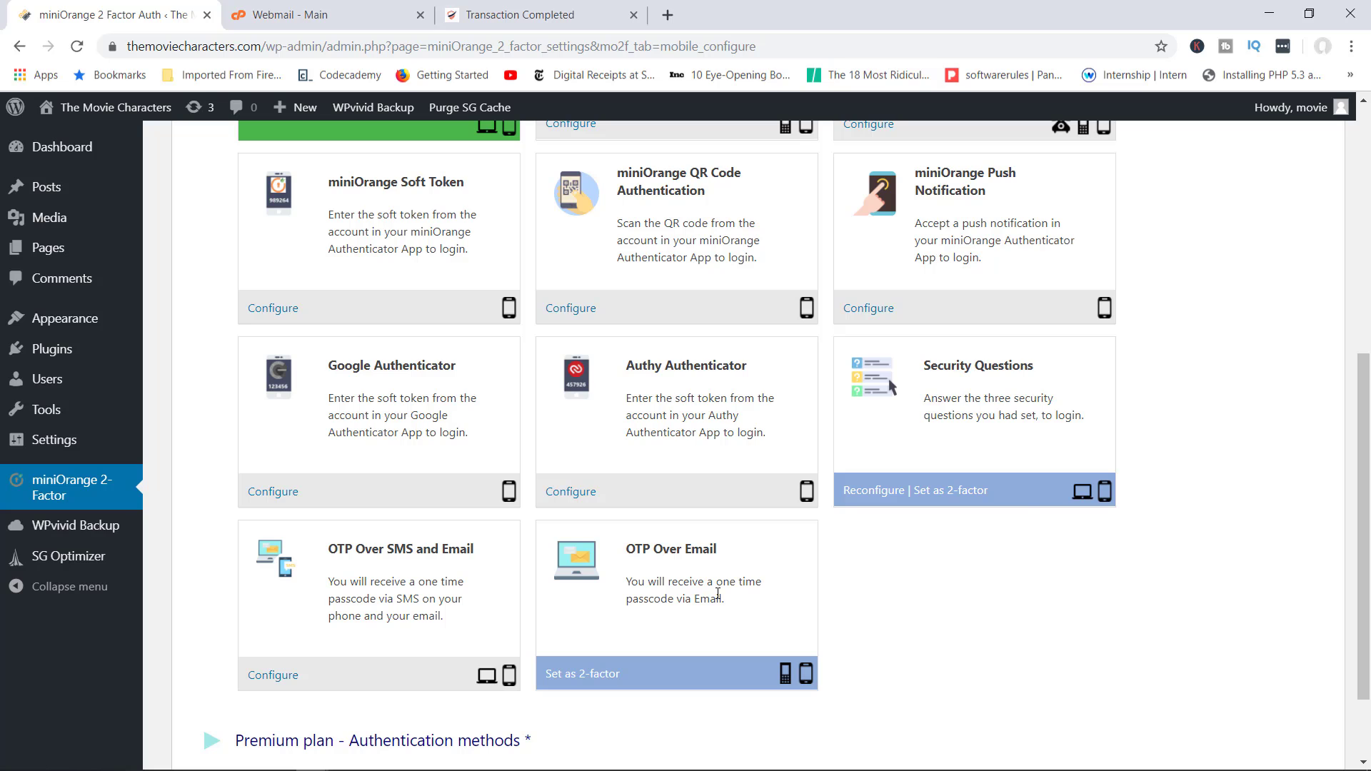
left_click_drag(1361, 480, 1367, 387)
scroll(1310, 480, "down", 3)
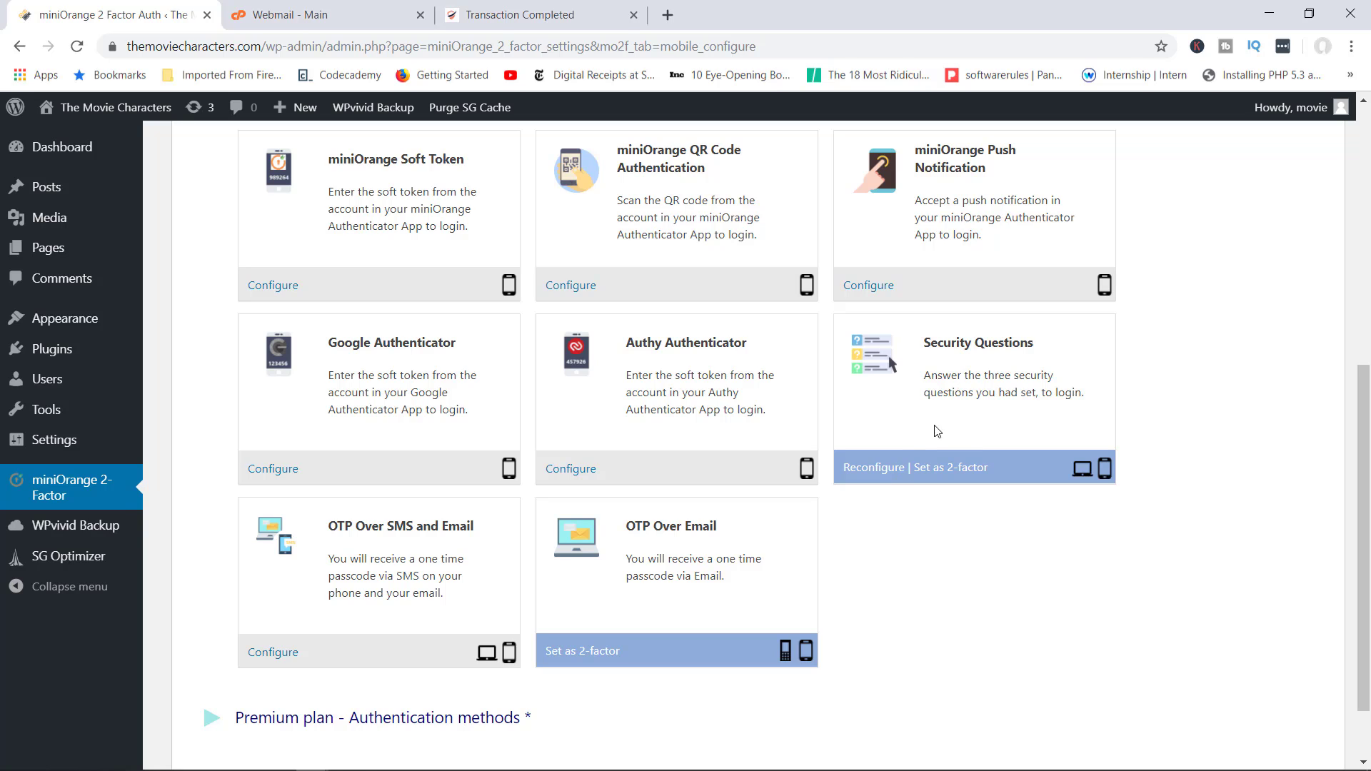
left_click(886, 473)
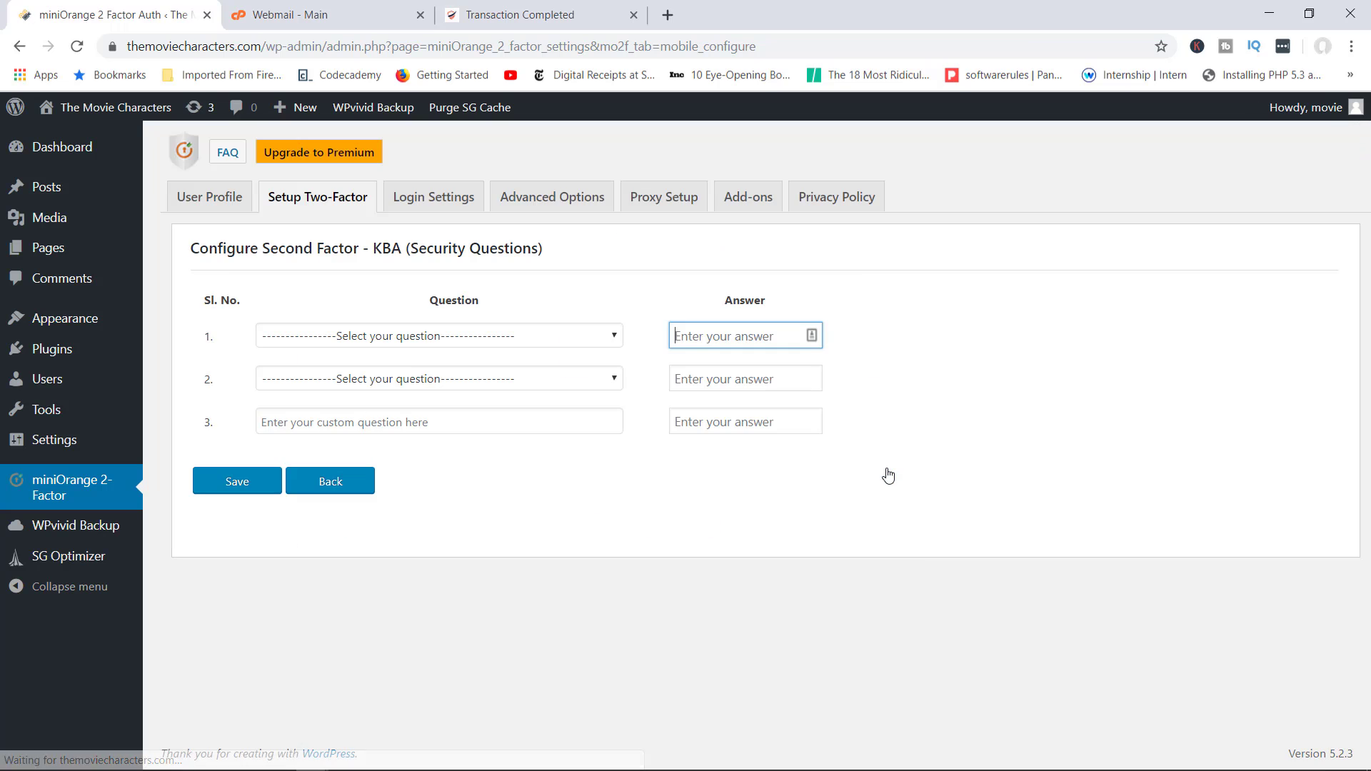
left_click(516, 340)
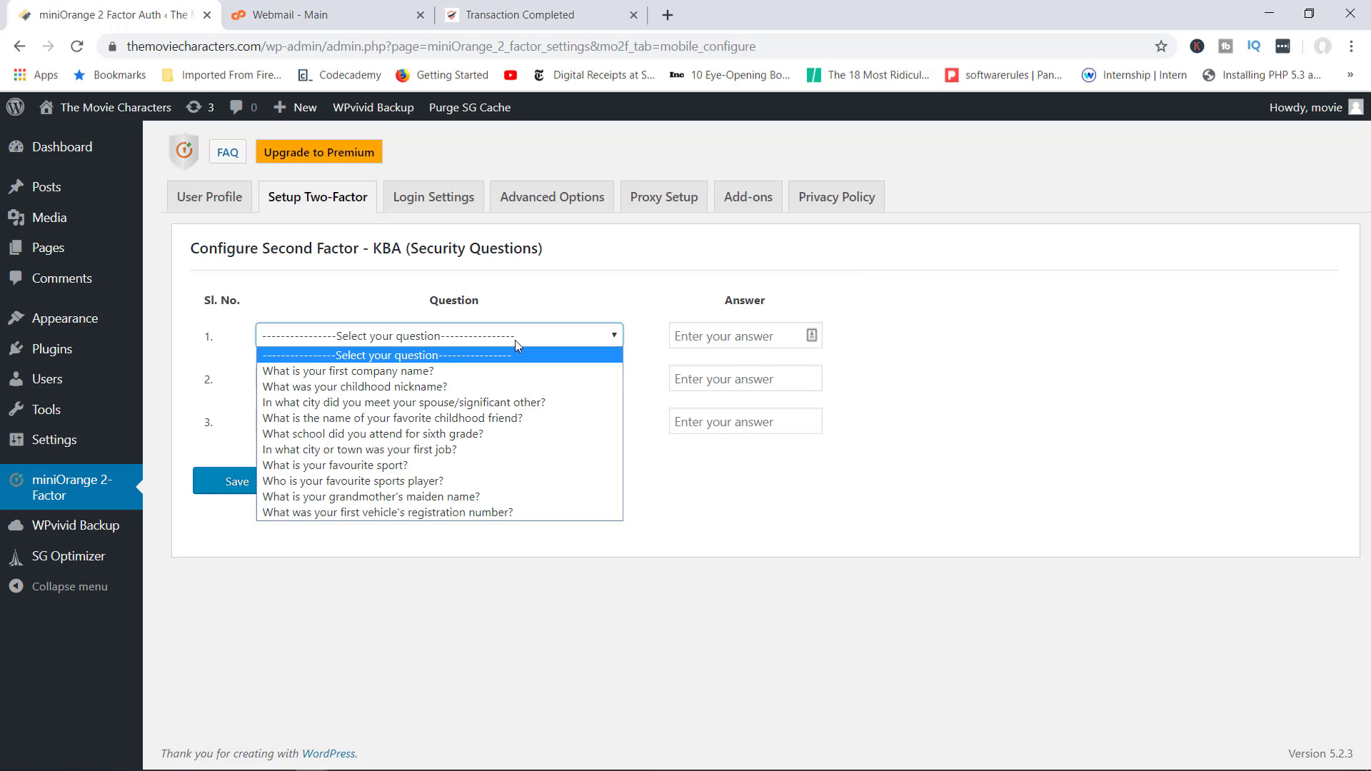
left_click(447, 388)
left_click(698, 335)
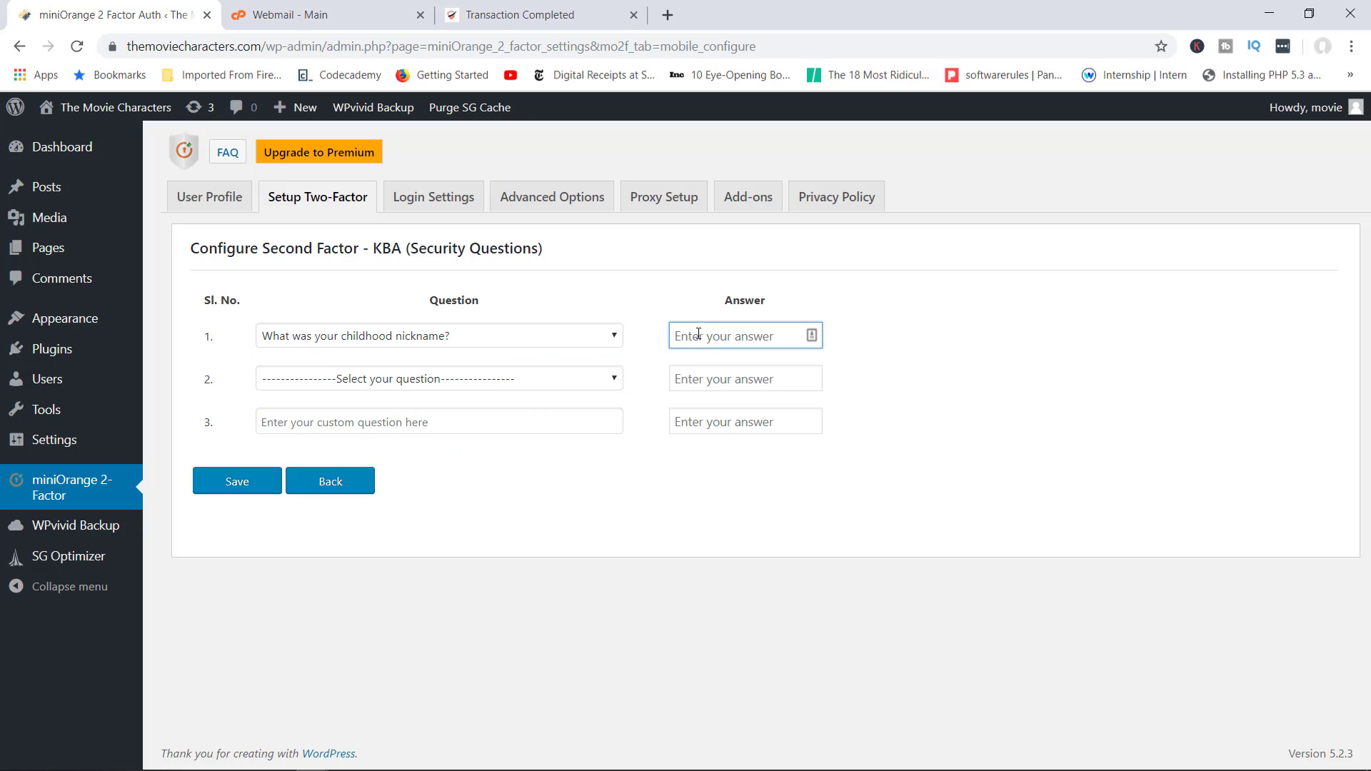
left_click(573, 380)
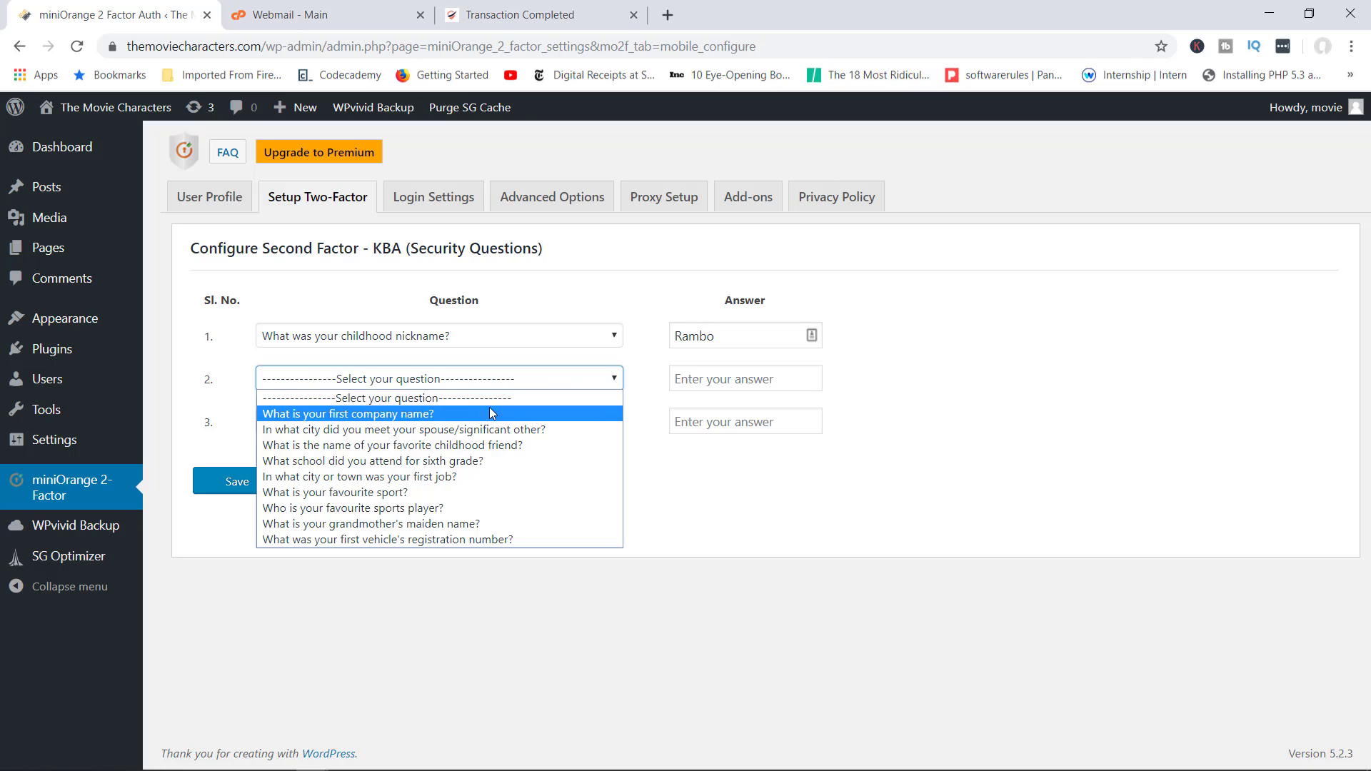
left_click(457, 492)
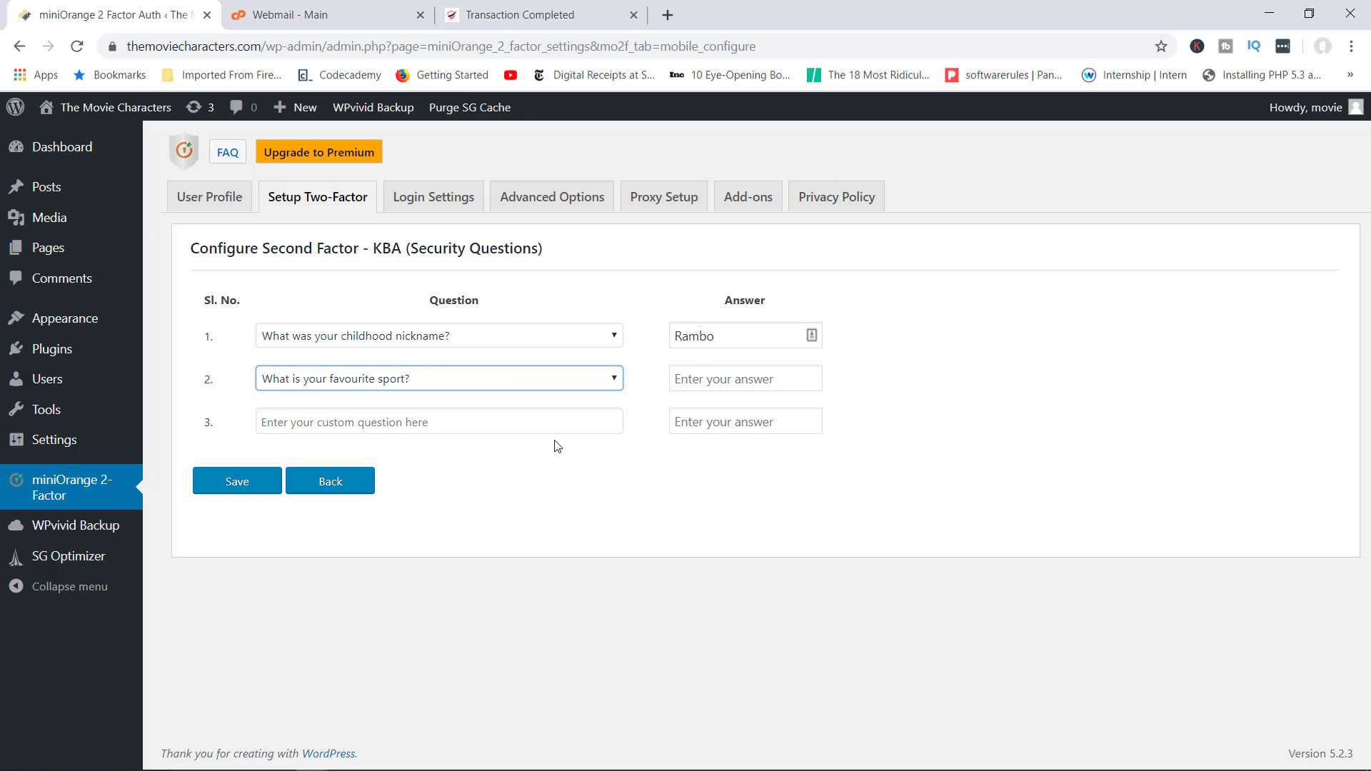
left_click(717, 377)
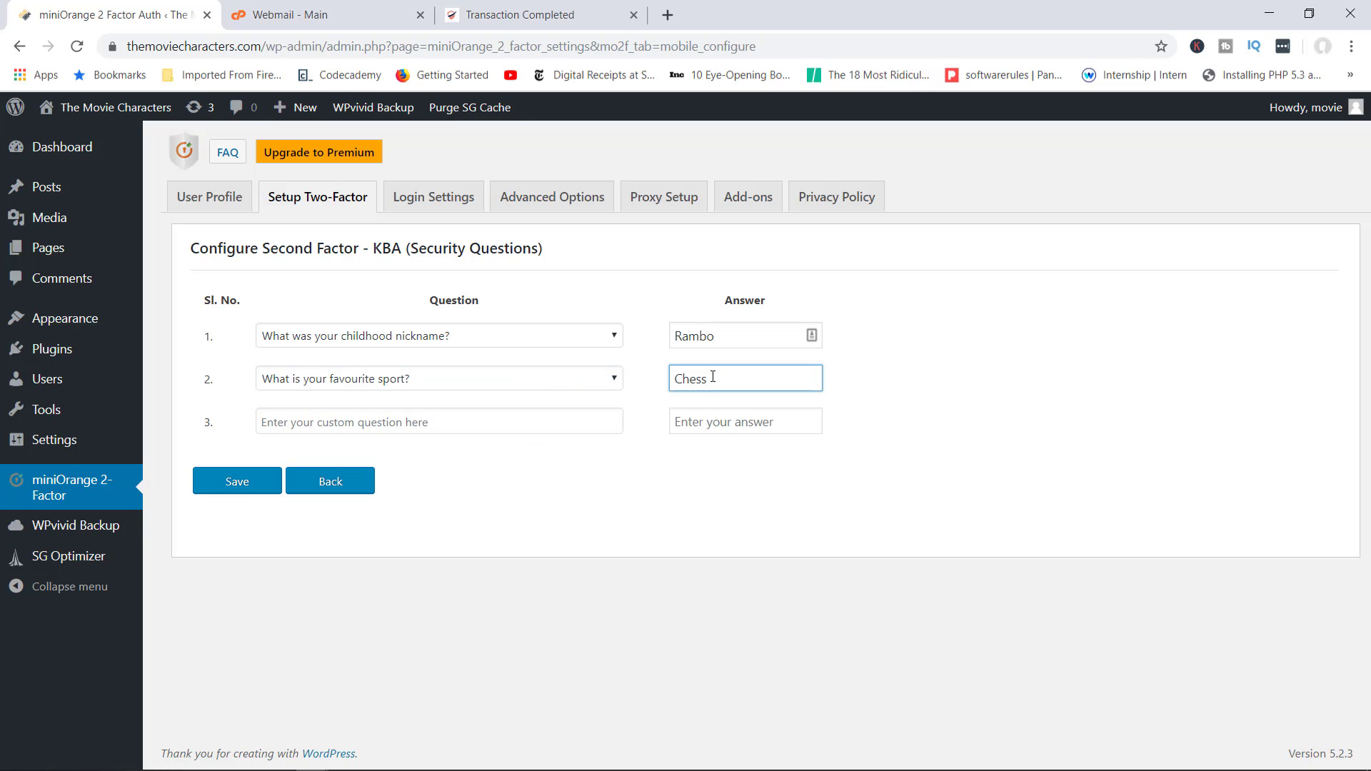
left_click(480, 419)
type("Wh")
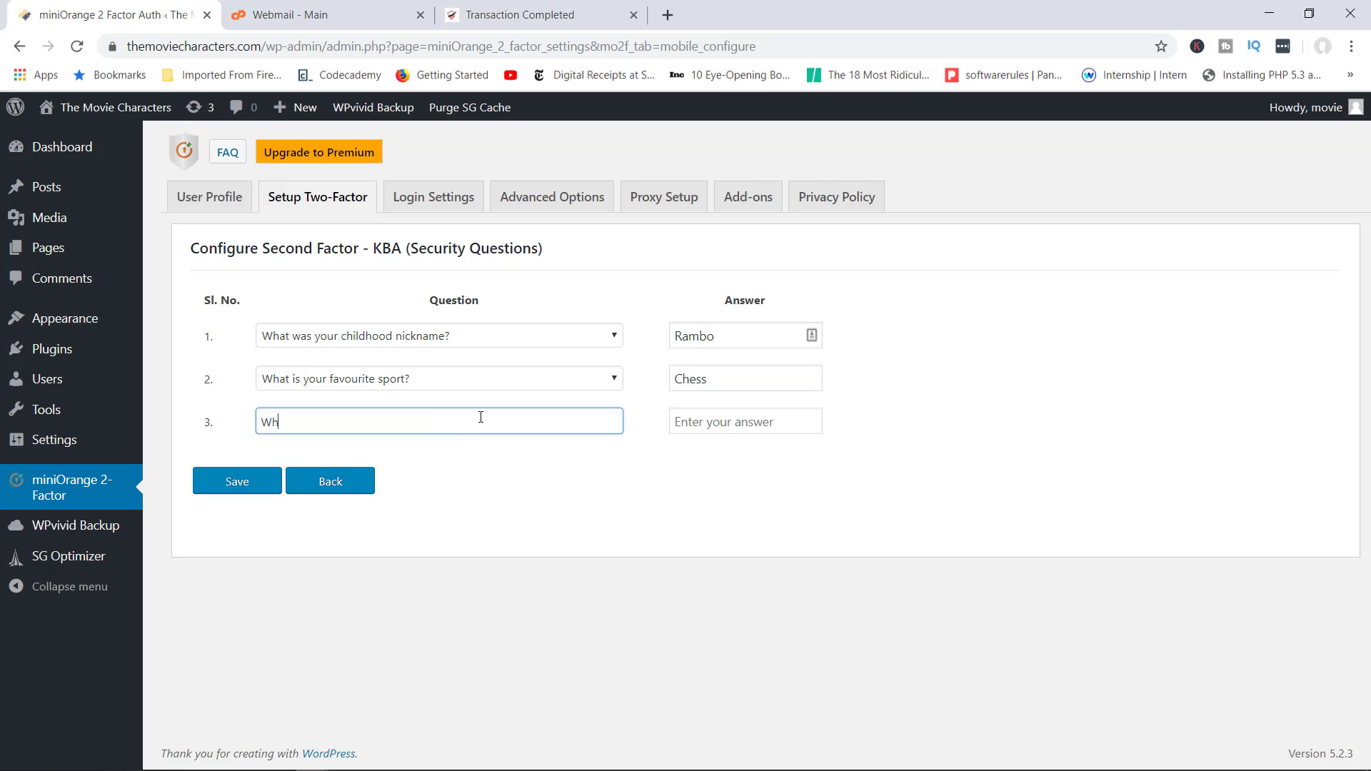
type("at is your favourite food?")
key("Tab")
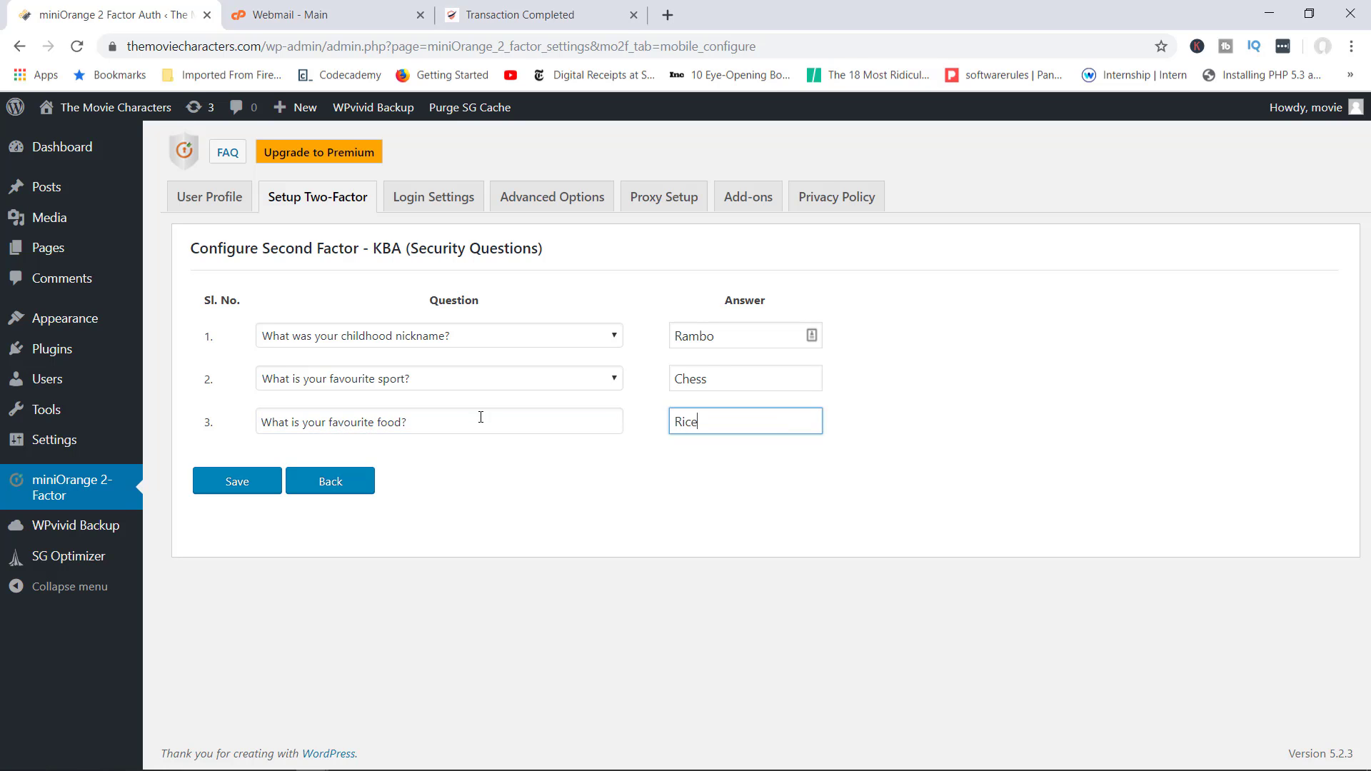
left_click(265, 486)
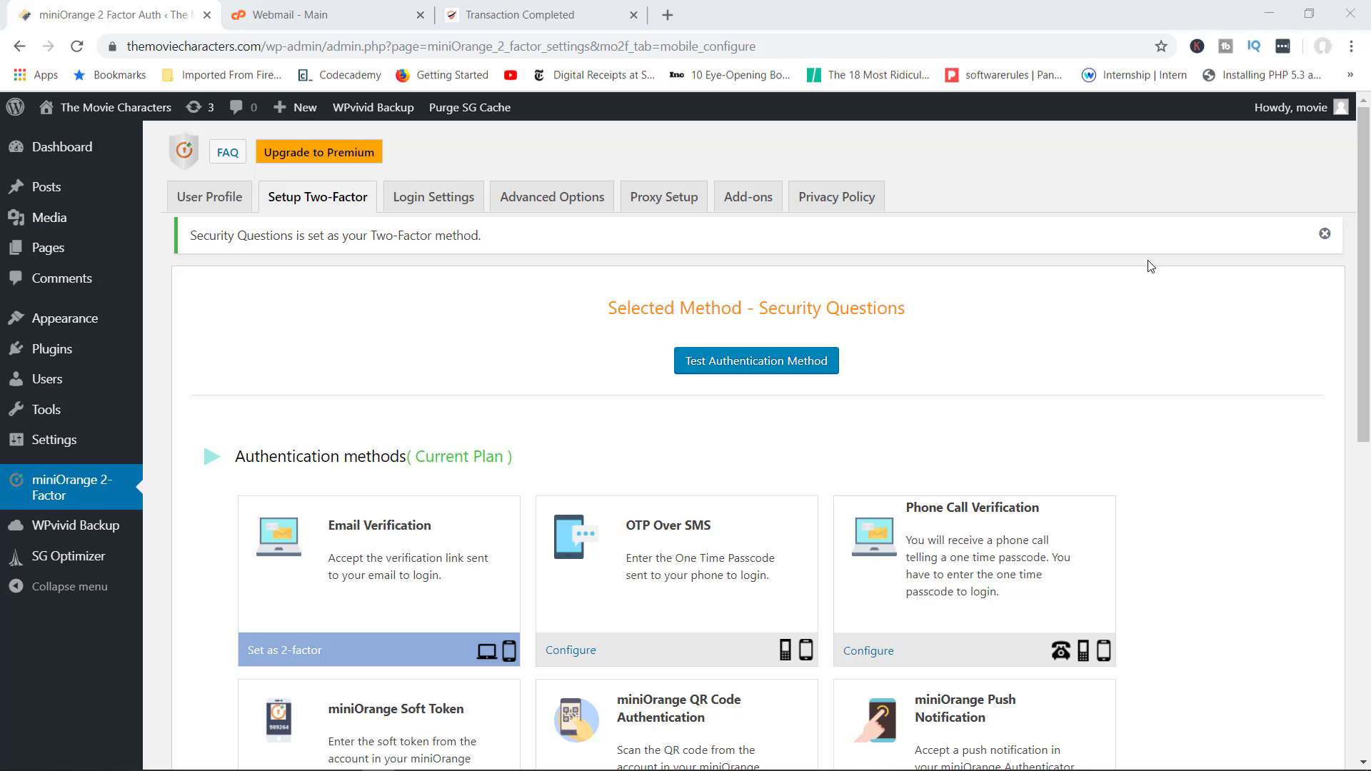
Set Email Verification as the active 2-factor method in miniOrange.
scroll(1335, 388, "down", 4)
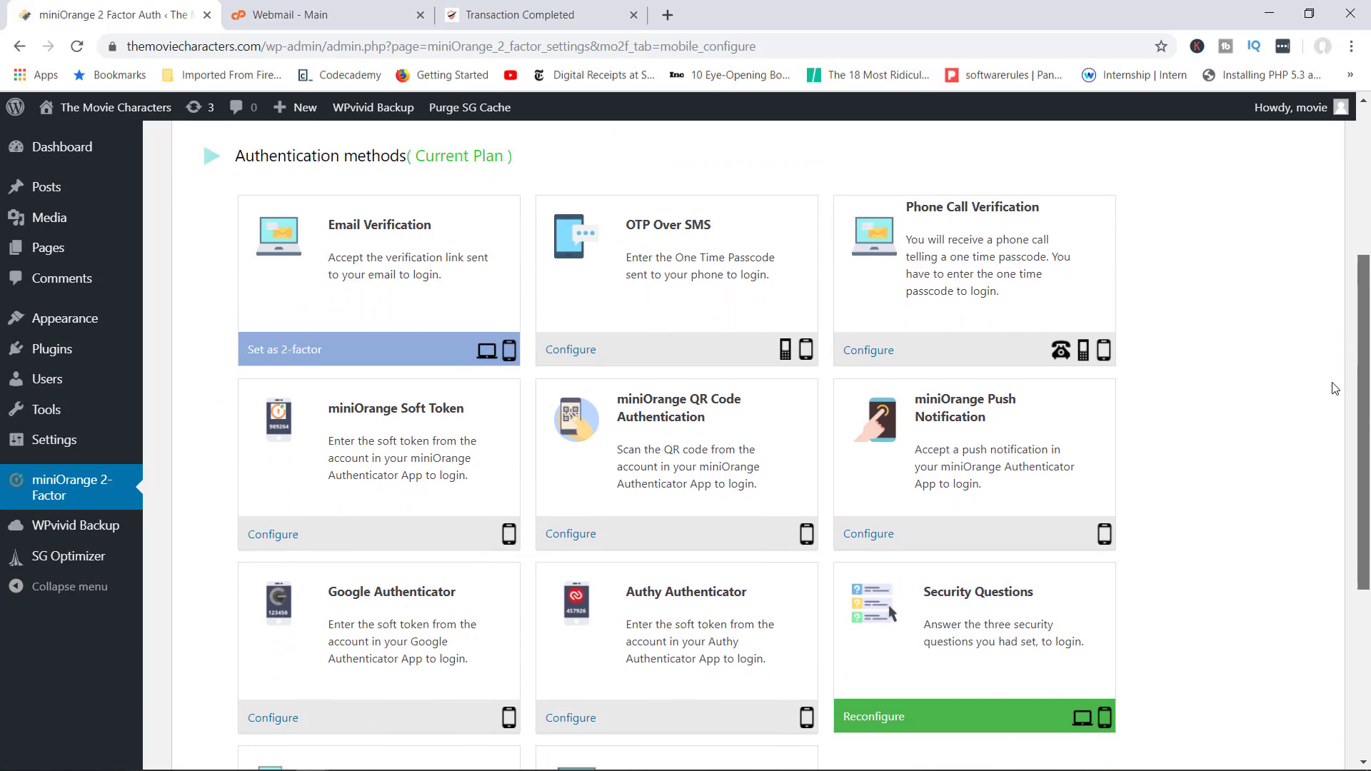
scroll(1332, 400, "down", 1)
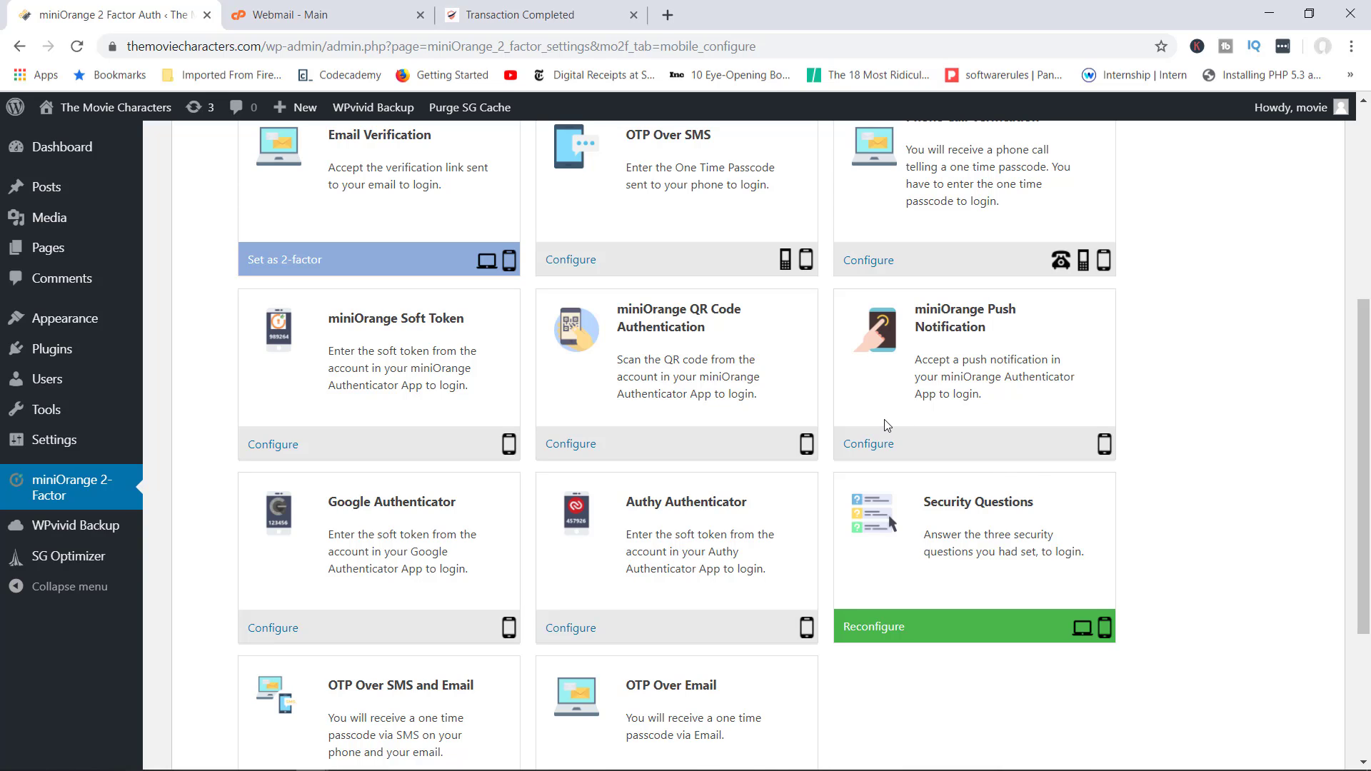
left_click(309, 261)
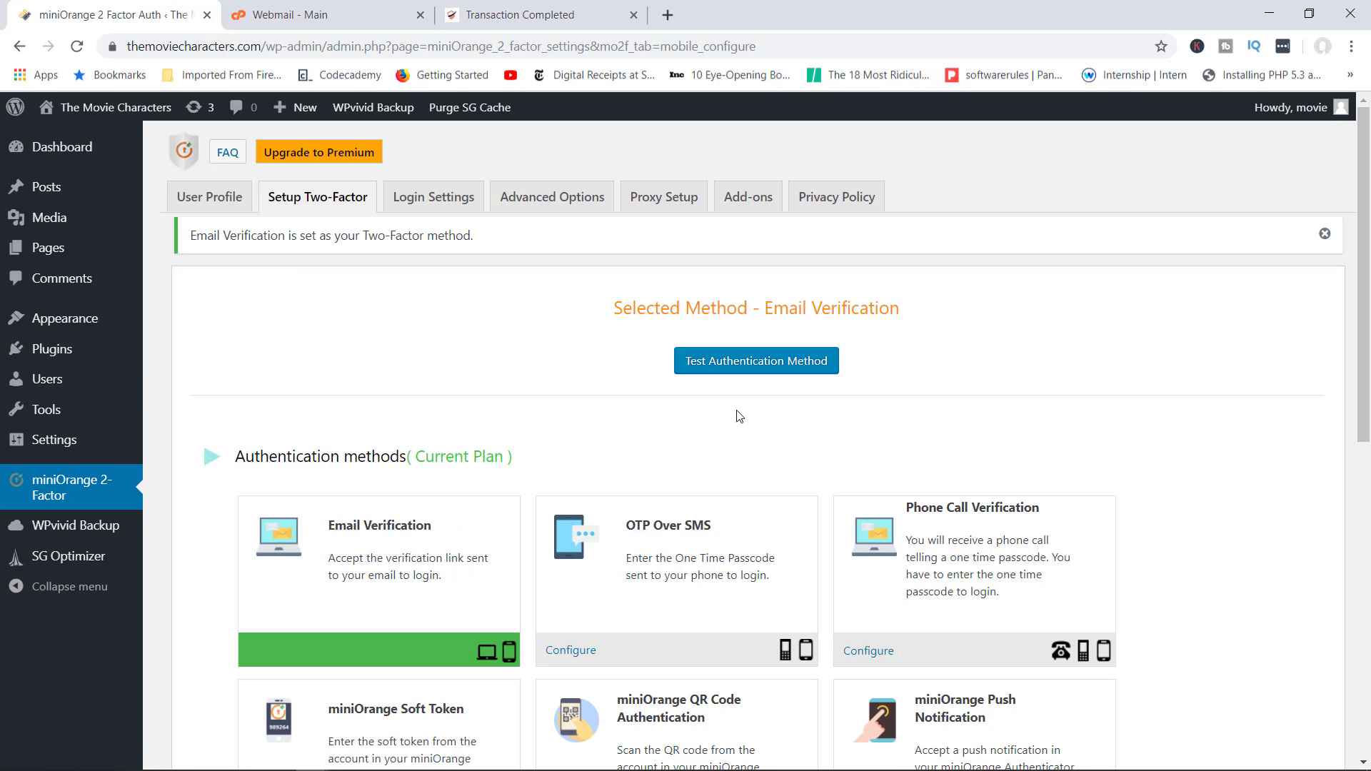
Log out of the WordPress admin from the Howdy menu.
left_click_drag(1363, 319, 1363, 500)
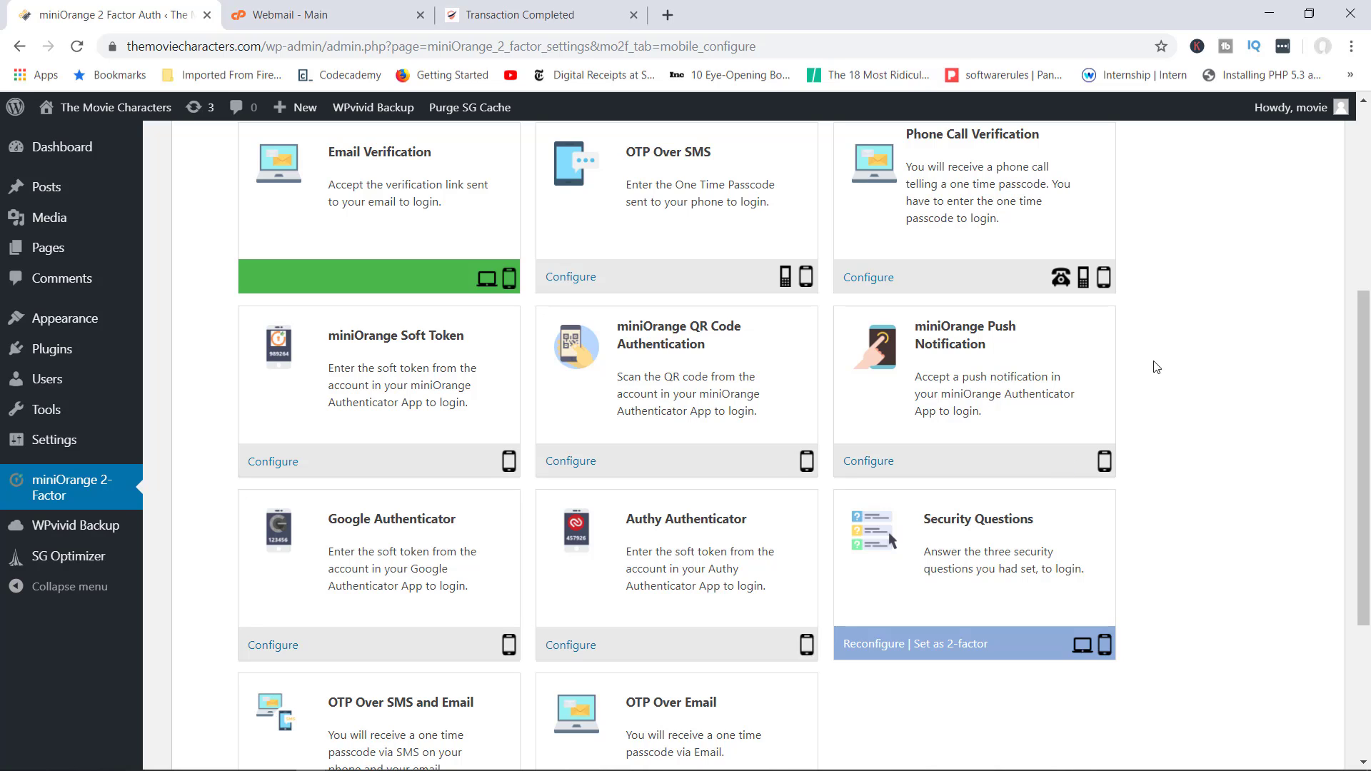
mouse_move(1314, 107)
left_click(1241, 204)
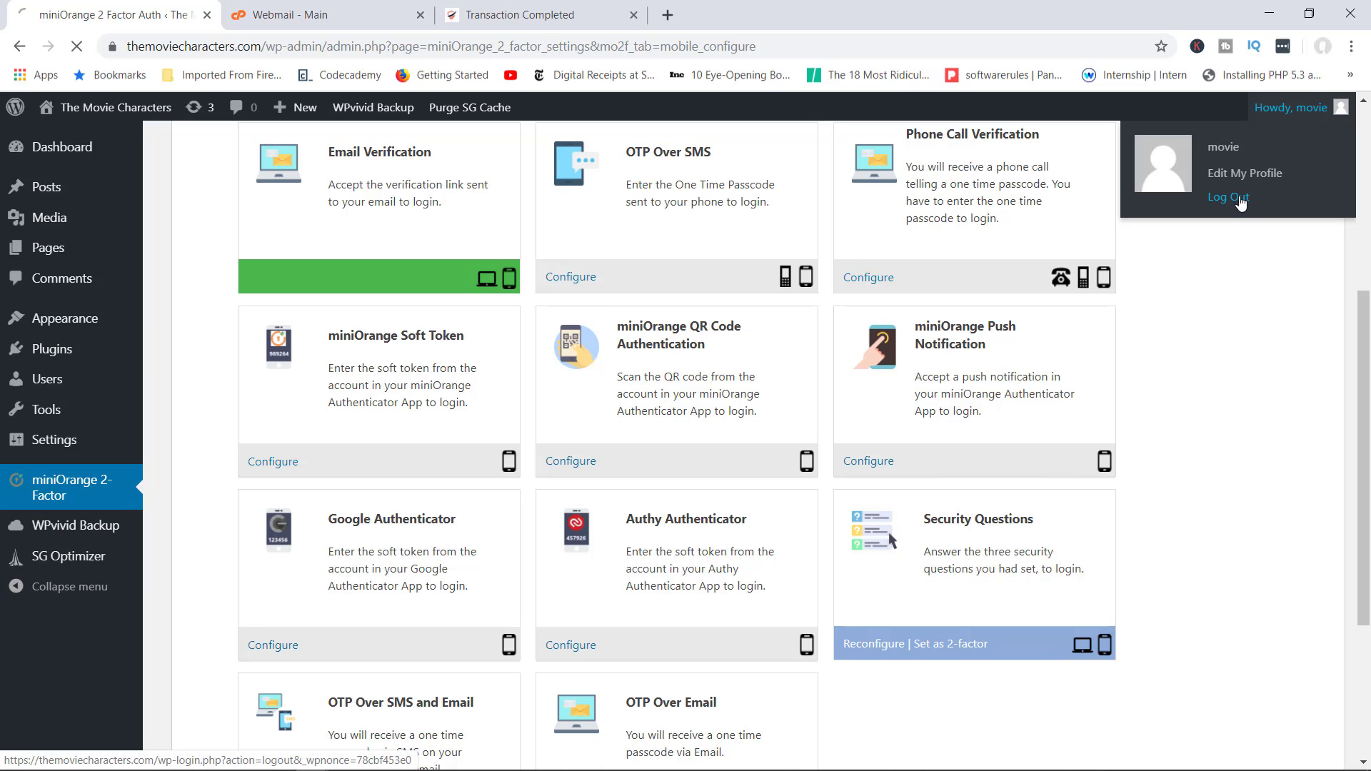
Close the Transaction Completed and webmail tabs and log in with saved credentials.
left_click(632, 15)
left_click(420, 15)
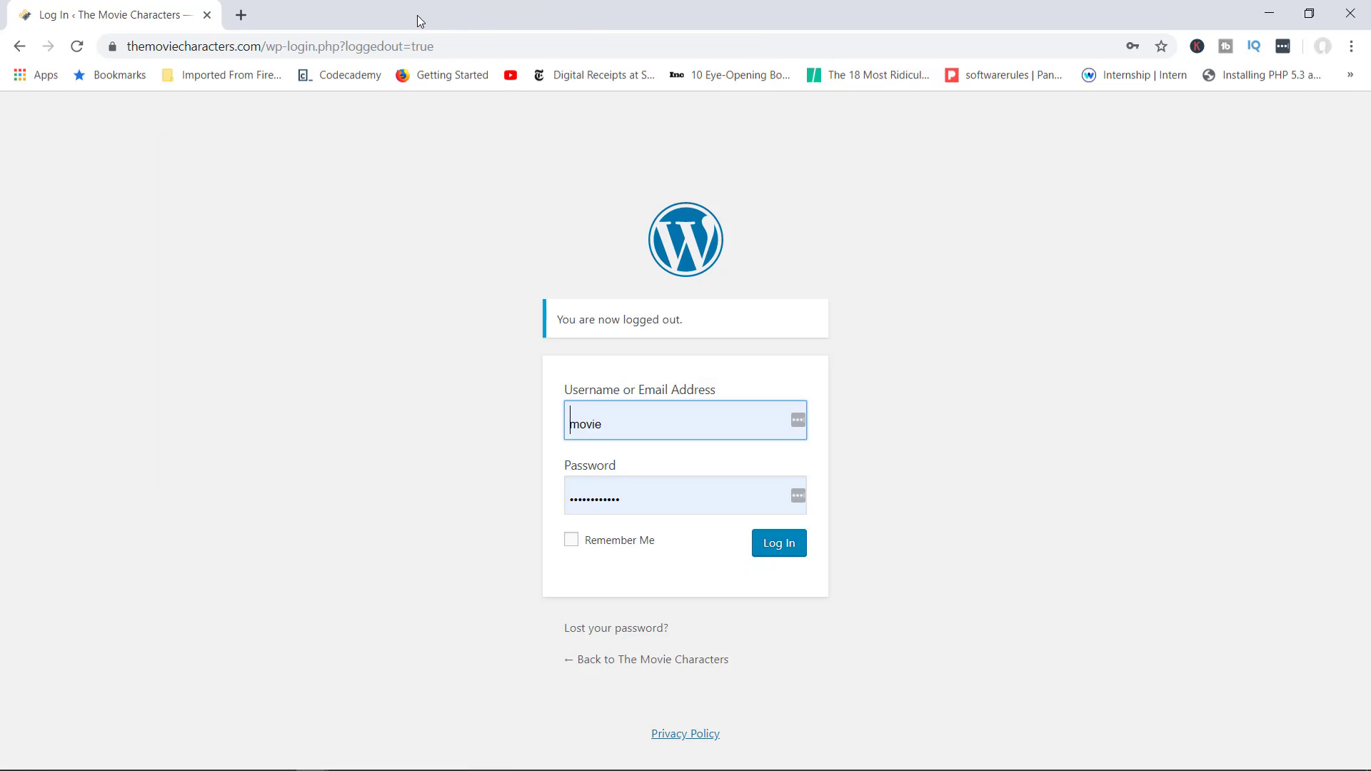
left_click(796, 543)
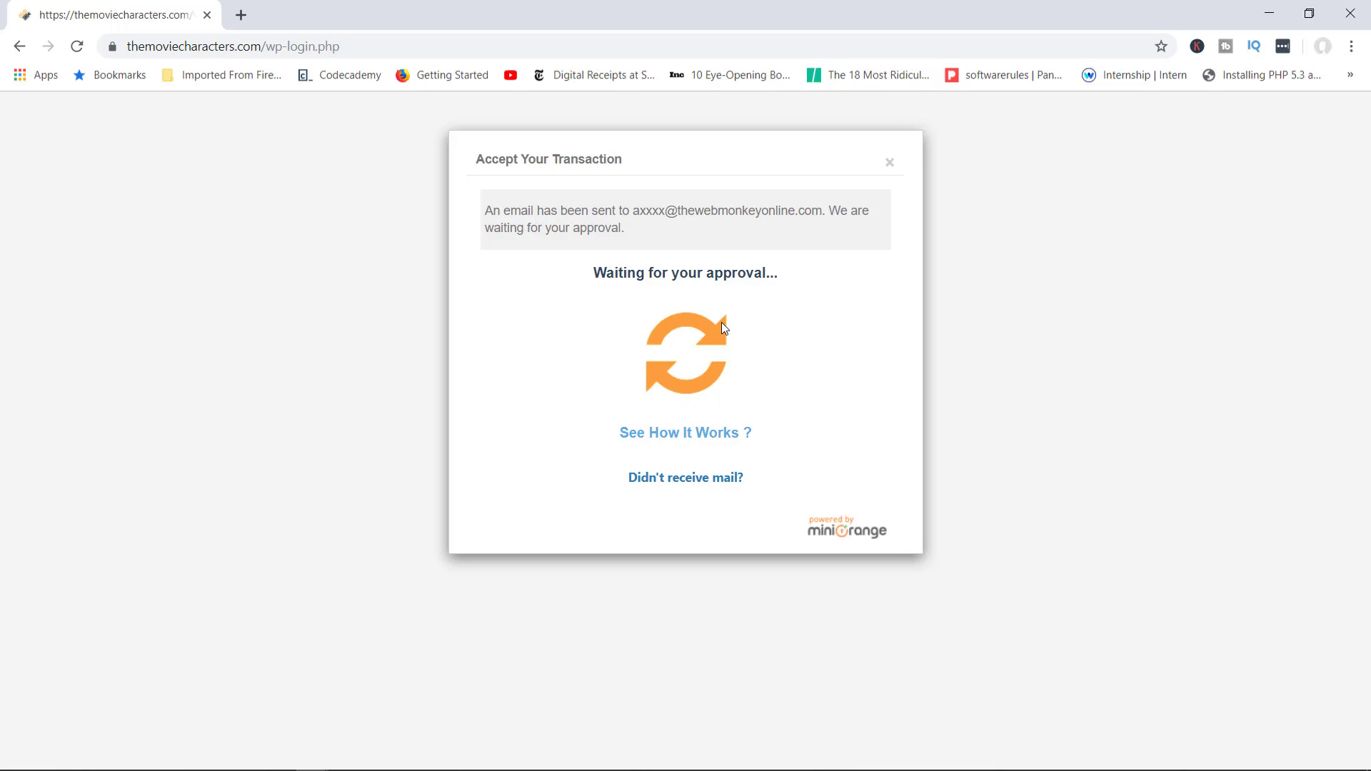
left_click(682, 485)
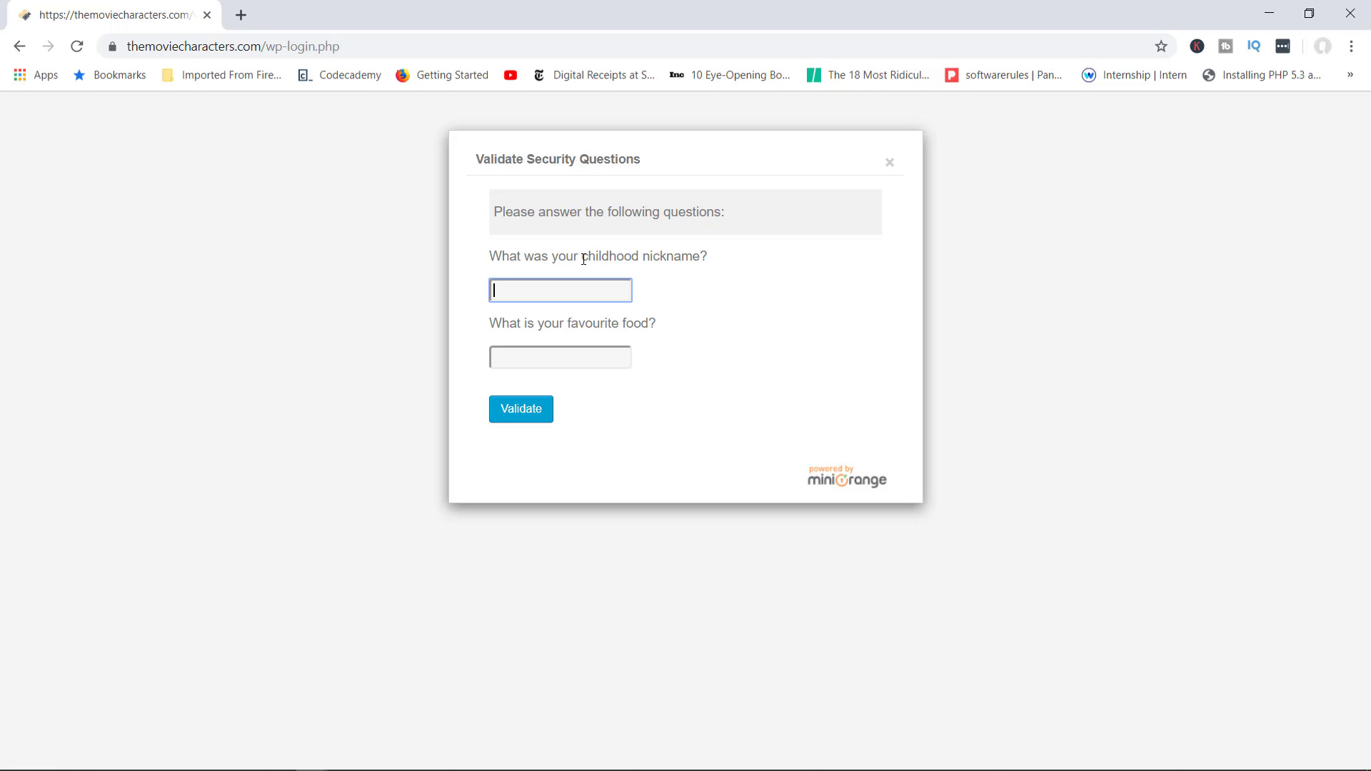
key("Tab")
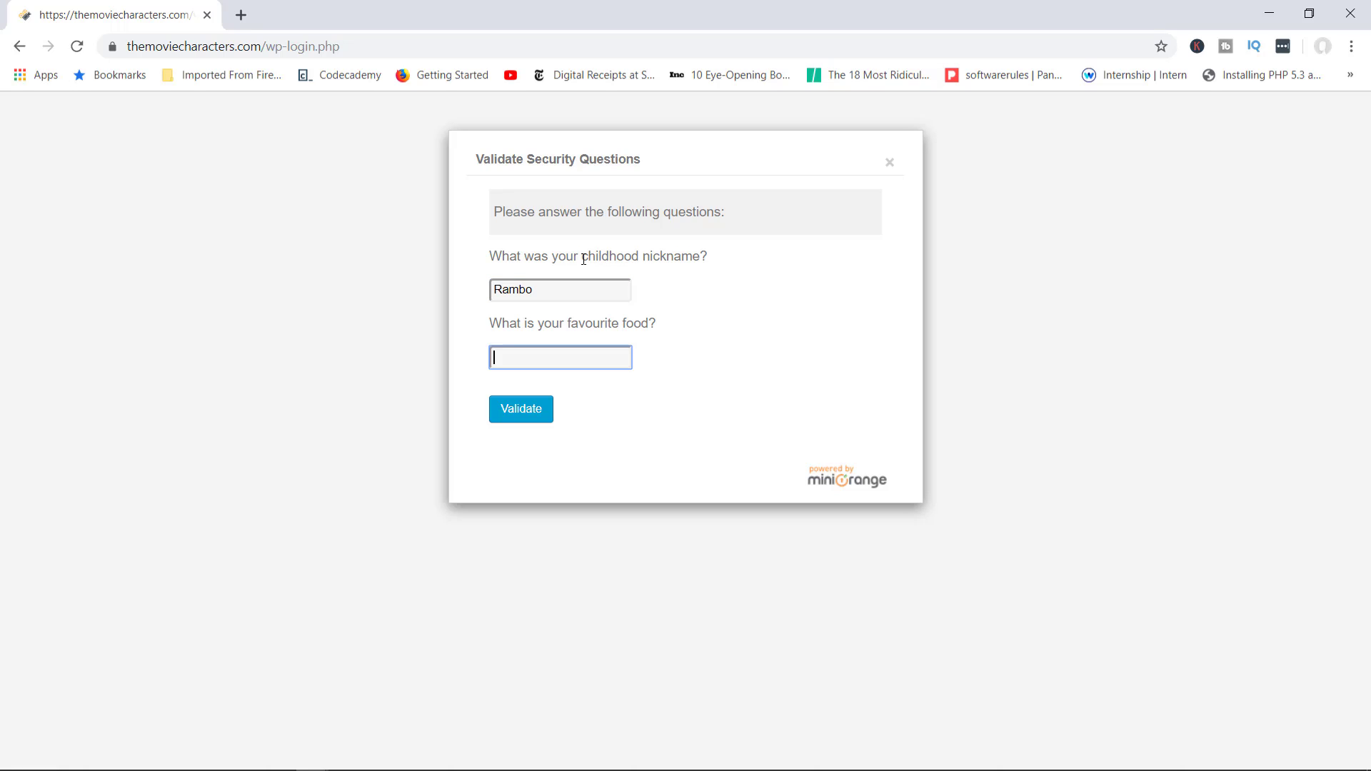
left_click(539, 409)
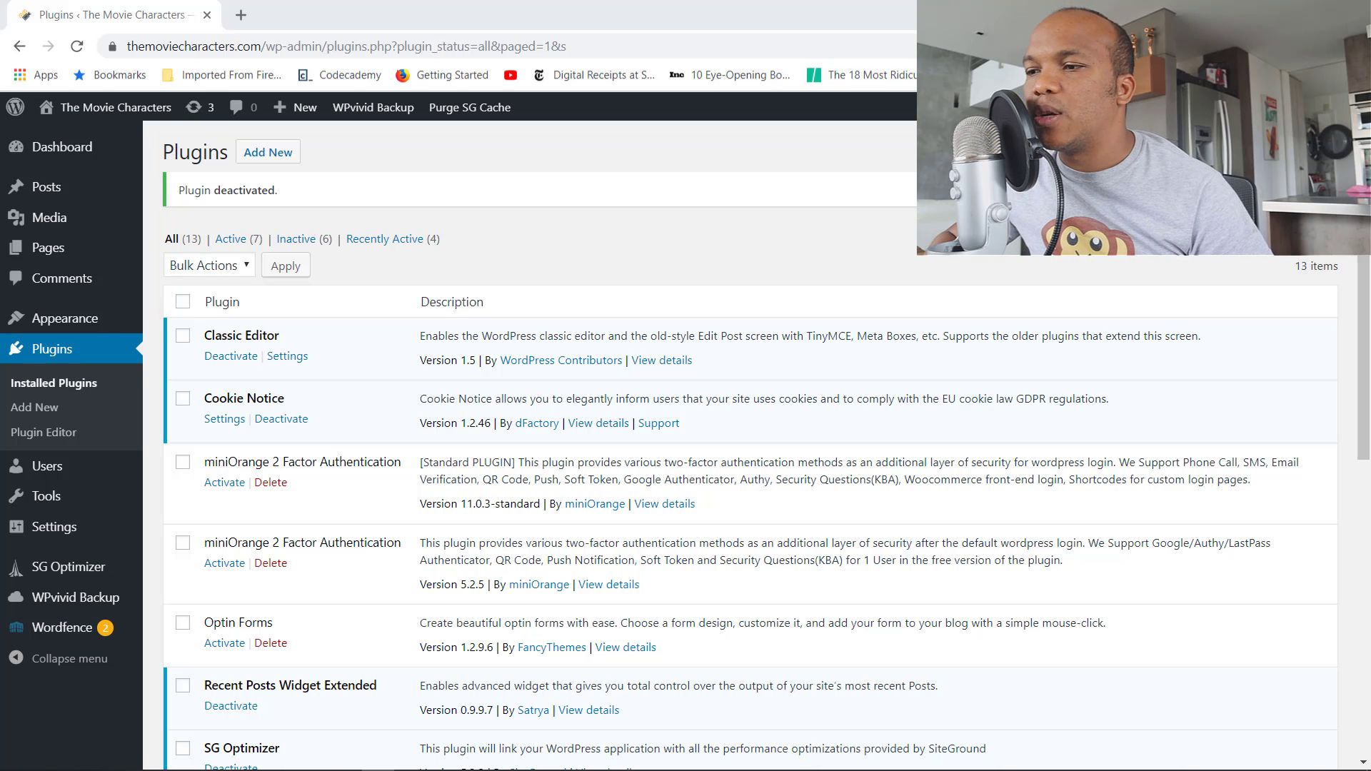
Open Wordfence Login Security to show the admin's 2FA QR code and five recovery codes.
mouse_move(1357, 767)
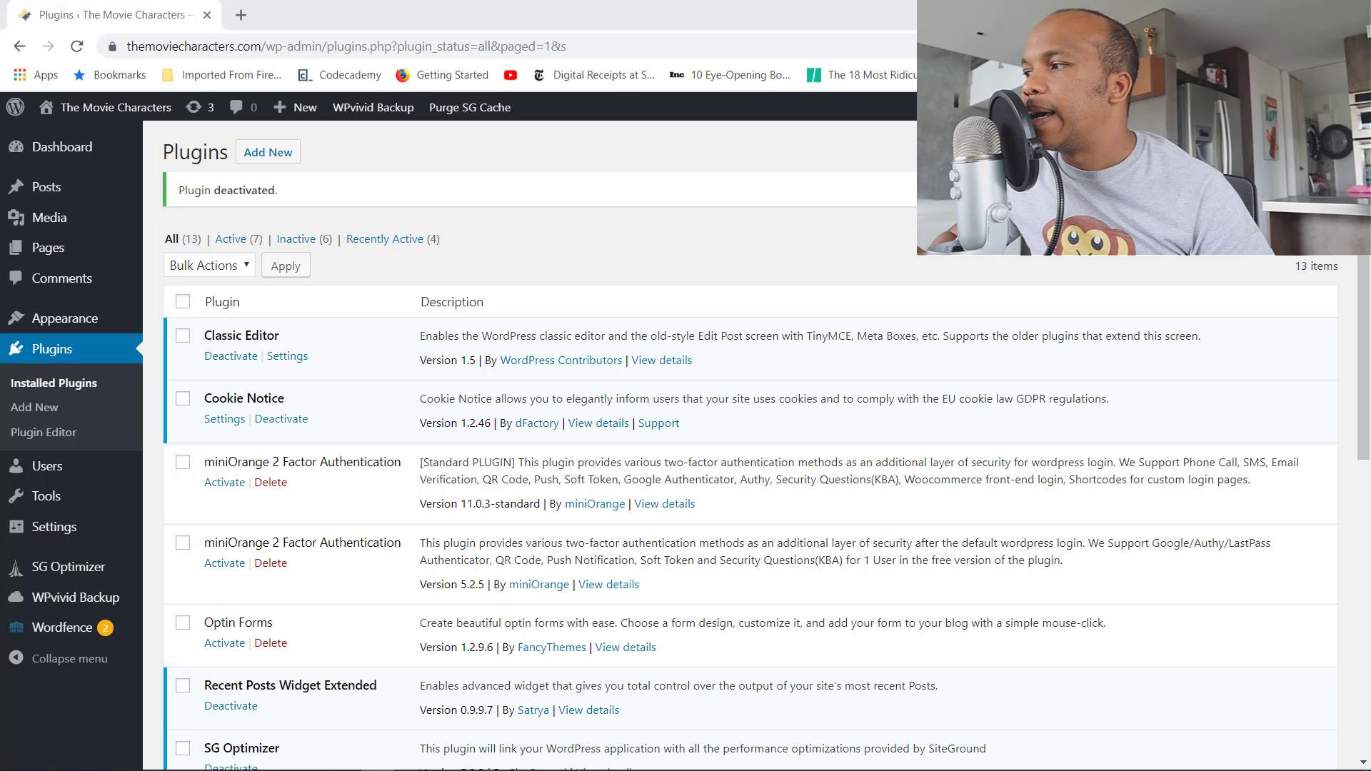
left_click_drag(1368, 392, 1355, 460)
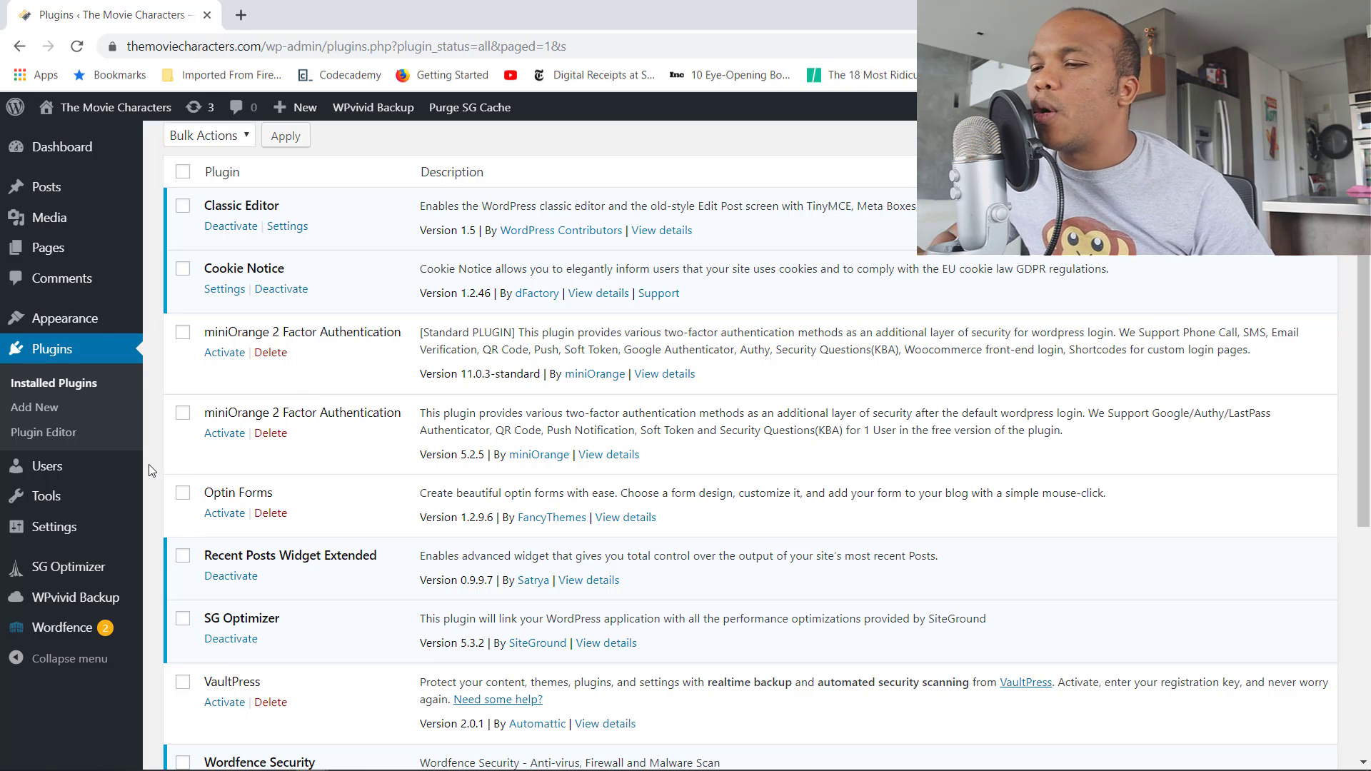
mouse_move(100, 632)
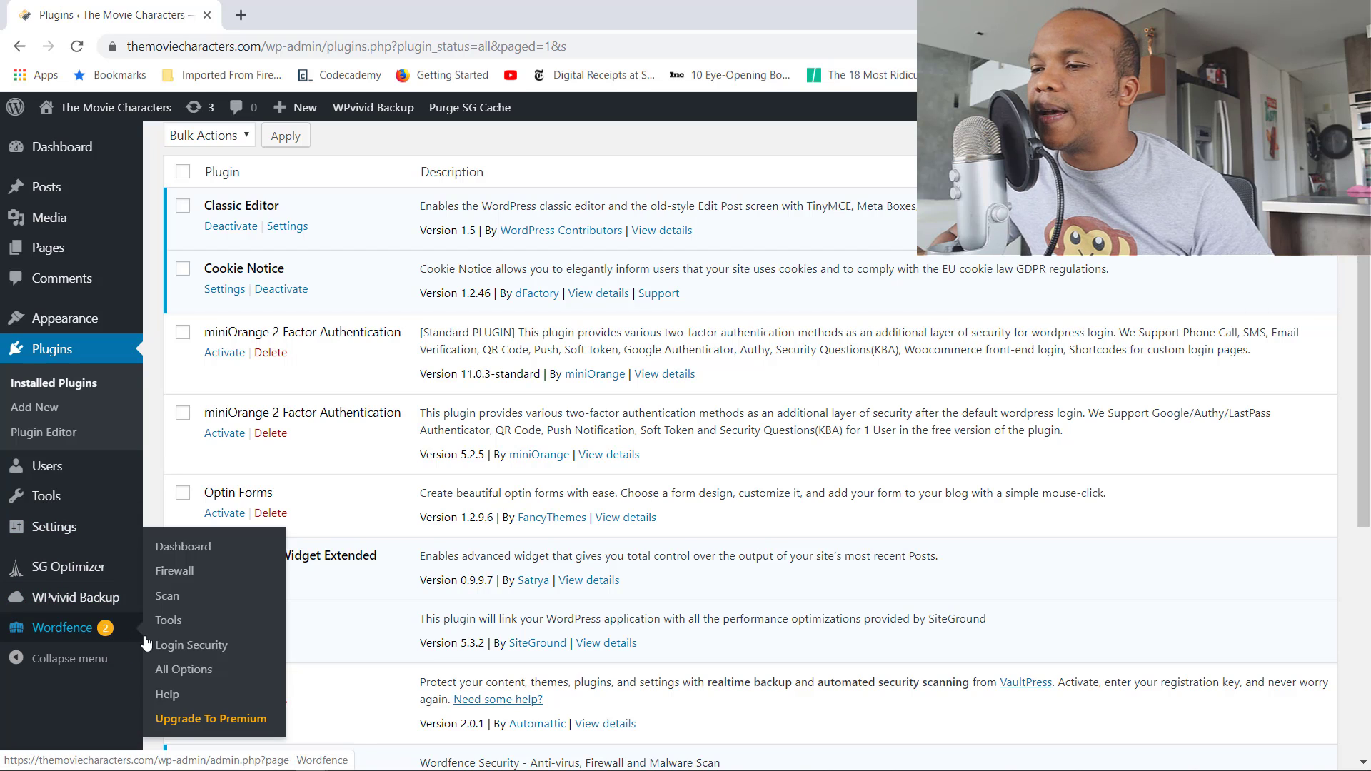
left_click(192, 646)
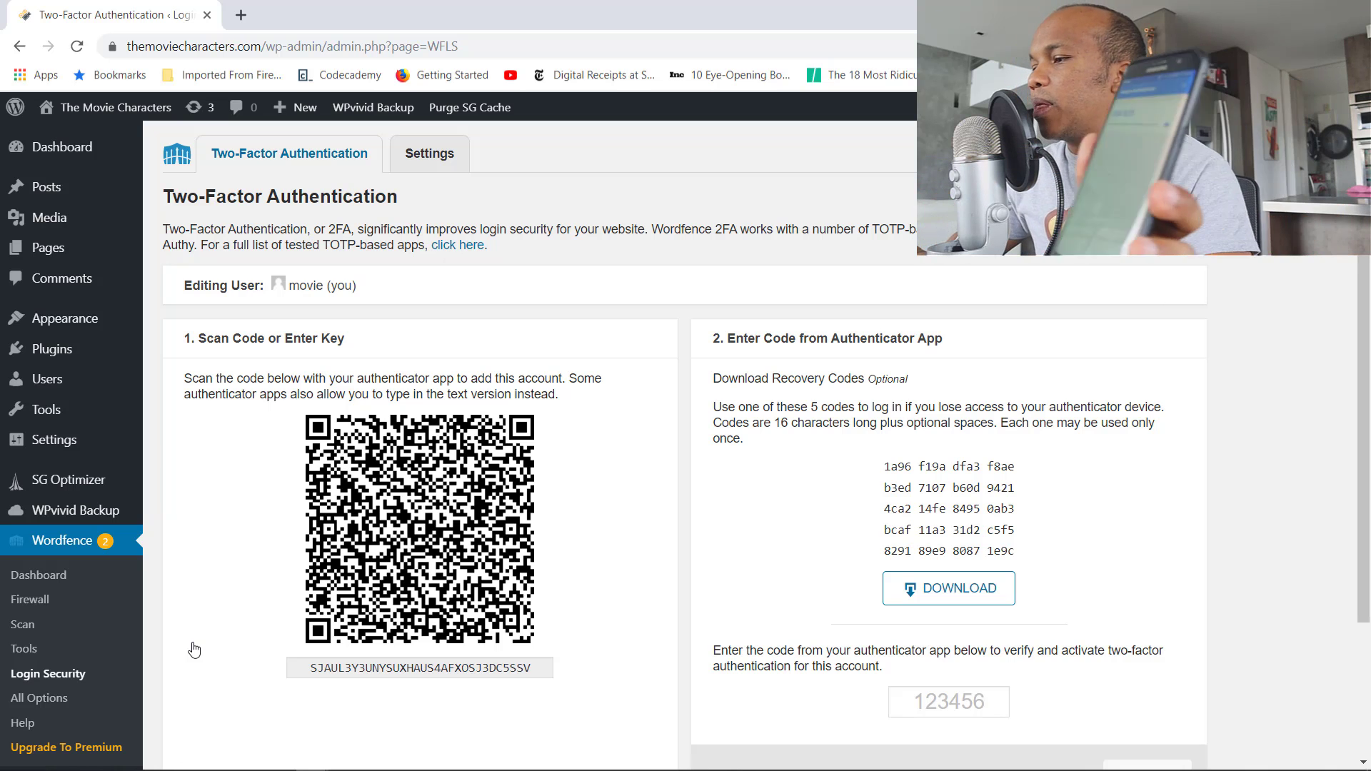
left_click_drag(1367, 350, 1338, 481)
Enter the 6-digit authenticator app code and activate Wordfence two-factor authentication.
left_click(969, 523)
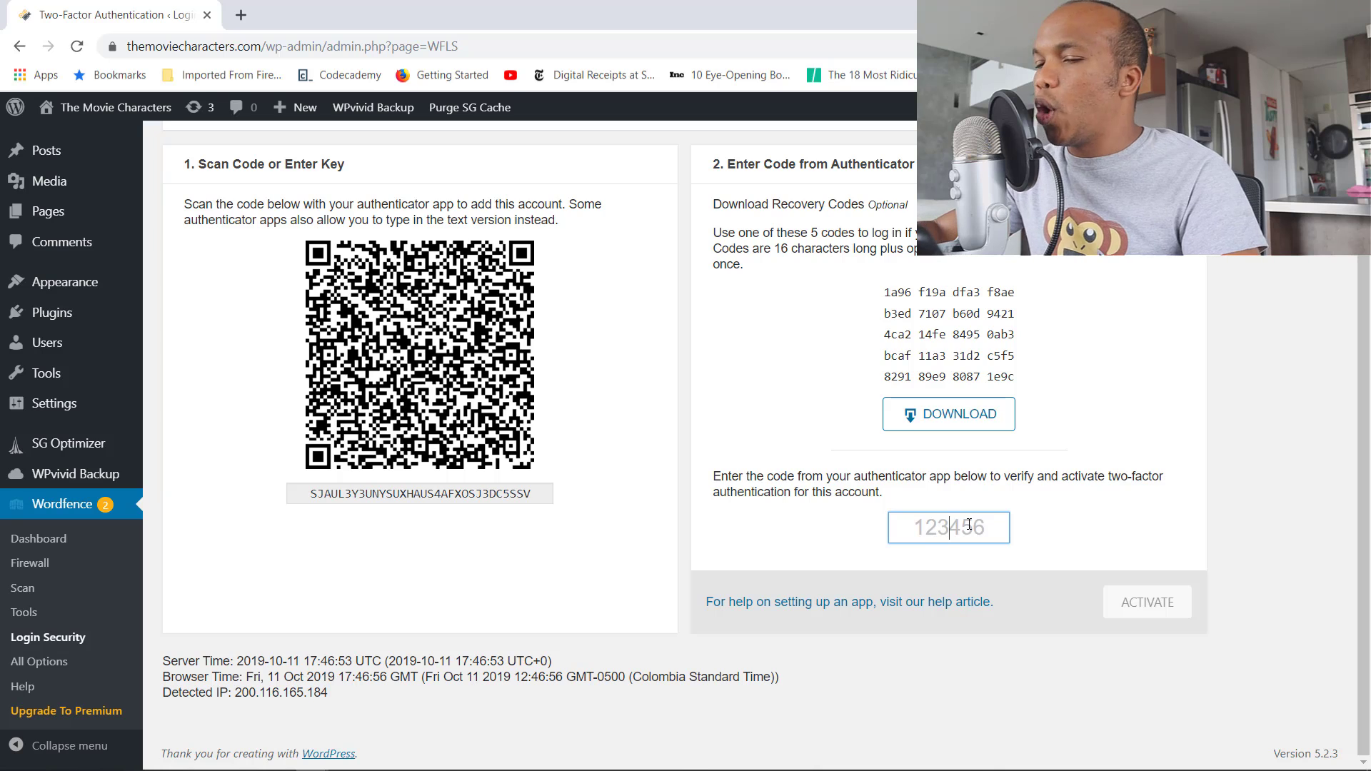
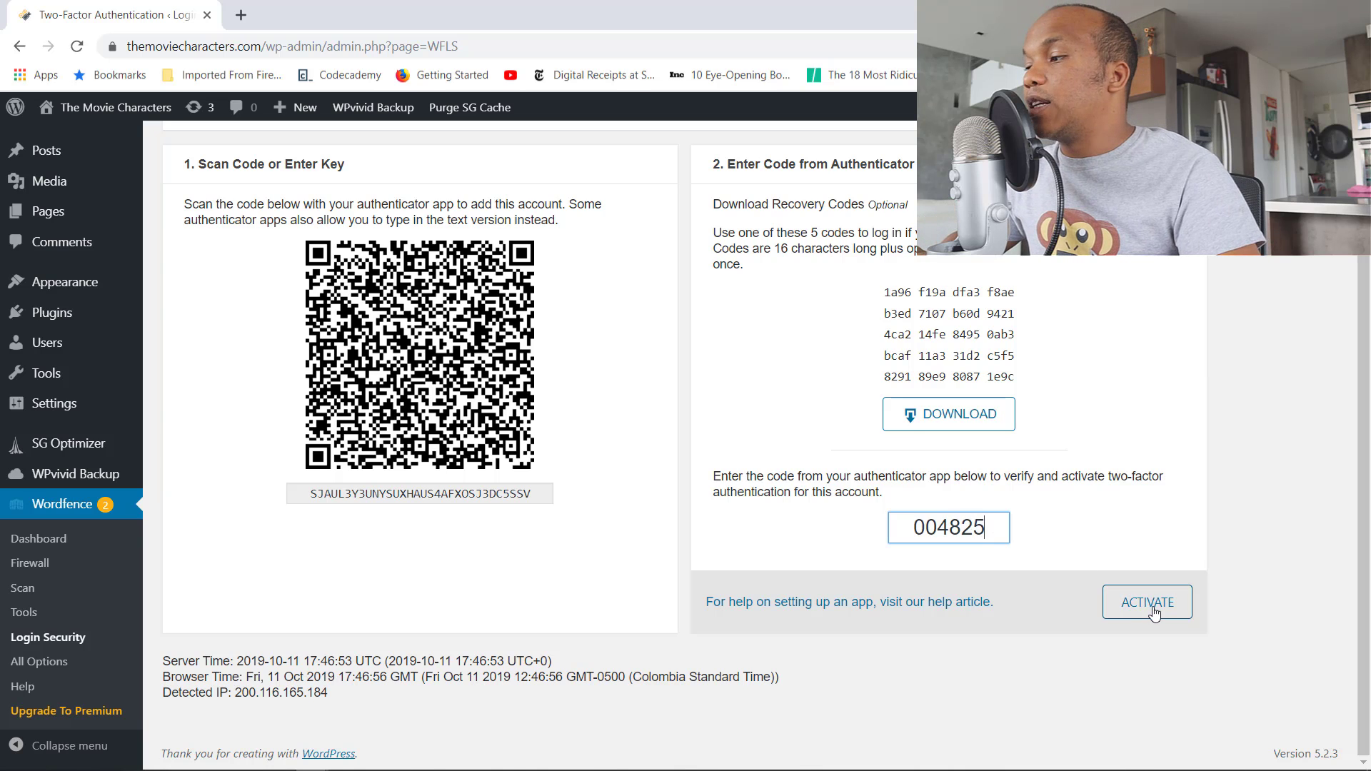
left_click(1151, 608)
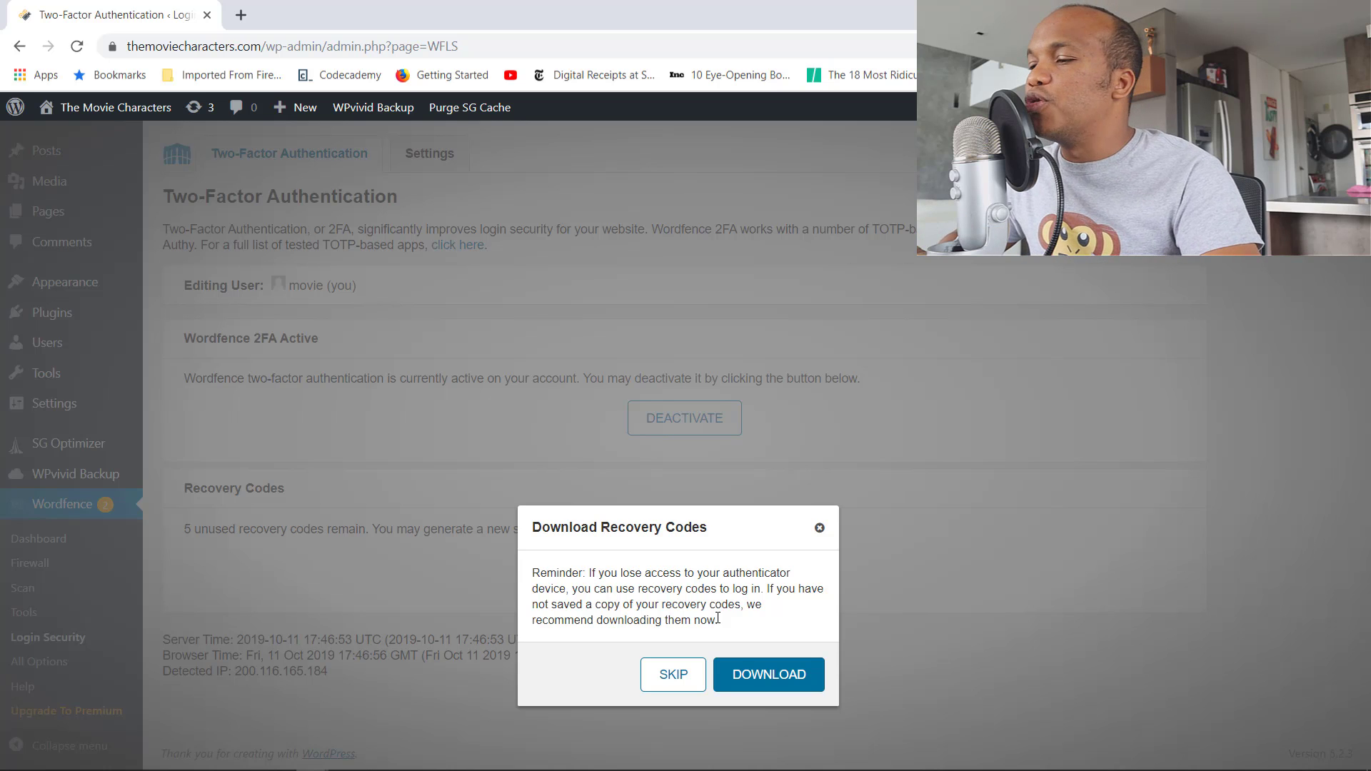
Download the five Wordfence recovery codes from the Download Recovery Codes dialog.
left_click(760, 680)
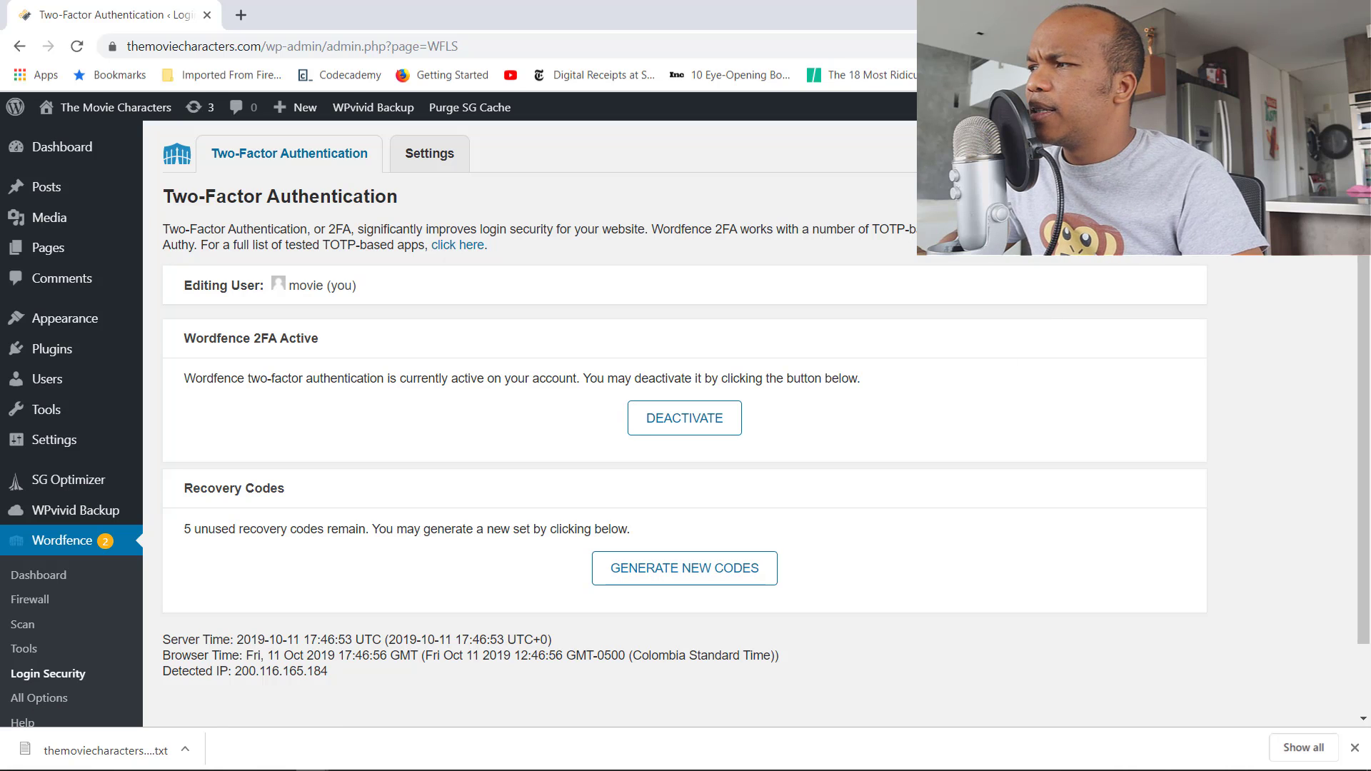
Log out, log in with saved credentials, and enter the authenticator's 2FA code to reach the Dashboard.
left_click(1234, 186)
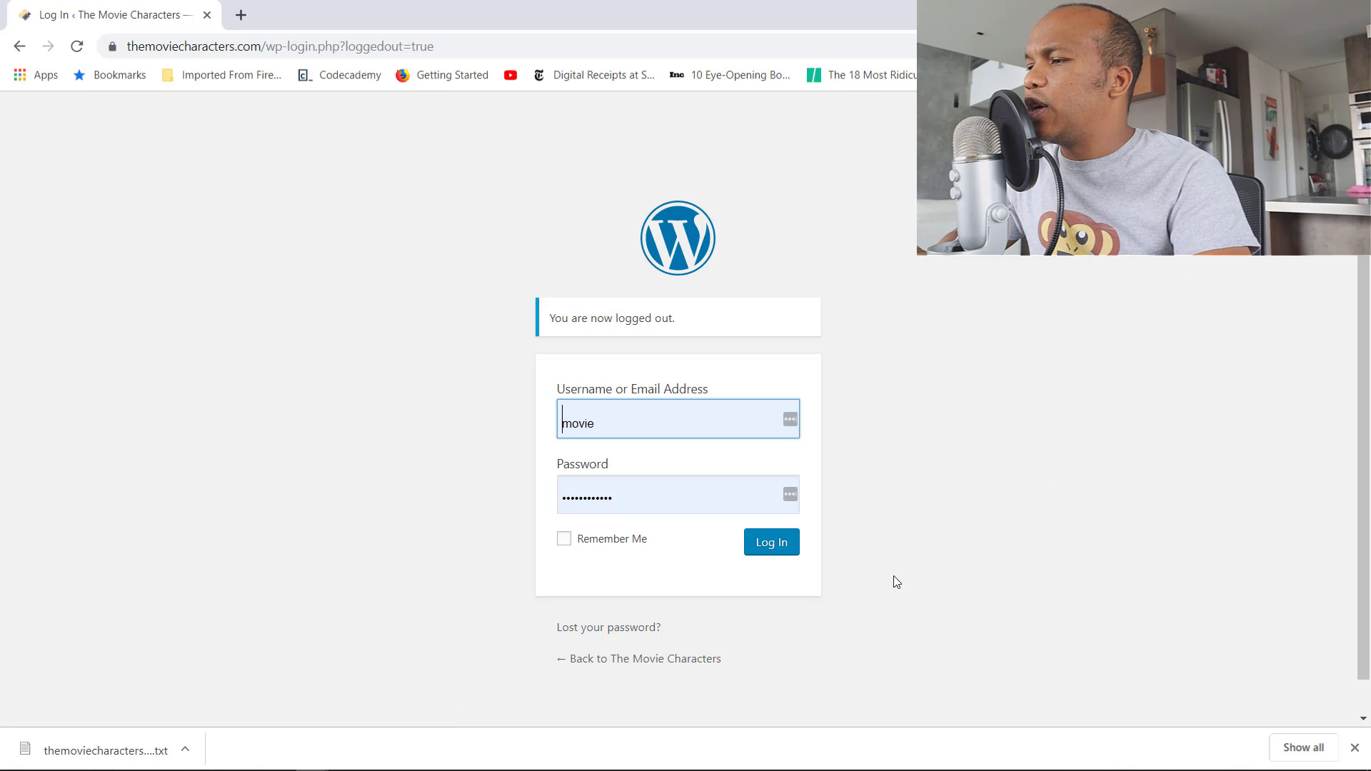
left_click(772, 551)
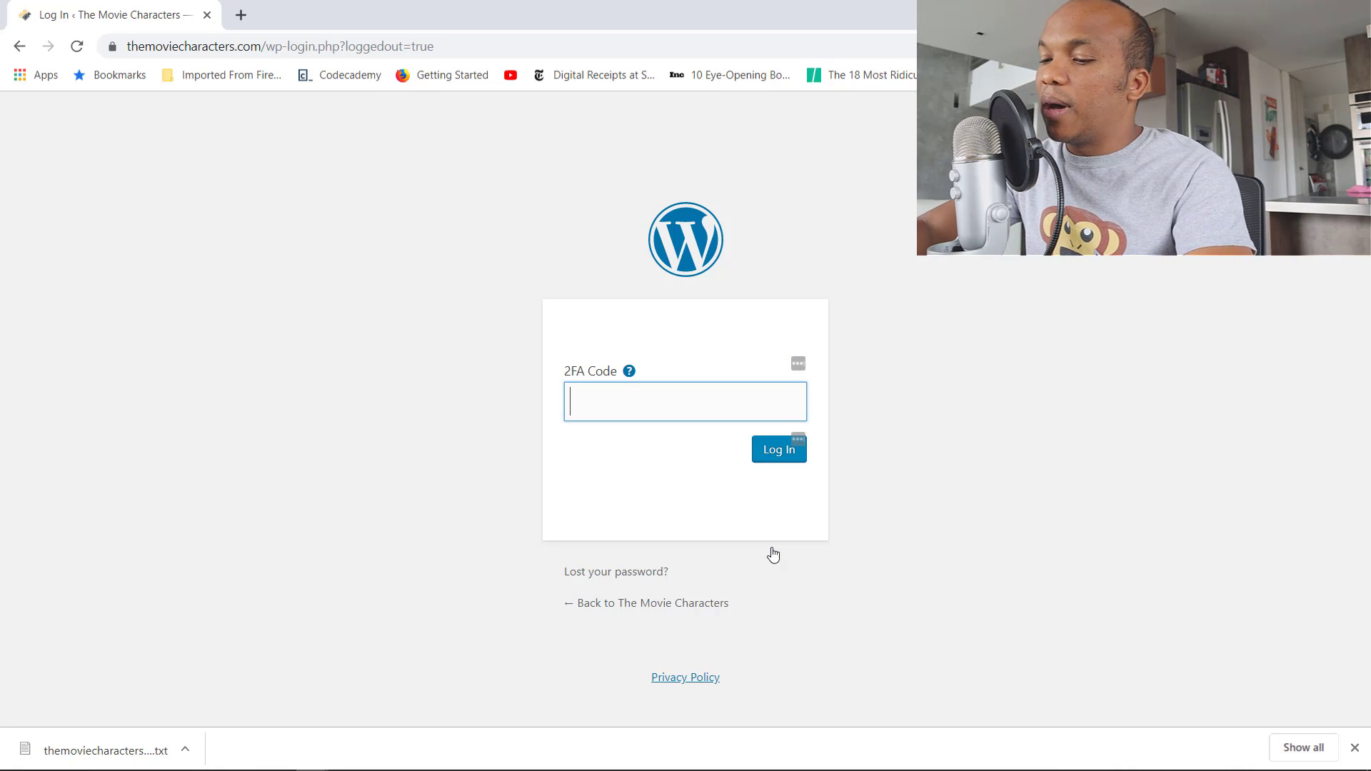
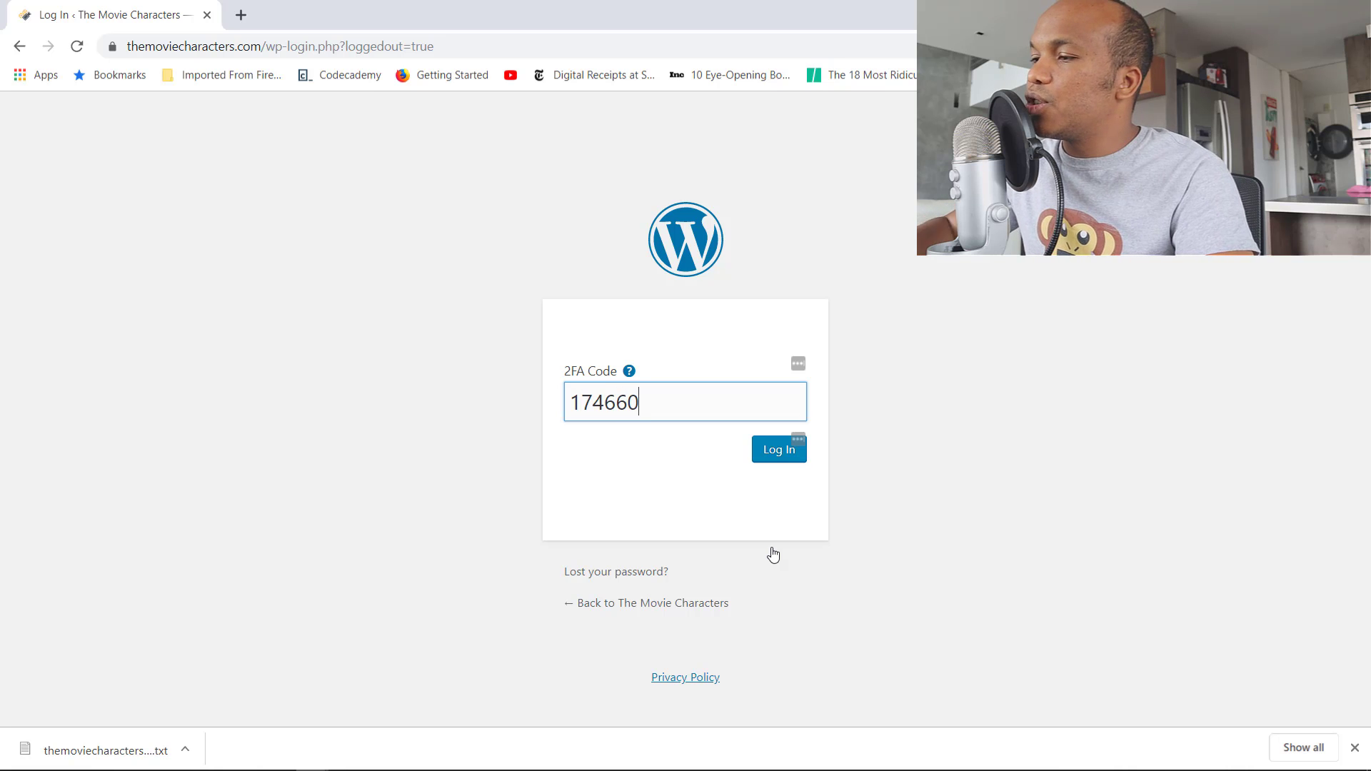
left_click(778, 453)
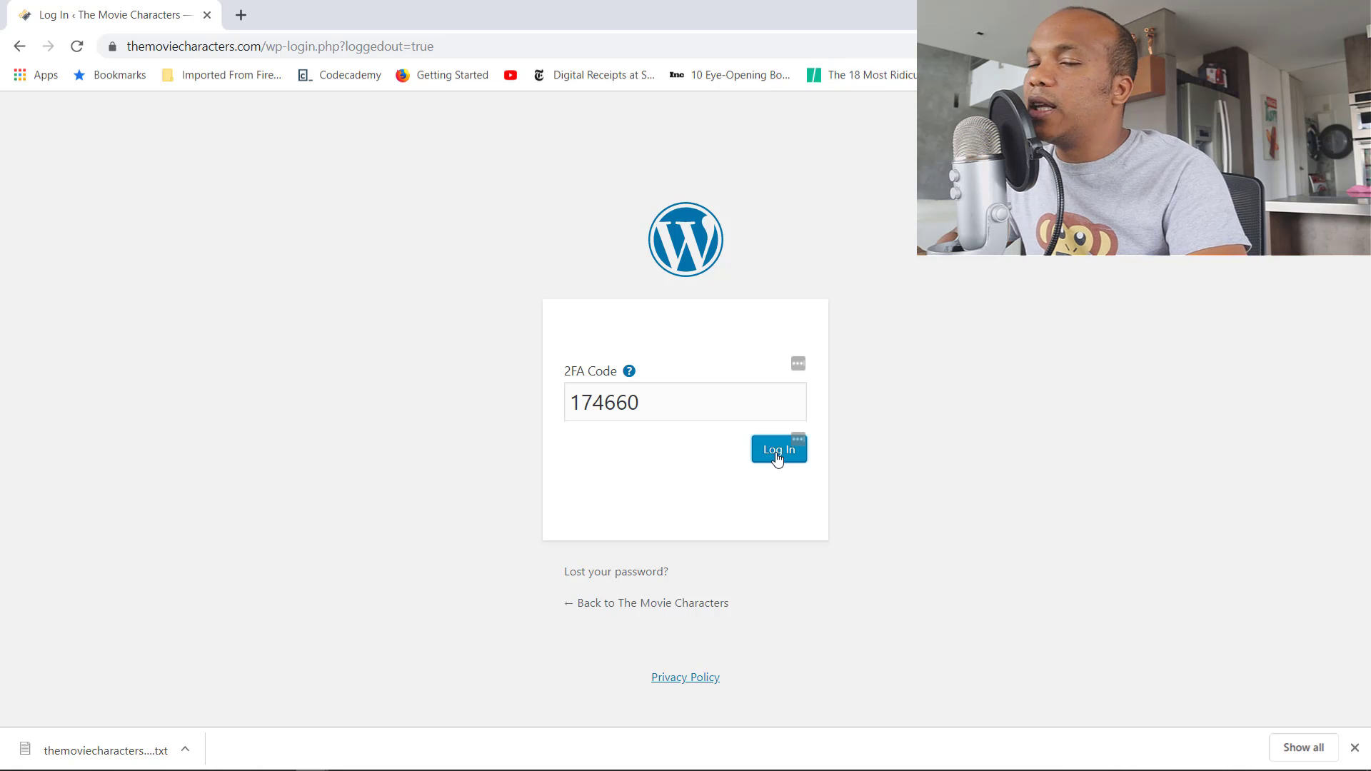